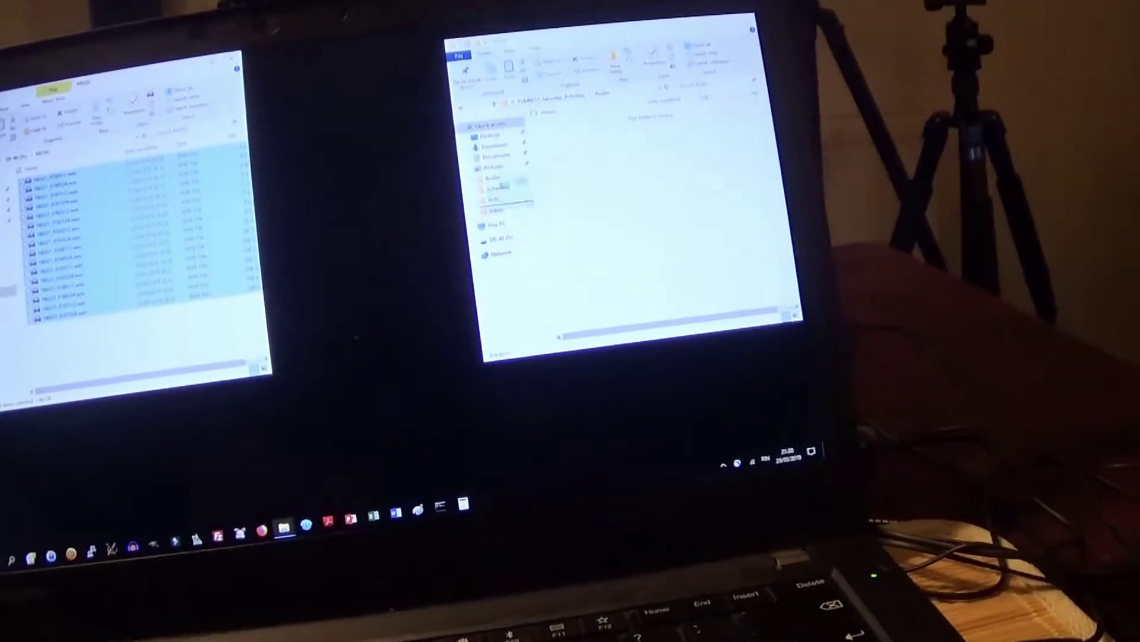
- Copy the selected WAV recordings from the recorder's drive into the empty Audio folder
left_click_drag(71, 238, 654, 190)
left_click_drag(502, 299, 503, 298)
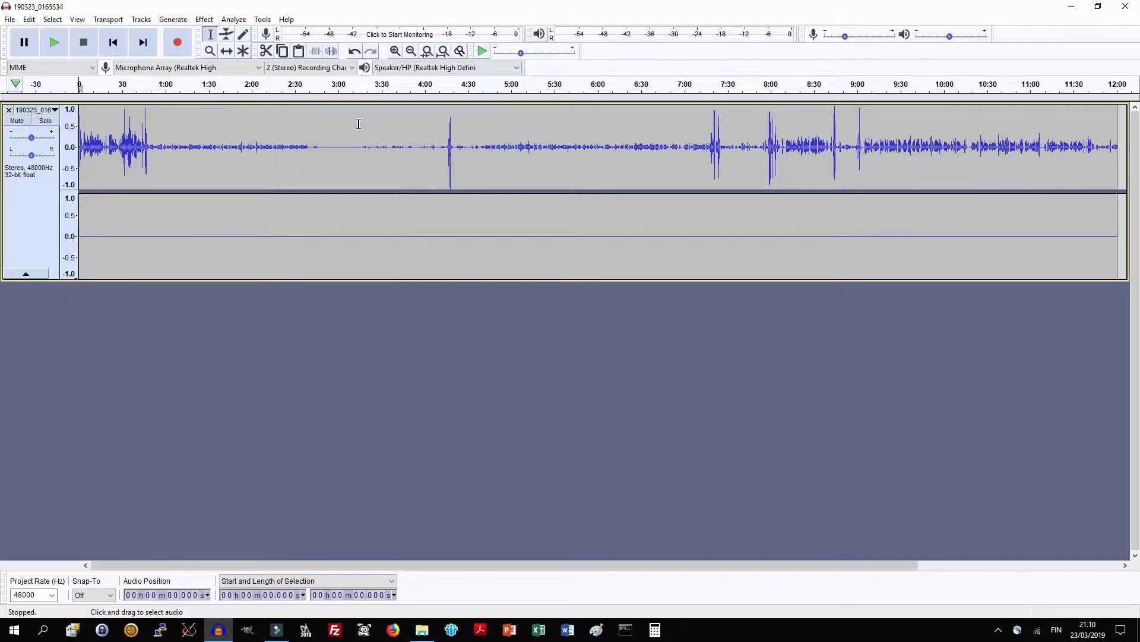
- Examine the loud peaks in the upper channel near 0:31, 4:17 and 7:19
left_click(123, 145)
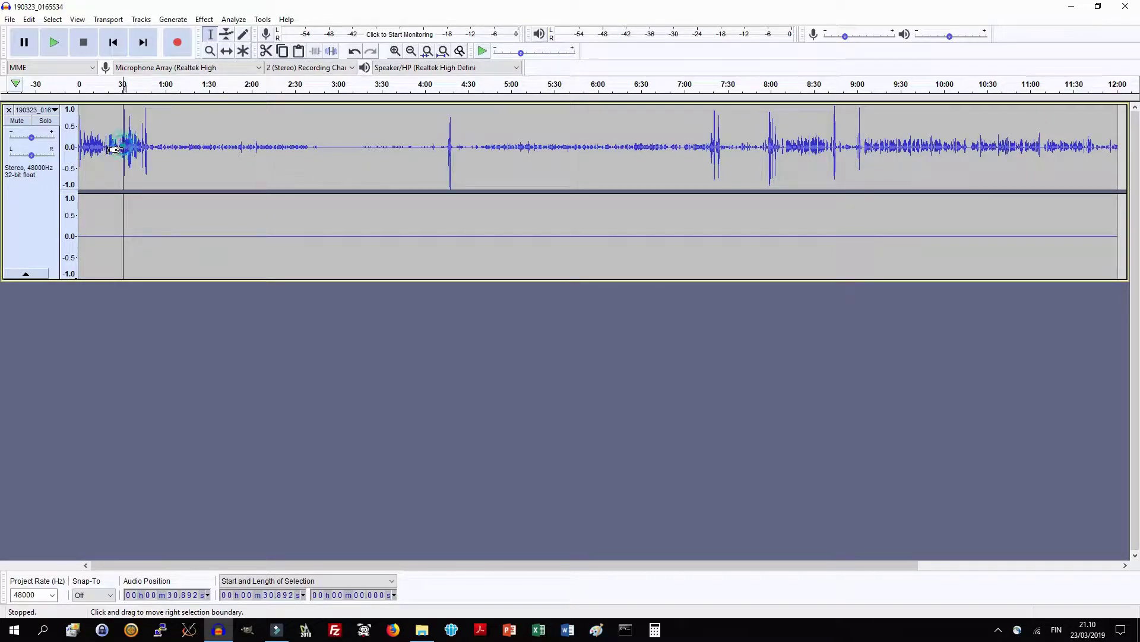
left_click(145, 145)
left_click(449, 146)
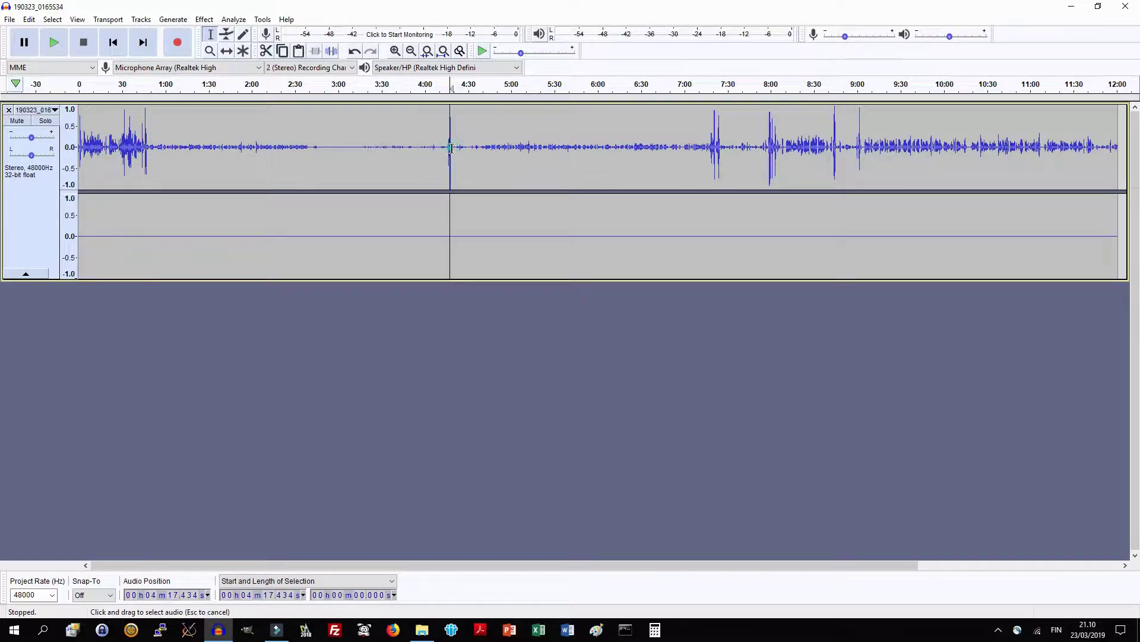
left_click(713, 144)
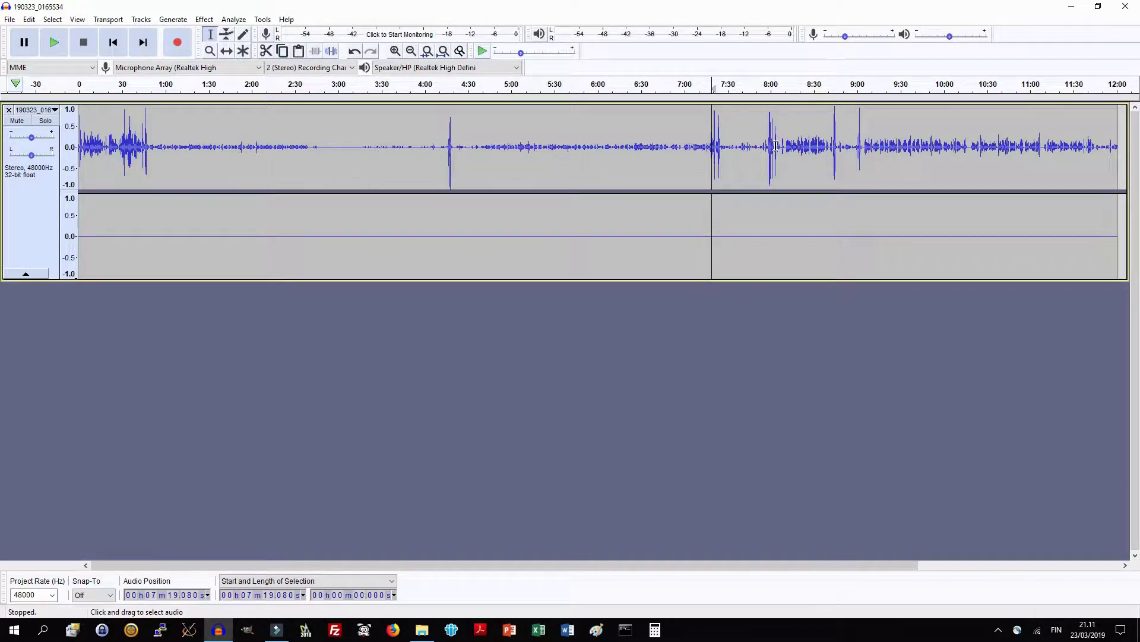
- Attenuate the 0.029 s peak starting at about 32.07 s using Amplify with -9 dB
left_click(125, 144)
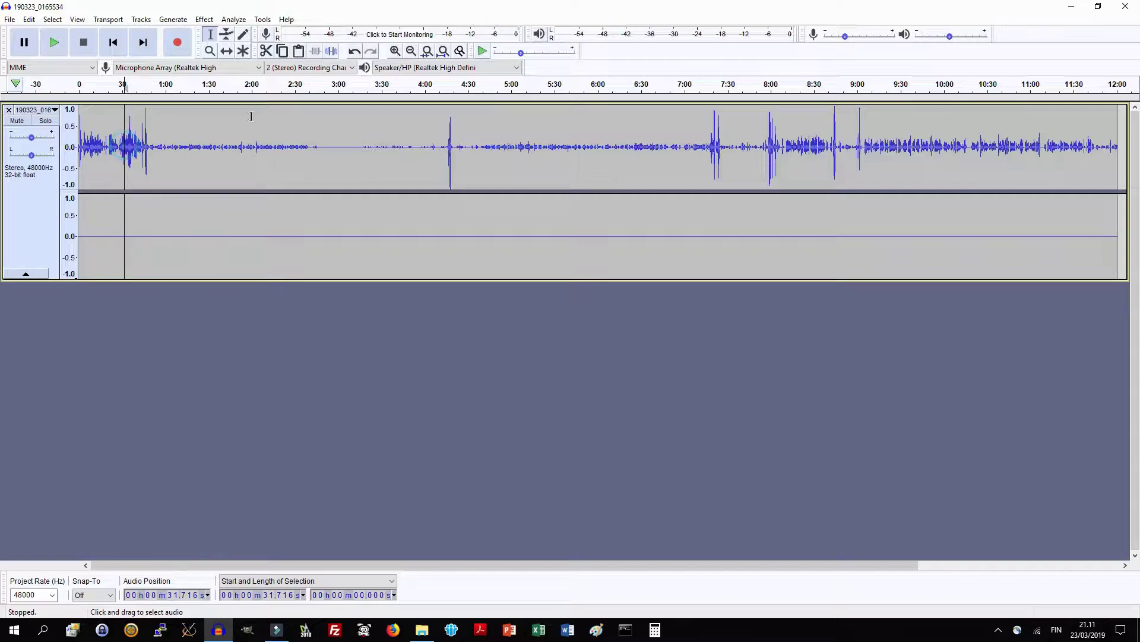
left_click(395, 51)
left_click(395, 51)
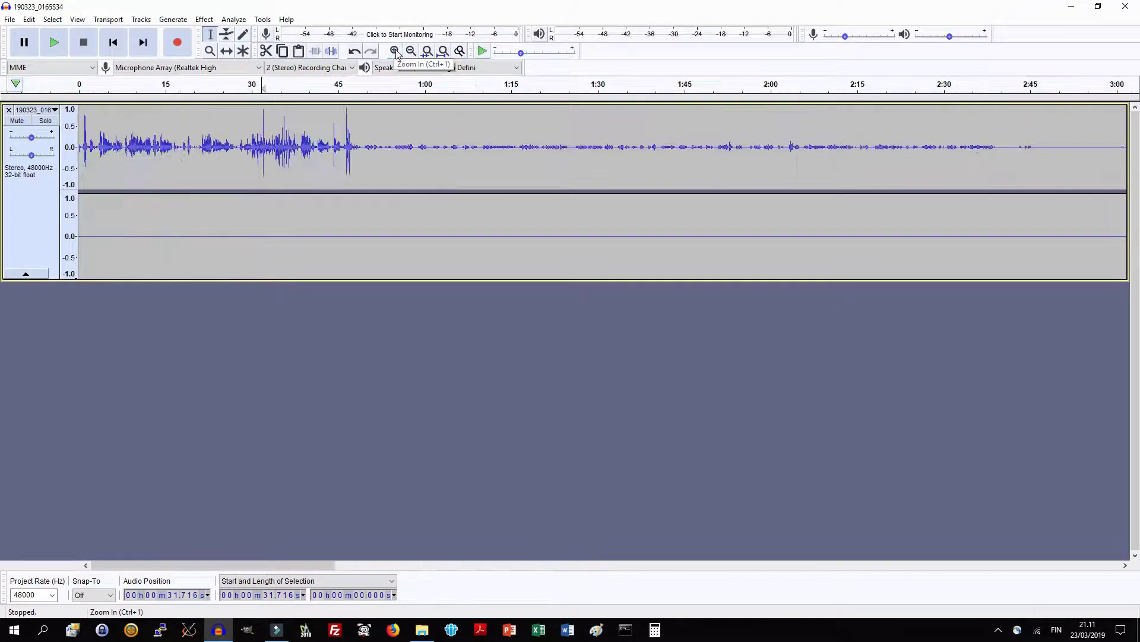
left_click(395, 51)
left_click(395, 51)
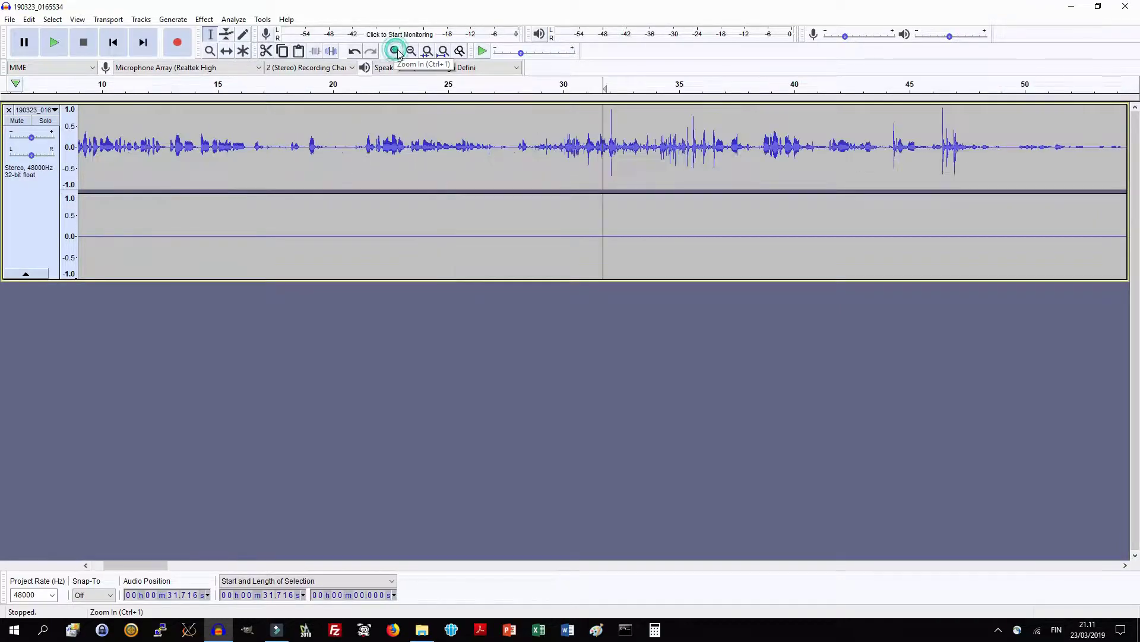
left_click(611, 143)
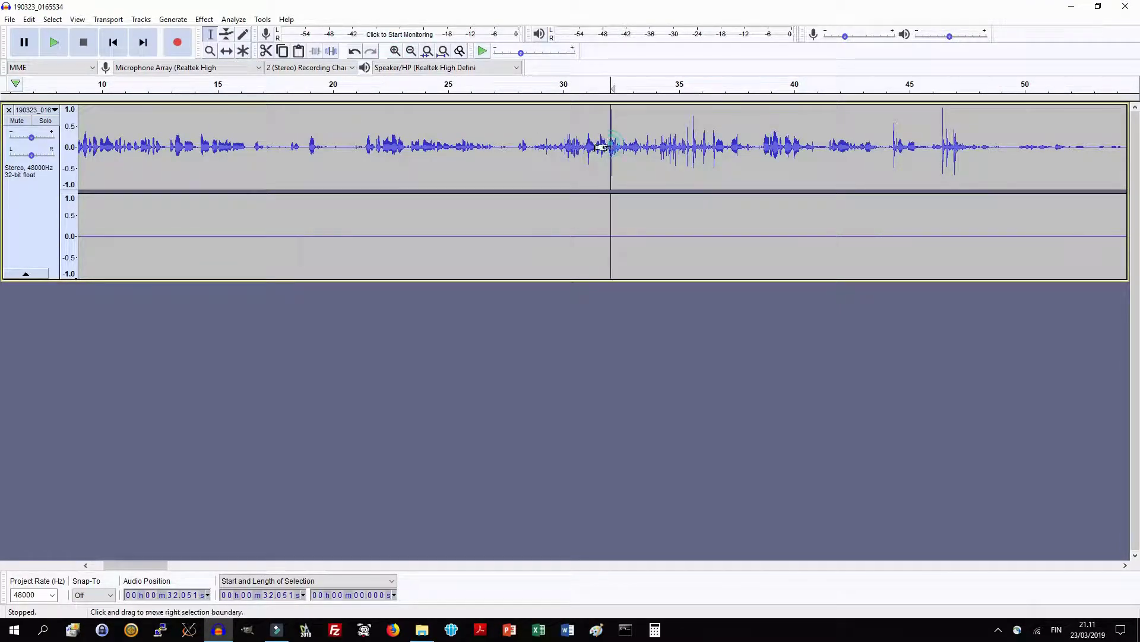
left_click(395, 51)
left_click(395, 51)
left_click(395, 51)
left_click(395, 51)
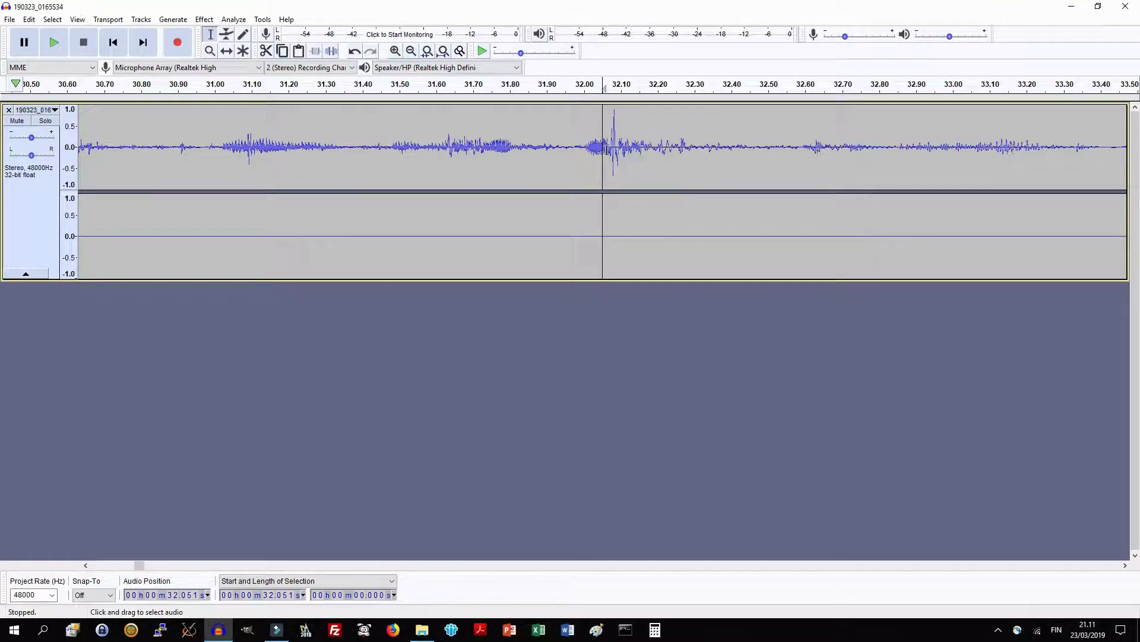
left_click_drag(610, 145, 619, 145)
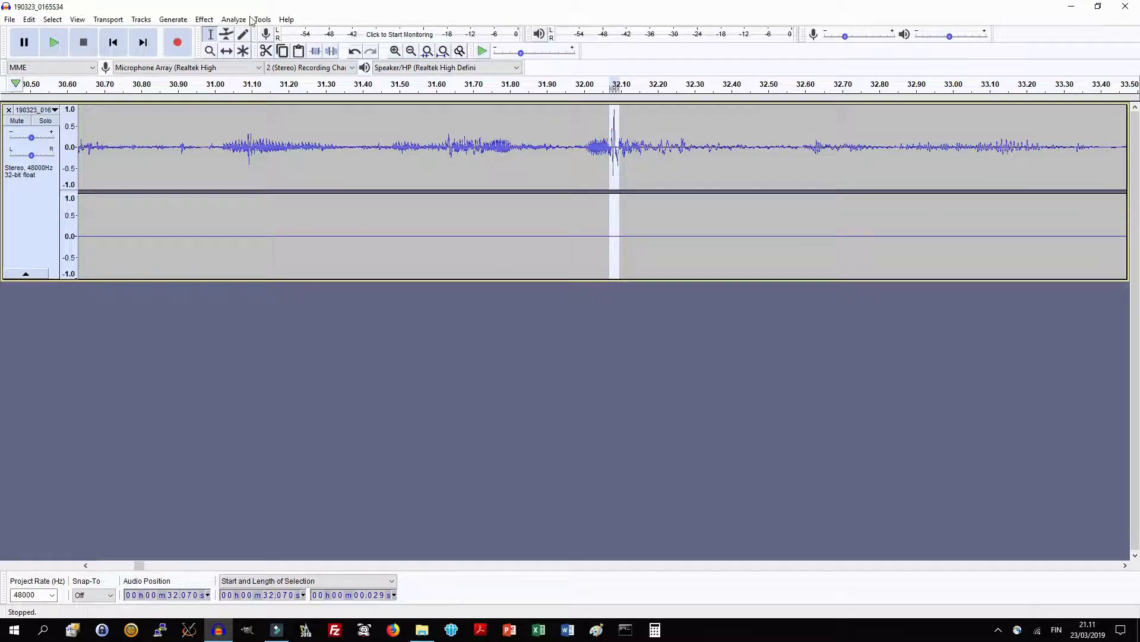
left_click(203, 20)
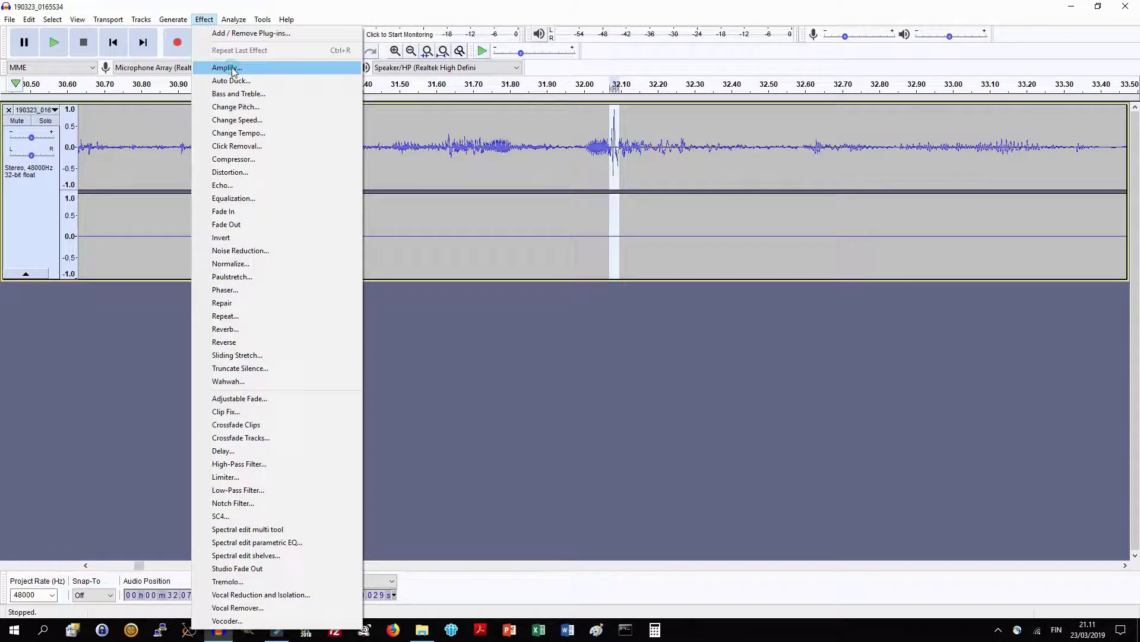
left_click(227, 67)
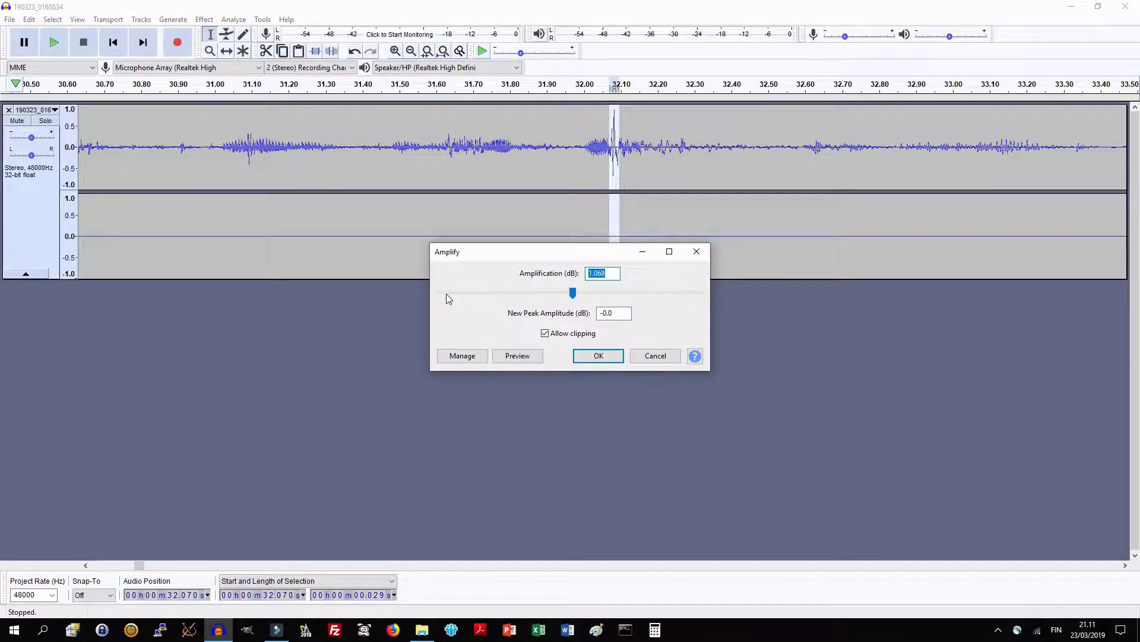
type("-9")
left_click(594, 354)
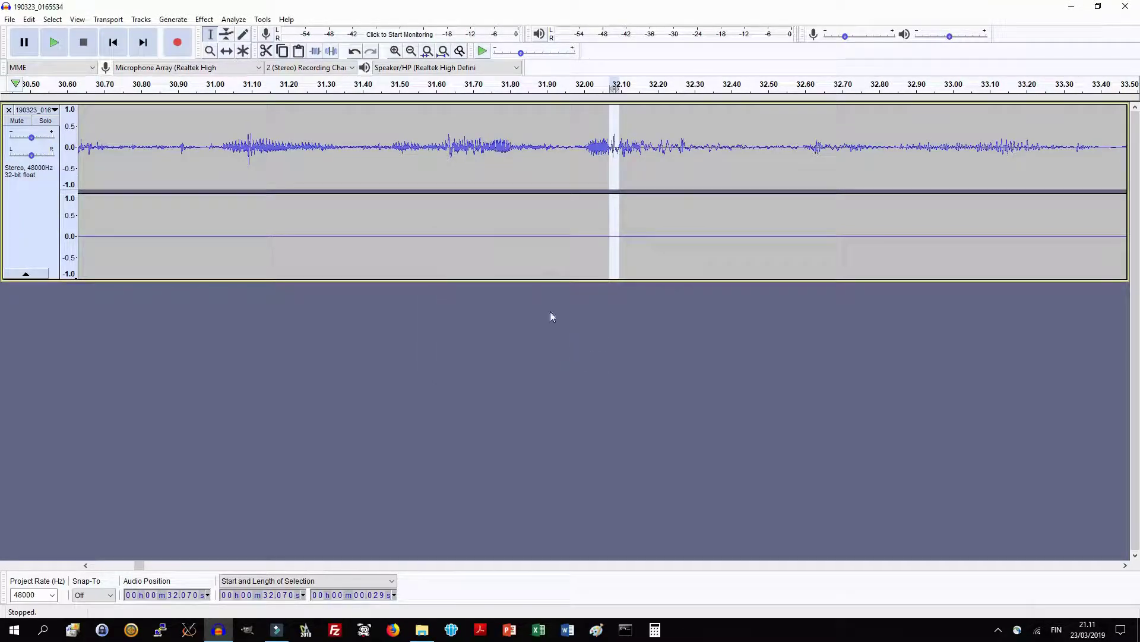
- Repeat the Amplify reduction on the 0.532 s section with two peaks starting at about 35.35 s
left_click(411, 51)
left_click(412, 51)
left_click(412, 51)
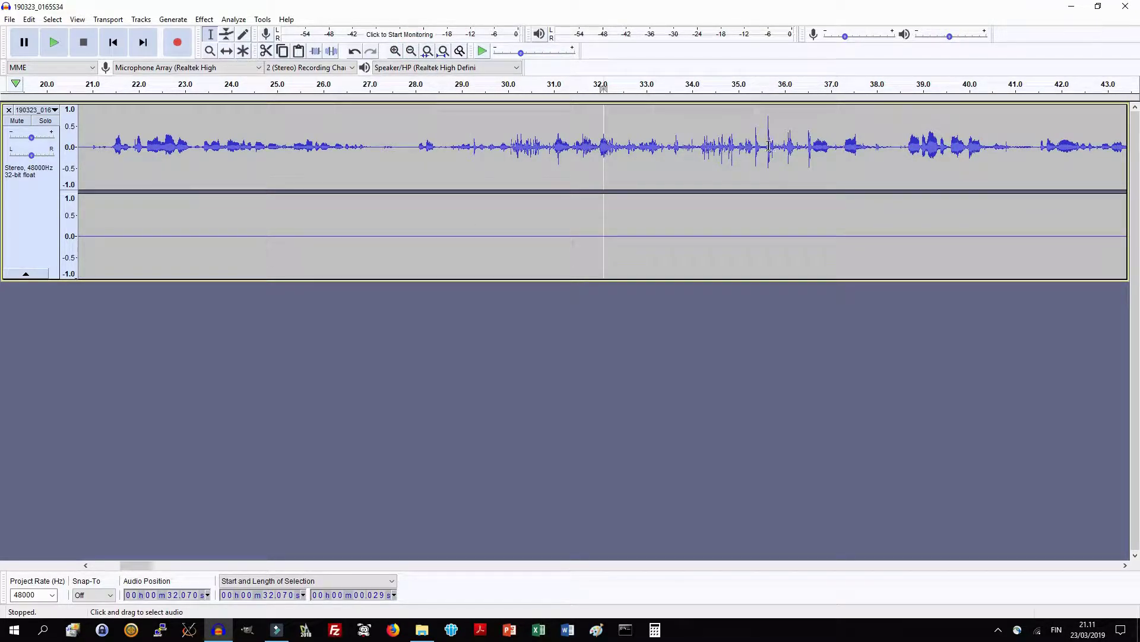
left_click_drag(756, 144, 767, 145)
left_click(395, 51)
left_click(395, 51)
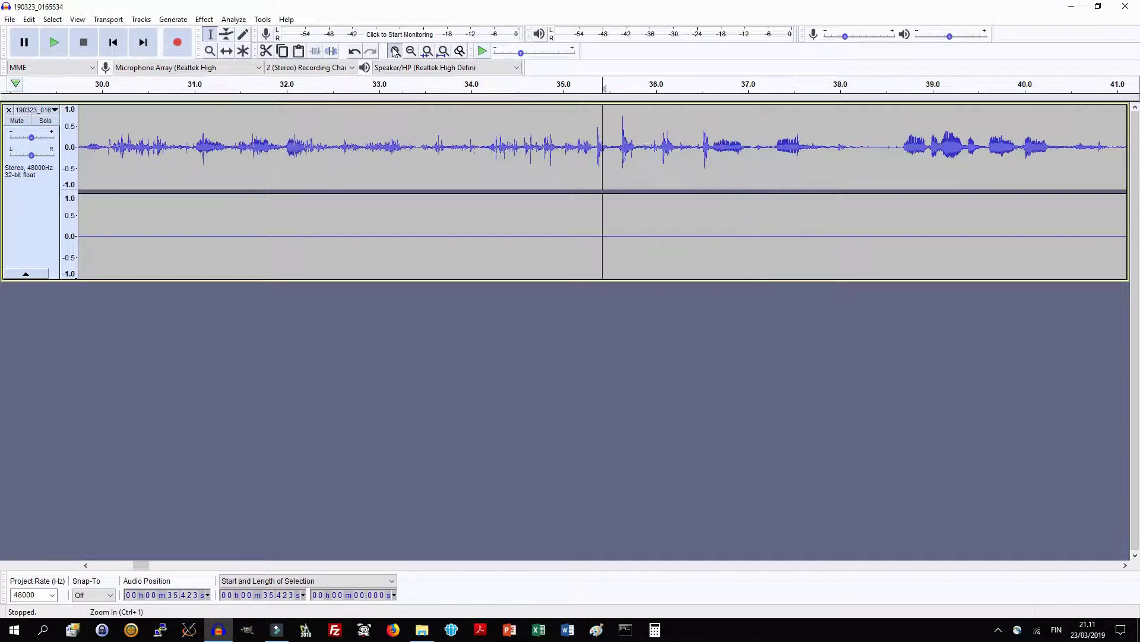
left_click(395, 51)
left_click(395, 51)
left_click_drag(546, 145, 939, 145)
left_click(203, 19)
left_click(237, 46)
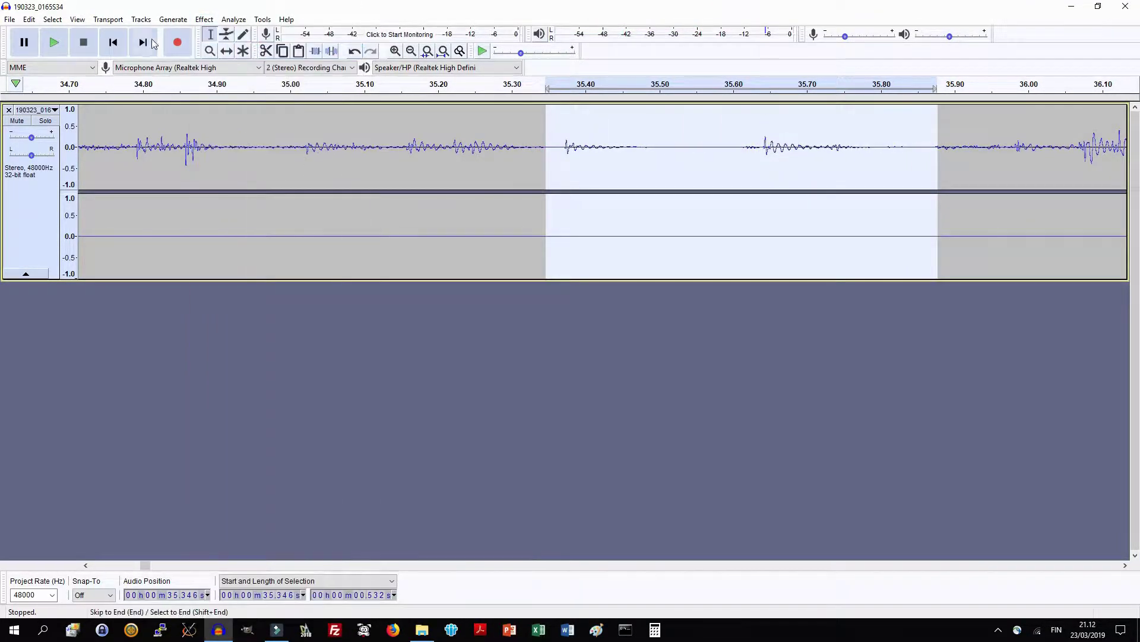
- Play the peak near 44.3 s and repeat the Amplify reduction on the 0.212 s section starting at about 44.30 s
key("ctrl+3")
key("ctrl+3")
key("ctrl+3")
scroll(677, 155, "right", 5)
left_click(809, 145)
left_click_drag(809, 146, 830, 146)
key("ctrl+1")
key("ctrl+1")
key("ctrl+1")
key("space")
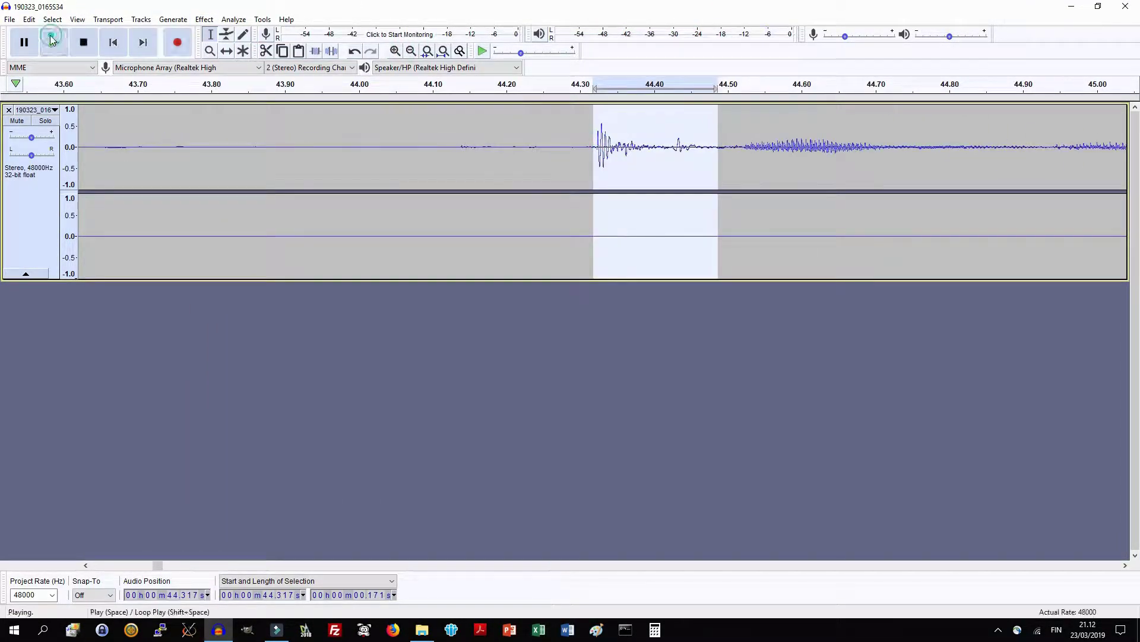
left_click(204, 19)
left_click(227, 54)
left_click(597, 354)
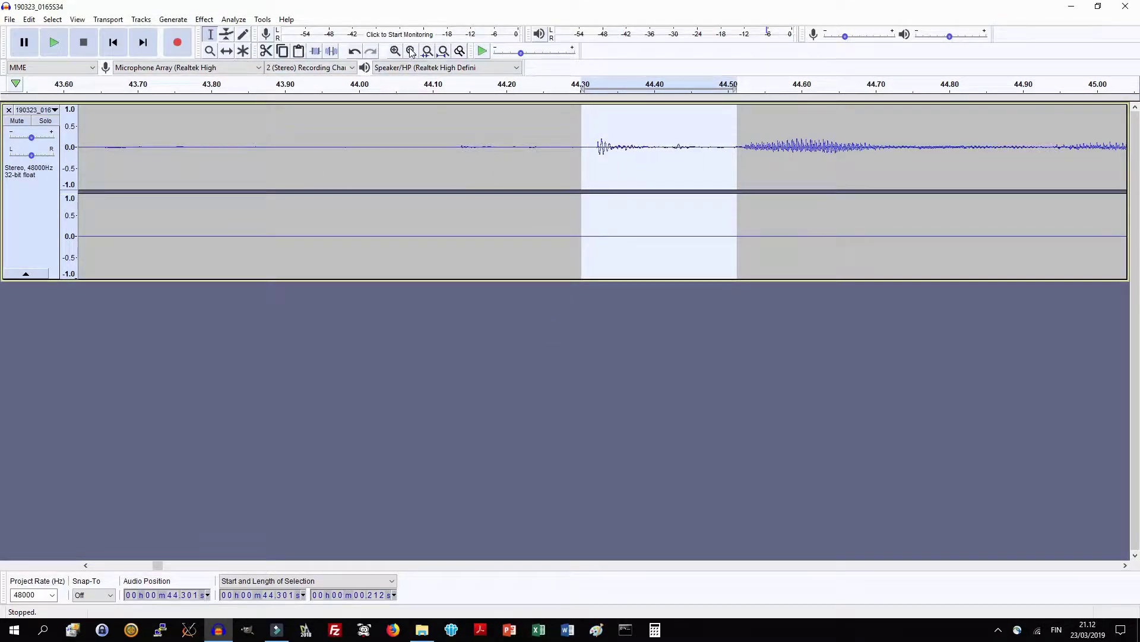
- Play the area around the next loud peak and attenuate the 0.103 s section starting at about 46.44 s
key("ctrl+3")
key("ctrl+3")
key("ctrl+3")
key("ctrl+3")
left_click_drag(695, 146, 745, 146)
left_click(54, 42)
key("ctrl+1")
key("ctrl+1")
key("ctrl+1")
key("ctrl+1")
left_click_drag(280, 146, 351, 146)
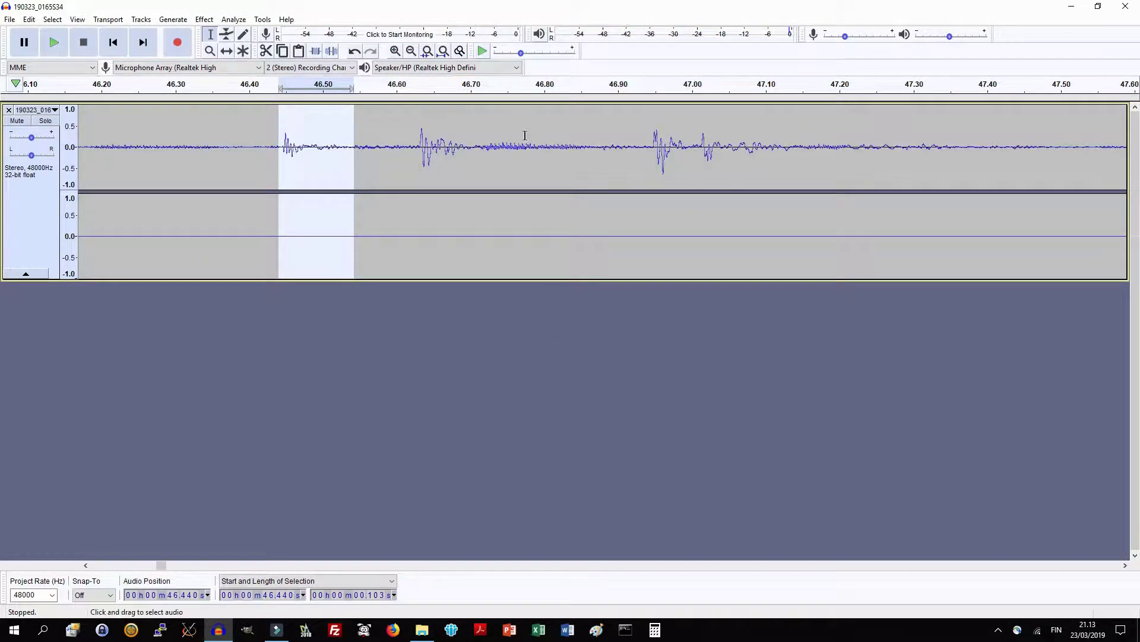
- Attenuate the remaining peaks just before and after 47 s and play the 0.999 s section starting at about 46.41 s
left_click_drag(647, 145, 722, 144)
key("ctrl+3")
key("ctrl+3")
key("ctrl+3")
key("ctrl+3")
left_click(53, 43)
left_click(411, 51)
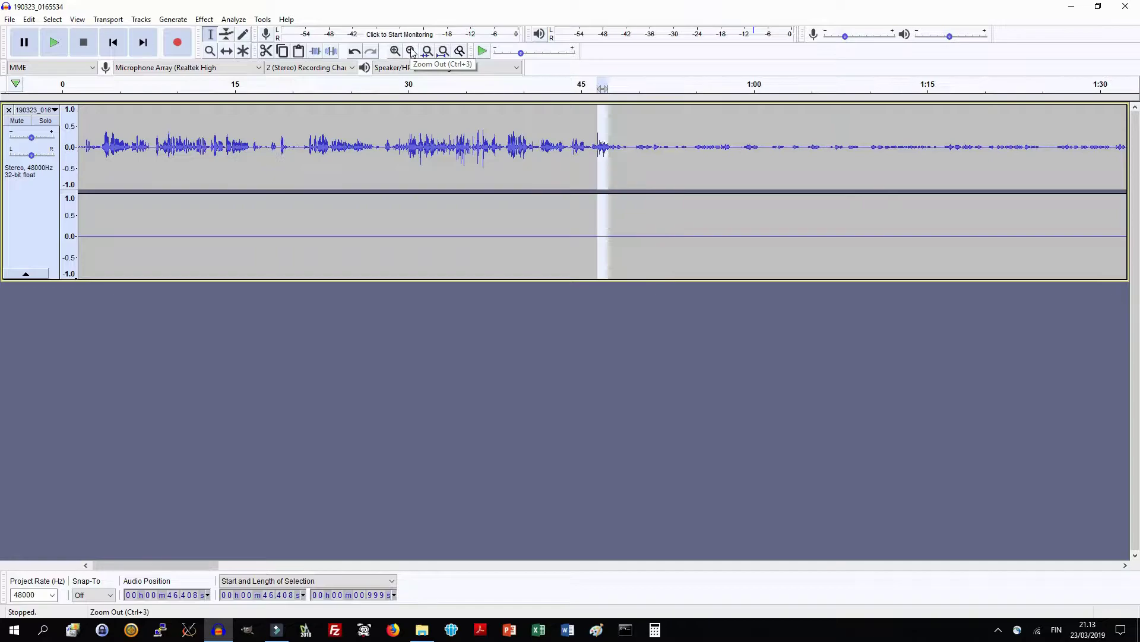
- Attenuate the 0.666 s section starting at about 0.85 s, near the beginning of the track
left_click(411, 51)
left_click(395, 50)
left_click_drag(393, 146, 237, 146)
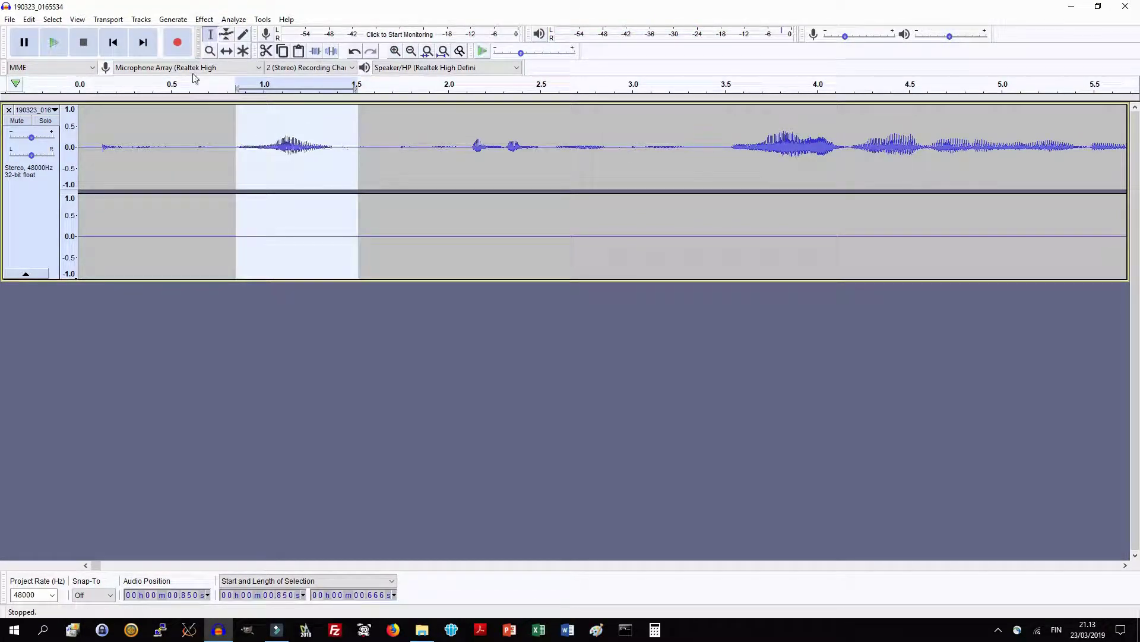
- Play parts of the track's first few seconds to check the sound, including from about 3.5 s, and stop playback
left_click(180, 146, "shift")
left_click(53, 42)
left_click(157, 231)
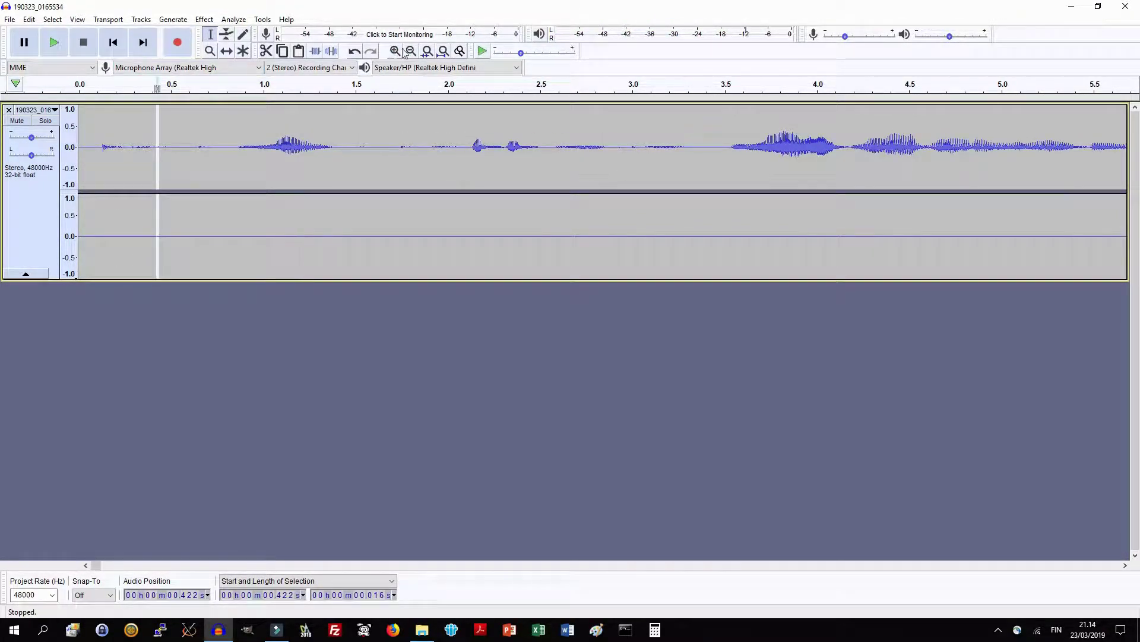
key("ctrl+3")
key("ctrl+3")
key("ctrl+1")
key("ctrl+1")
left_click_drag(212, 250, 735, 250)
left_click(727, 250)
left_click(54, 43)
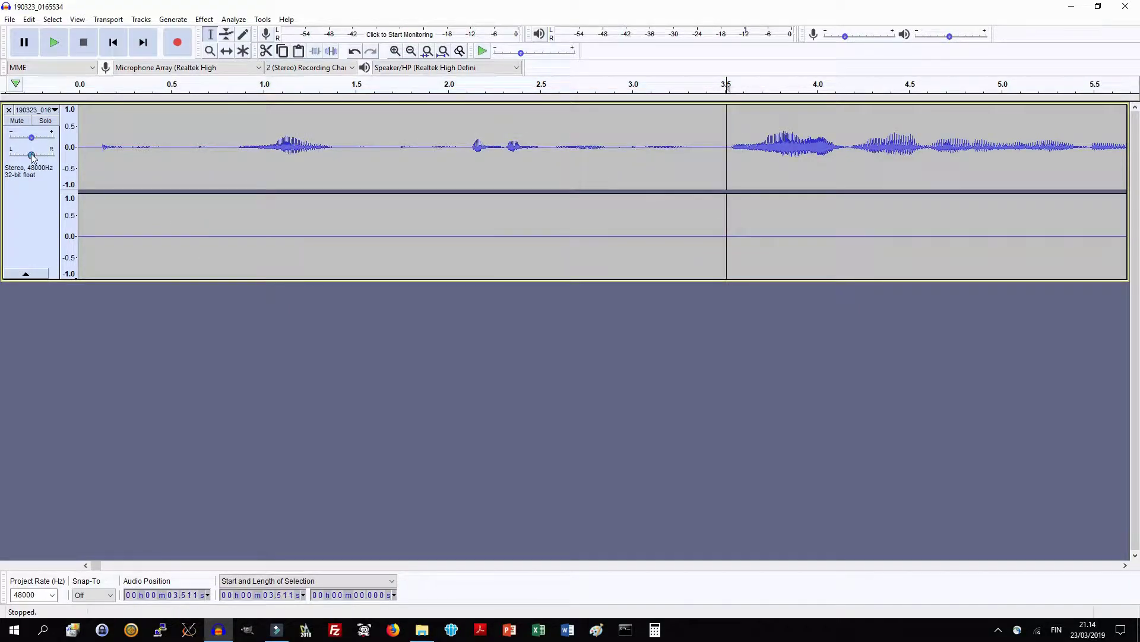
left_click(83, 51)
- Mix the entire stereo track down to mono and enlarge the resulting track's height
key("ctrl+a")
left_click(141, 19)
mouse_move(178, 64)
left_click(337, 68)
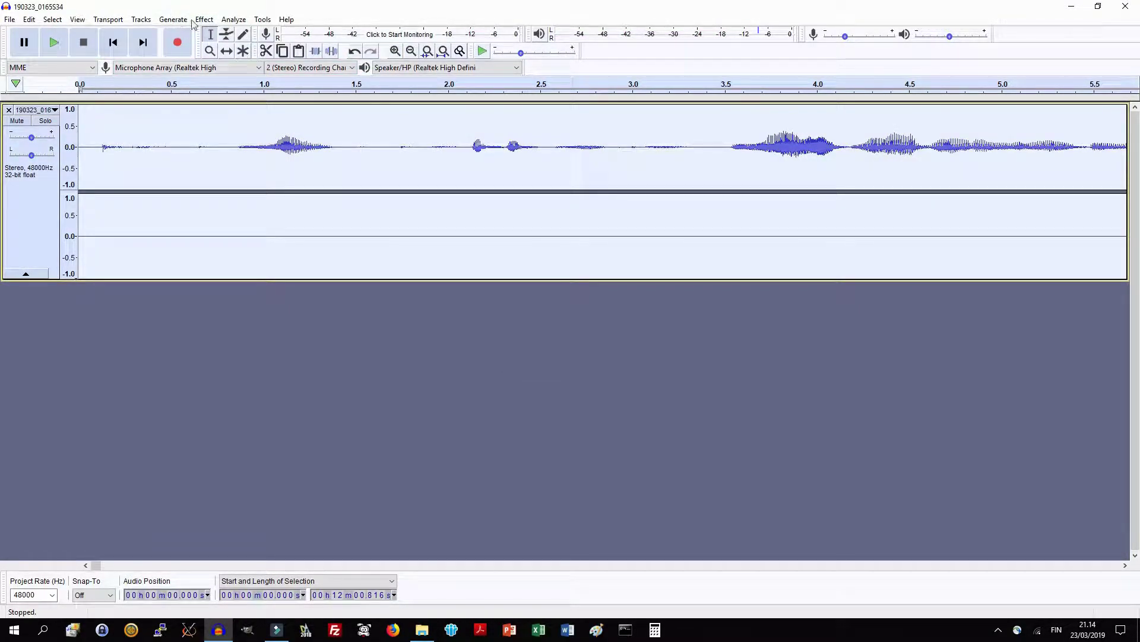
left_click(140, 19)
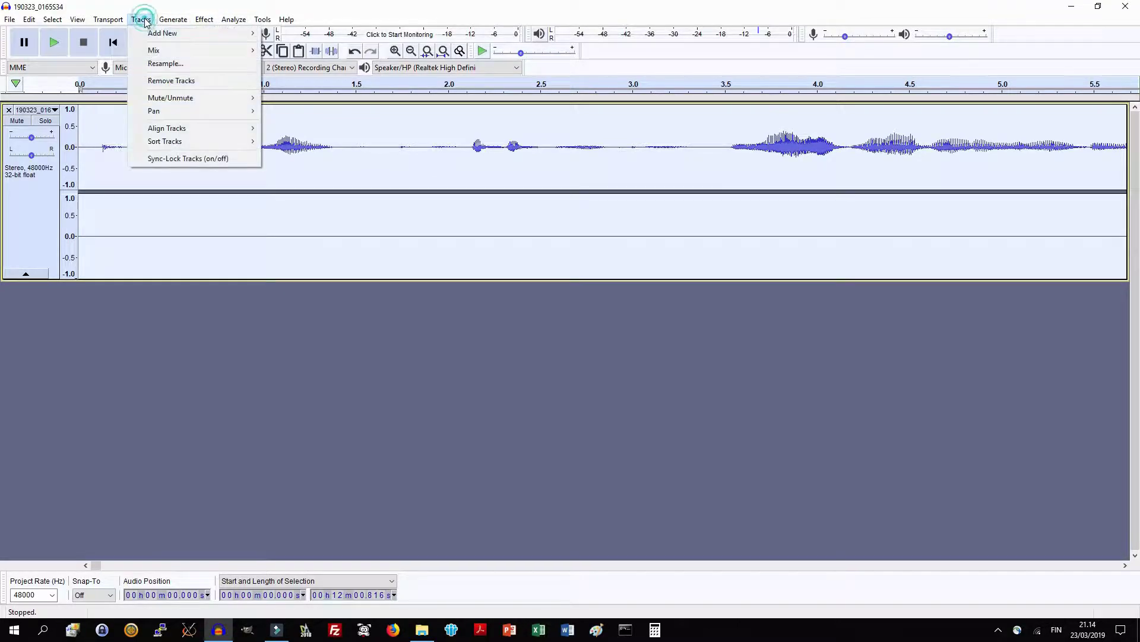
mouse_move(171, 56)
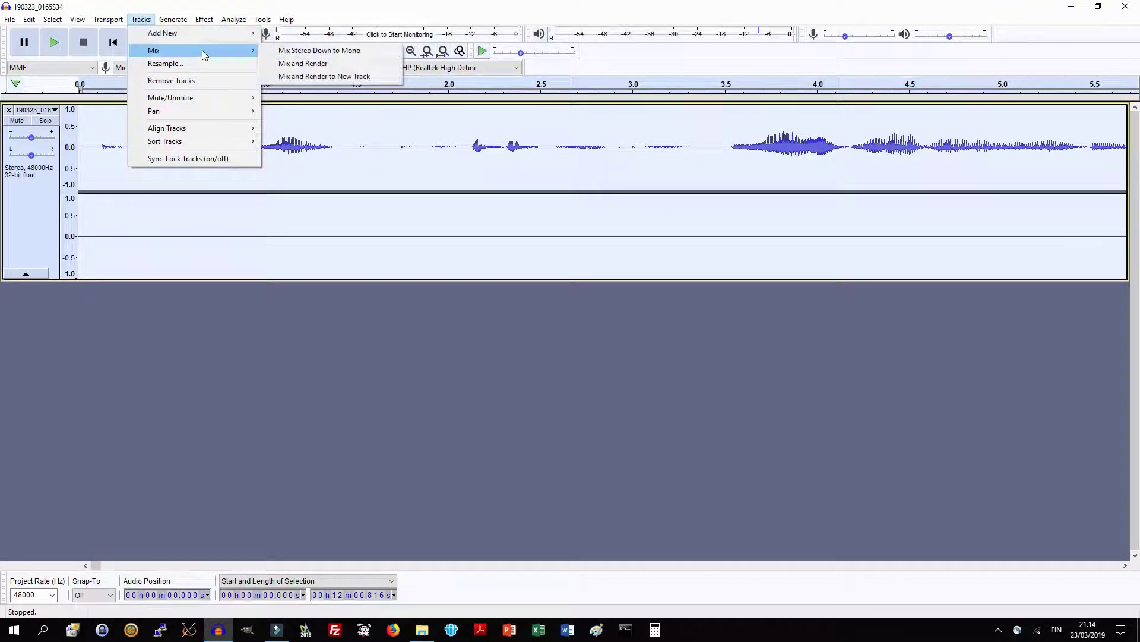
left_click(332, 49)
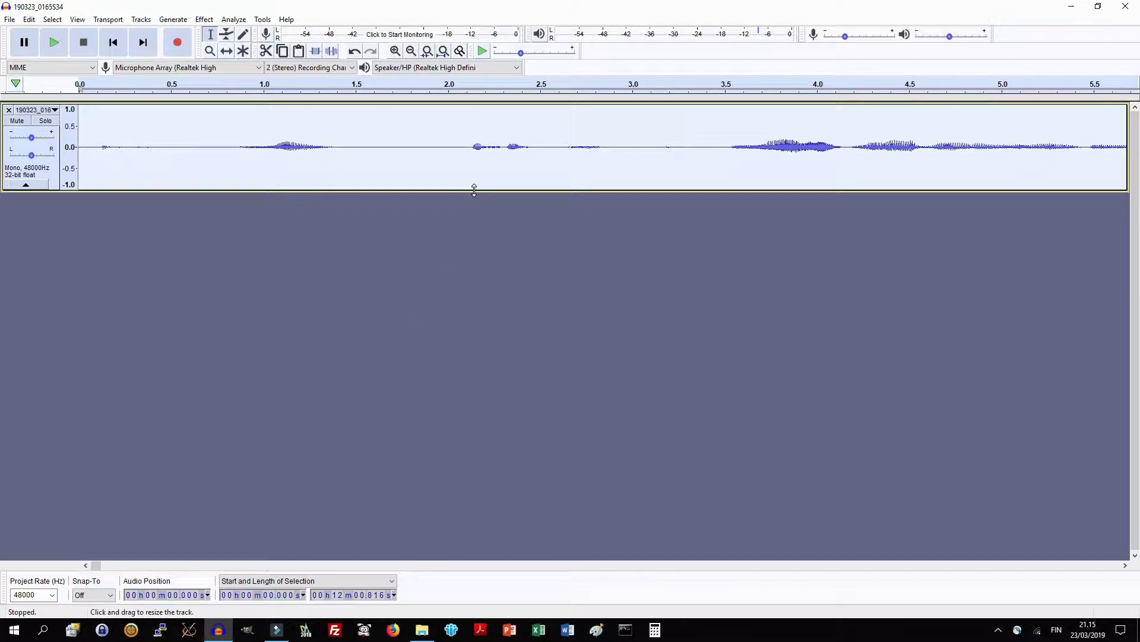
left_click_drag(474, 190, 479, 273)
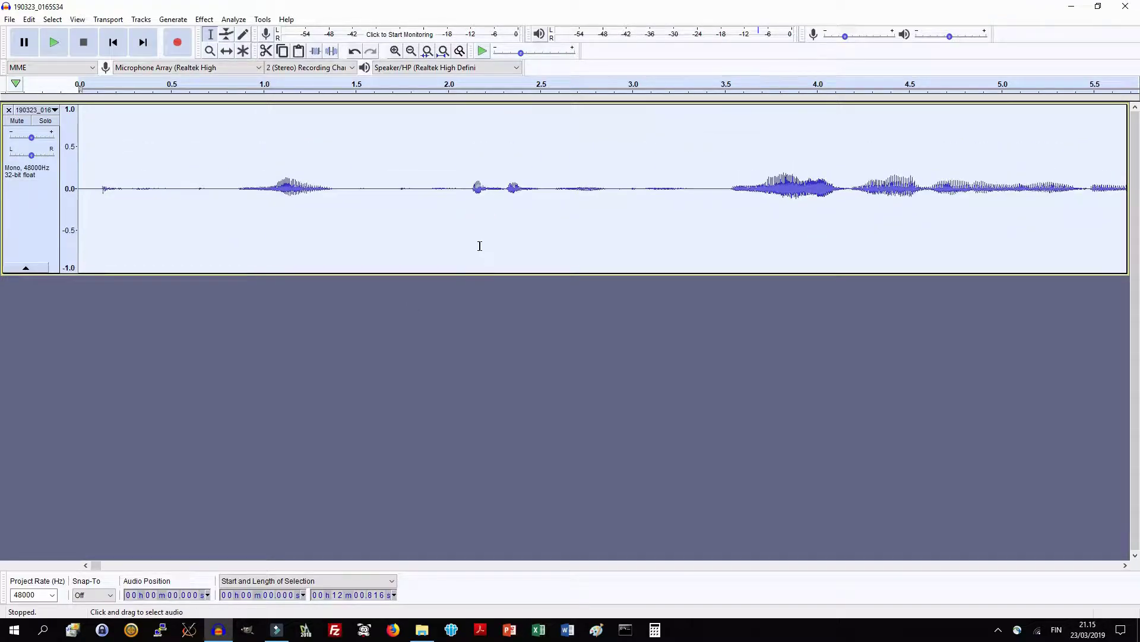
- Import 190323_0165S12.wav from the Audio folder into the project as a second track below the mono one
left_click(410, 52)
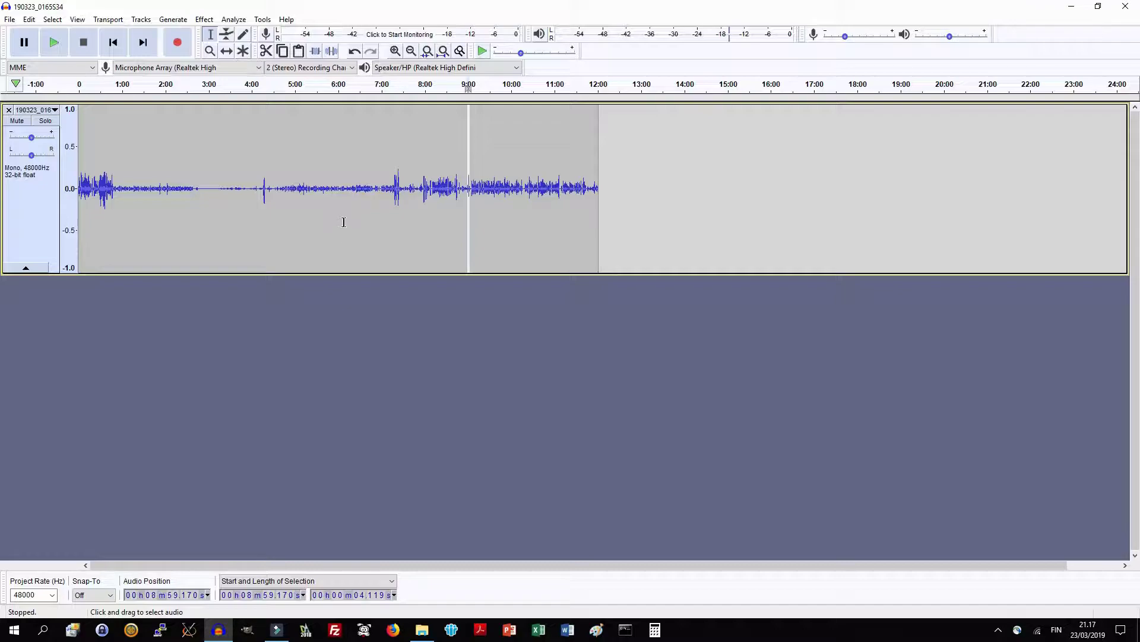
left_click(1098, 6)
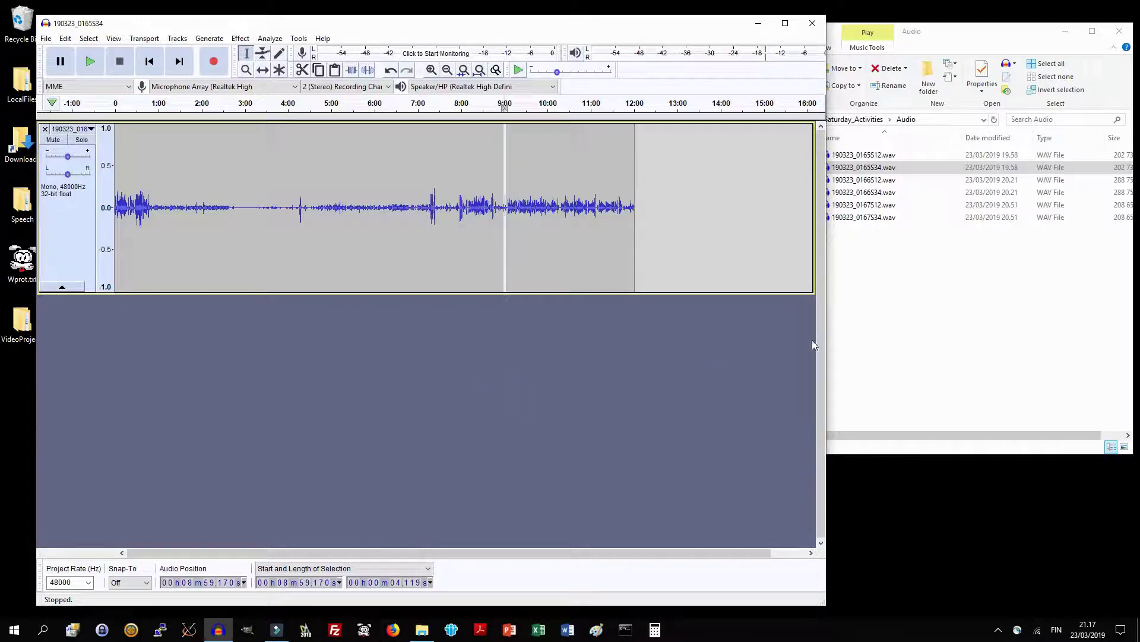
left_click(891, 310)
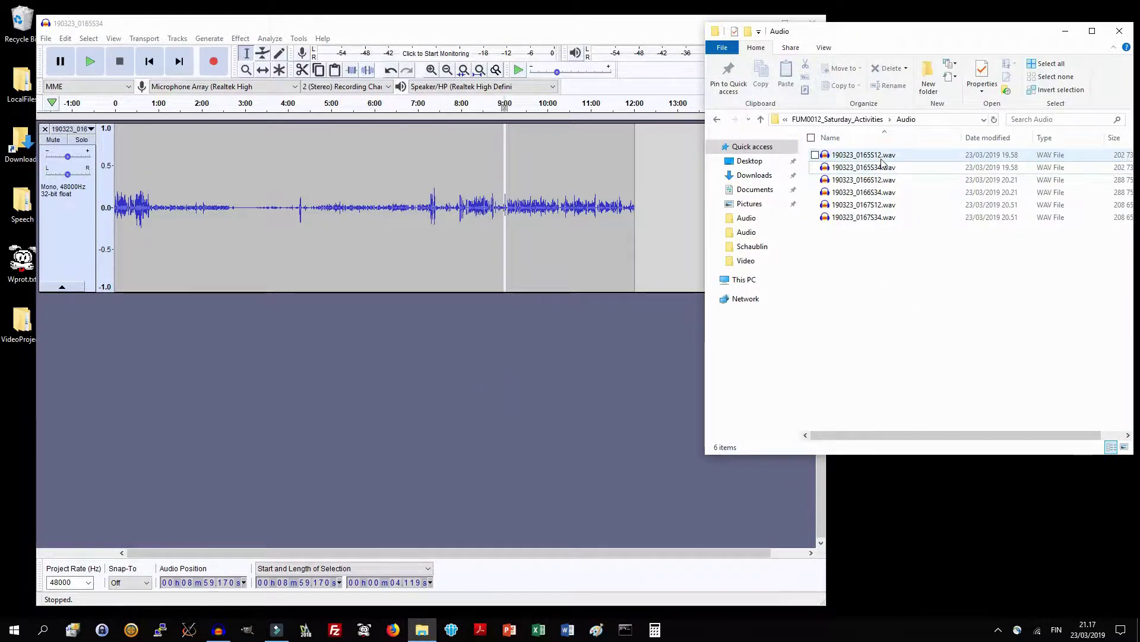
left_click_drag(885, 159, 424, 377)
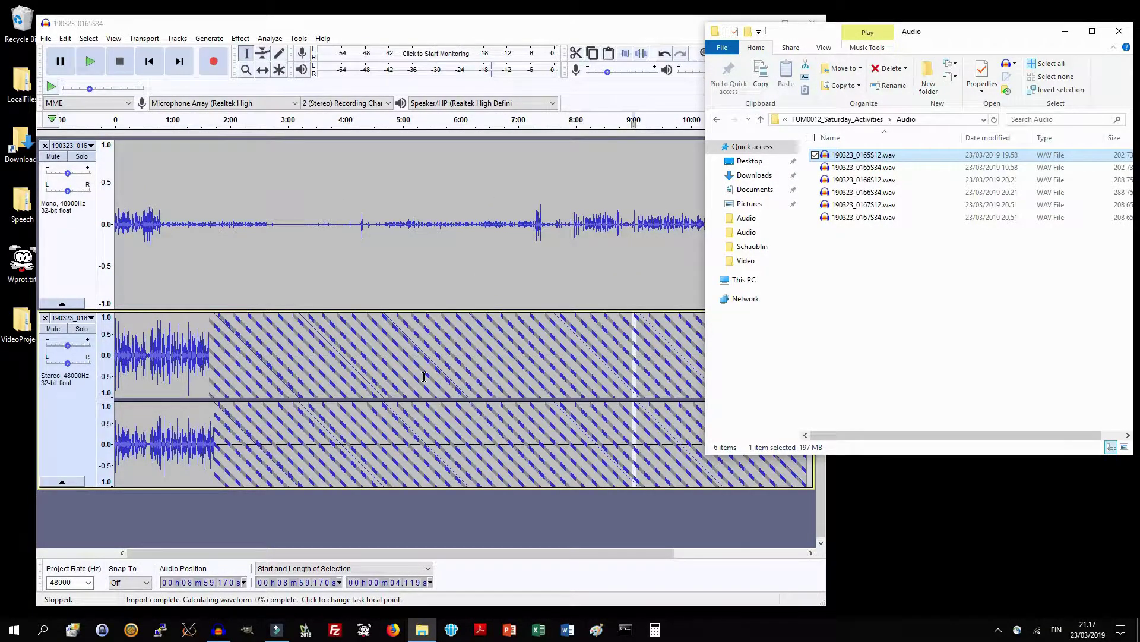
- Play both tracks together from about 5:32 and stop playback
left_click(434, 389)
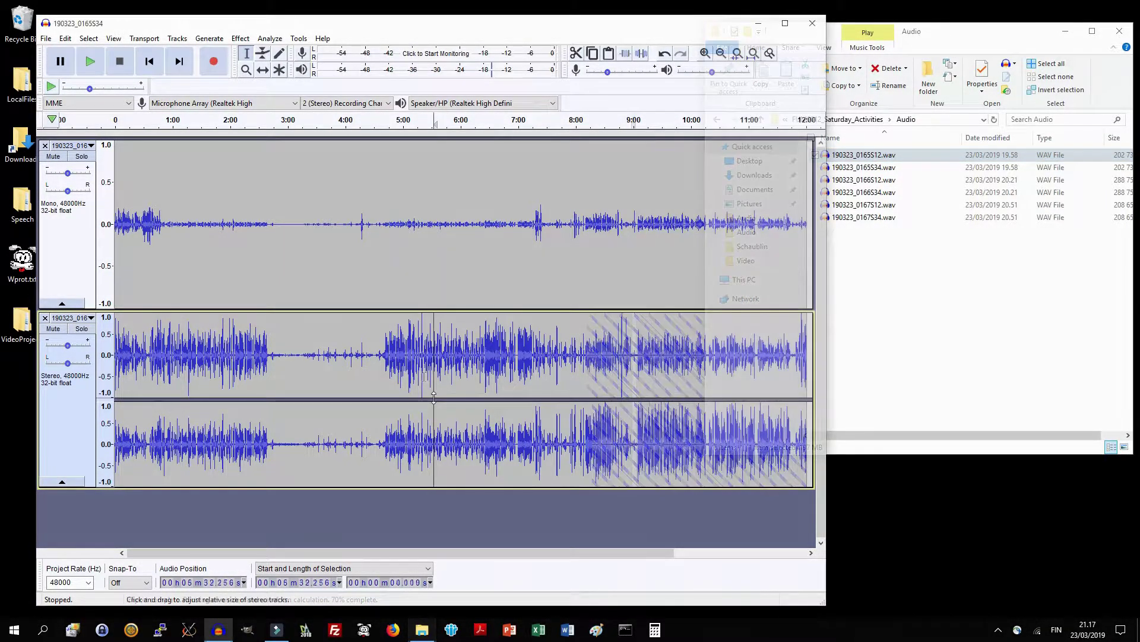
left_click(89, 62)
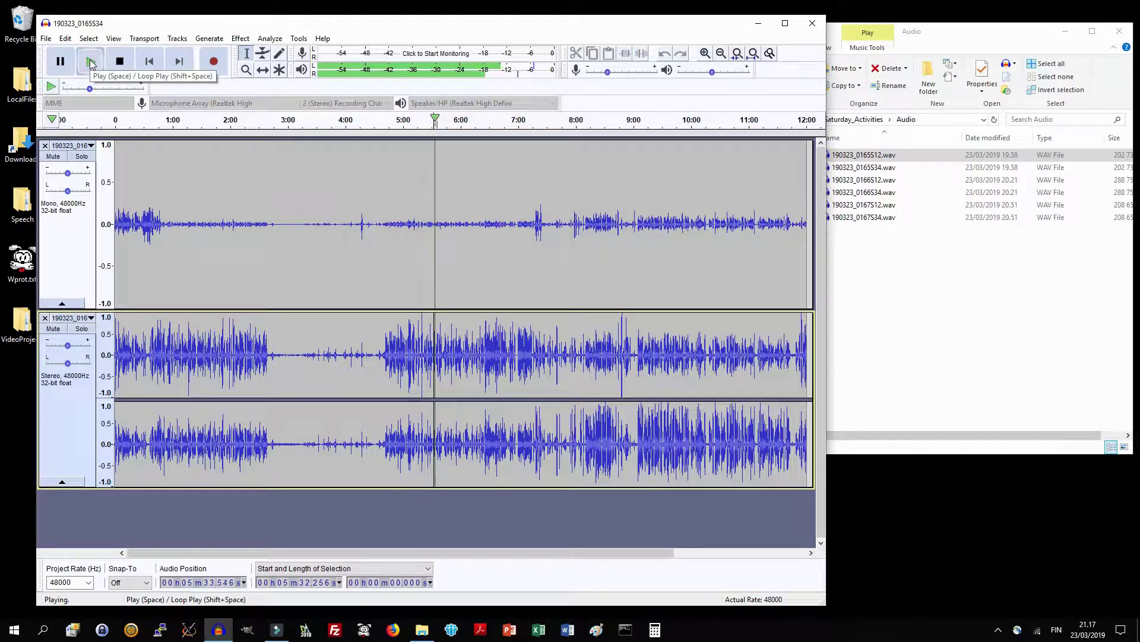
left_click(123, 63)
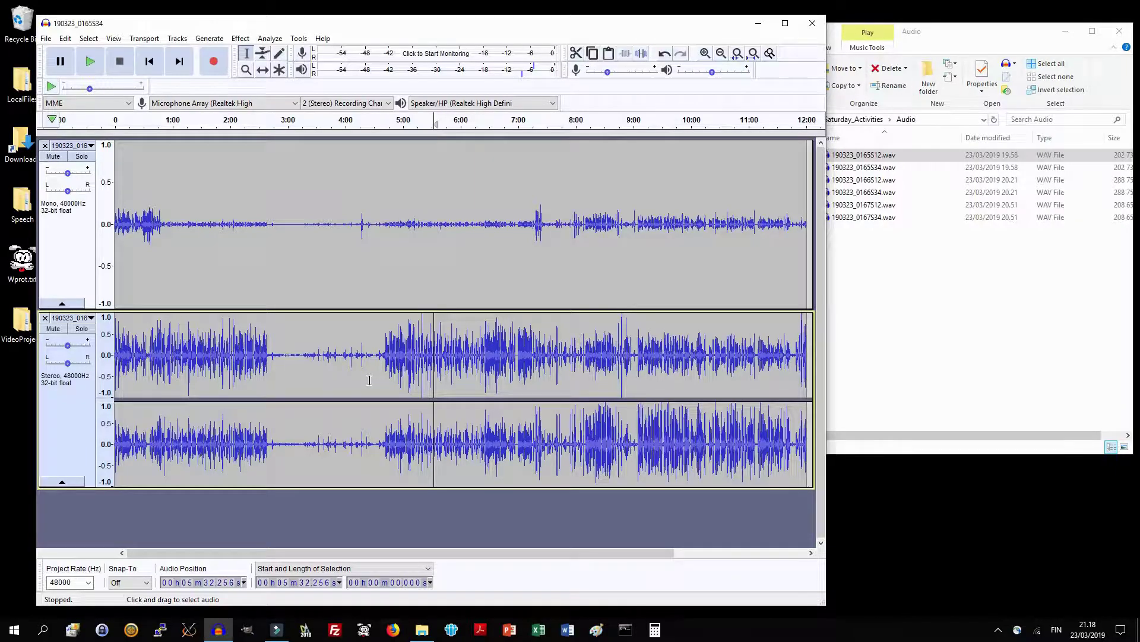
- Play both tracks from the beginning, lower the stereo track's gain during playback, and stop playback
left_click(63, 415)
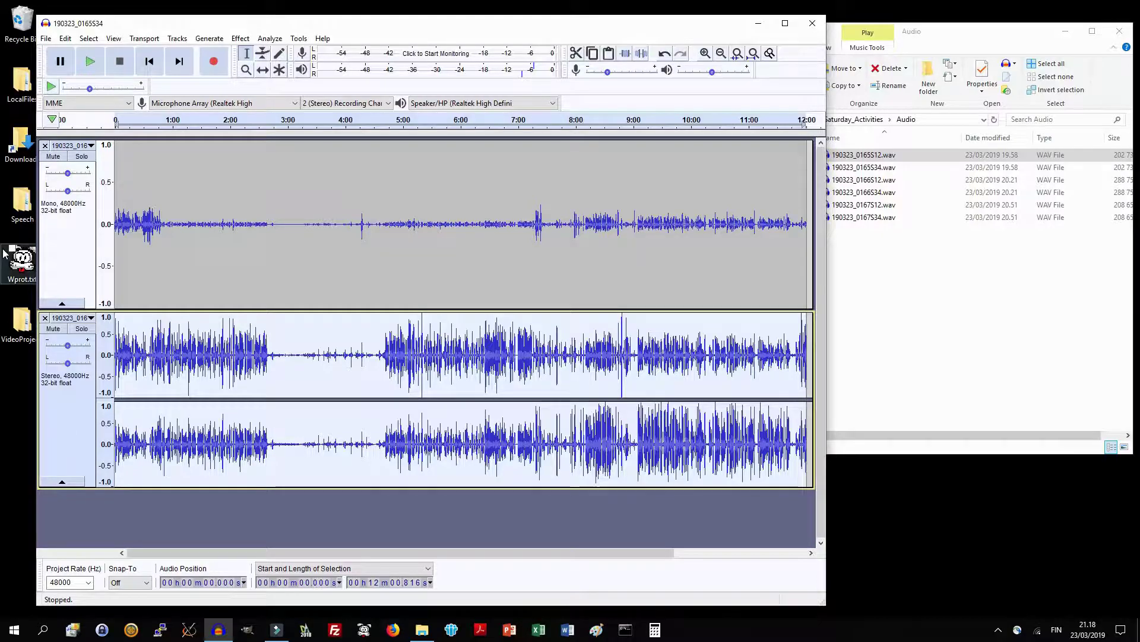
left_click(90, 61)
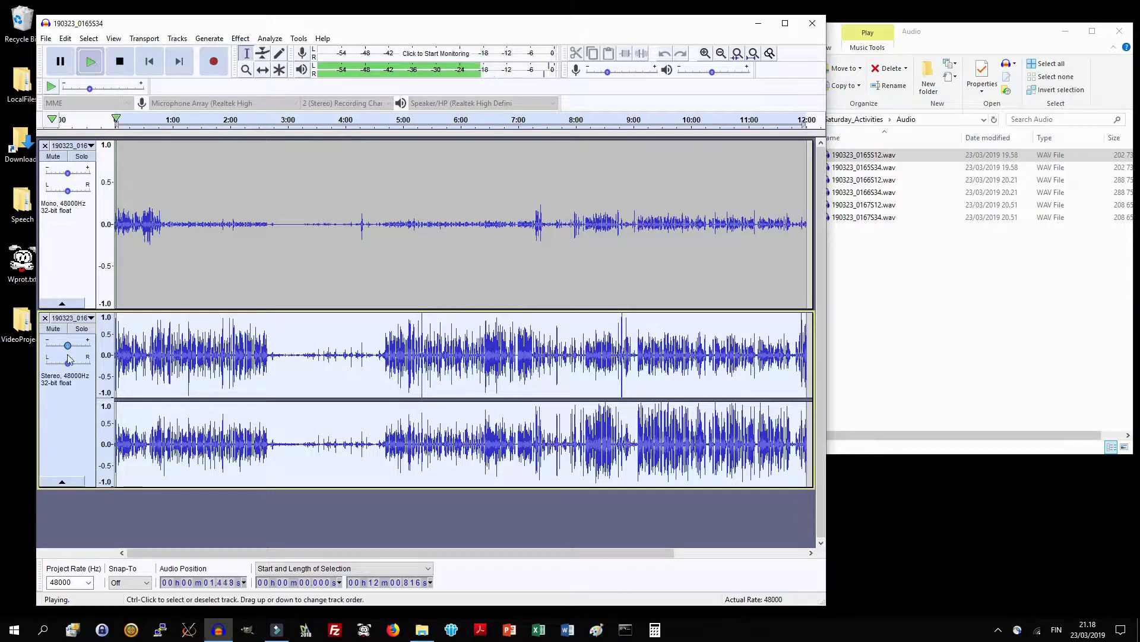
mouse_move(68, 349)
left_mouse_down()
mouse_move(45, 346)
mouse_move(70, 349)
left_mouse_up()
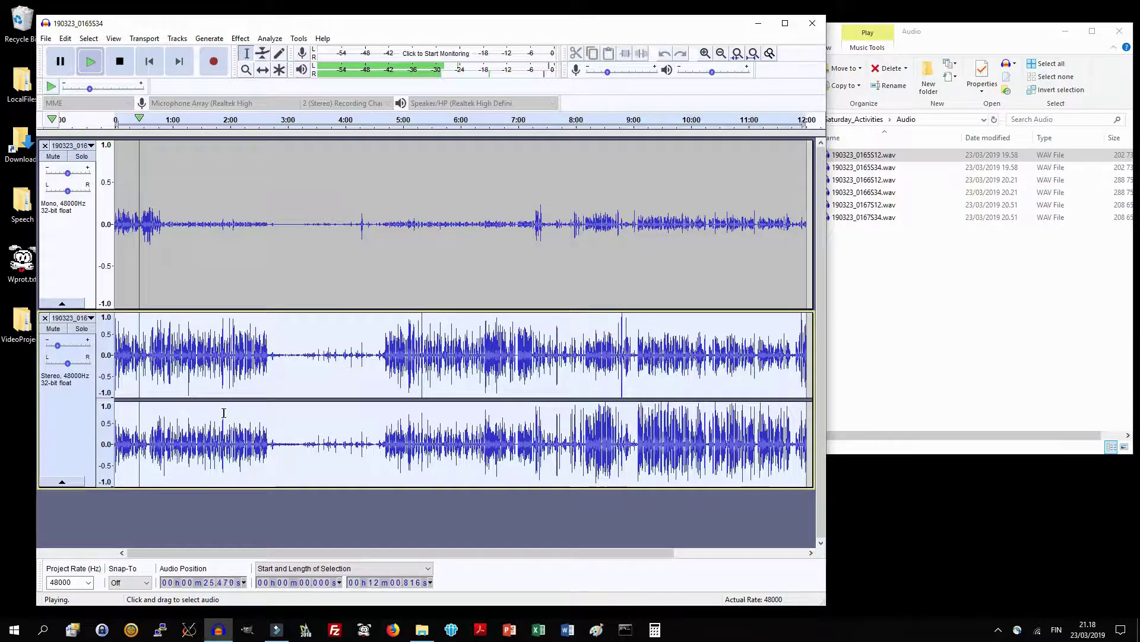
left_click(121, 65)
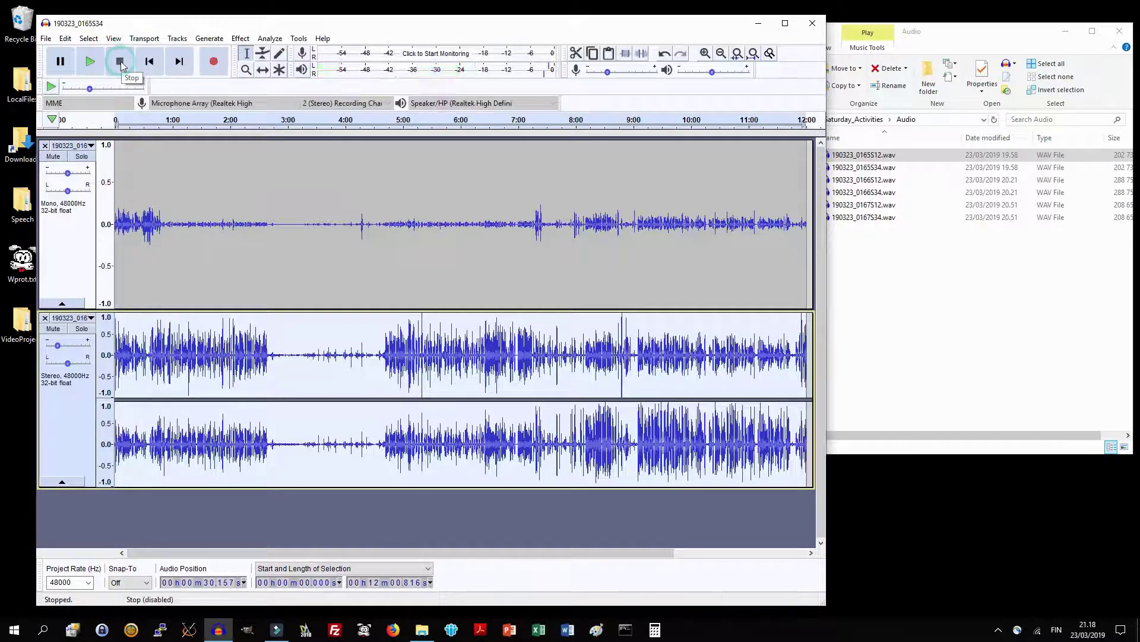
- Select both the mono and the stereo track and mix and render them into a single stereo track
left_click(55, 252)
left_click(71, 423, "ctrl")
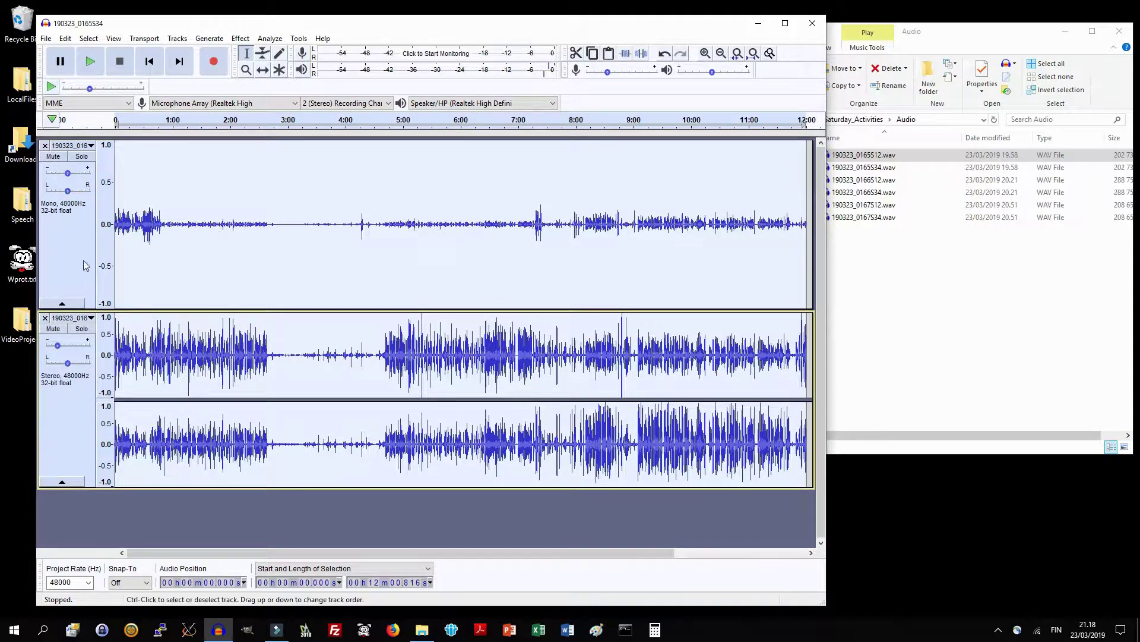
left_click(177, 38)
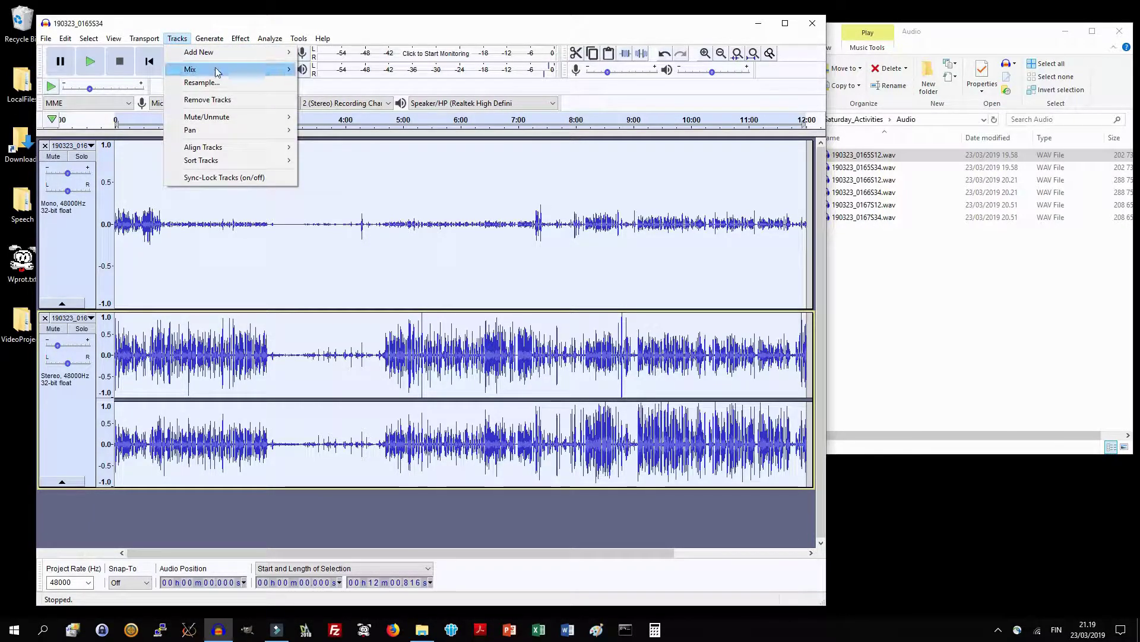
mouse_move(218, 72)
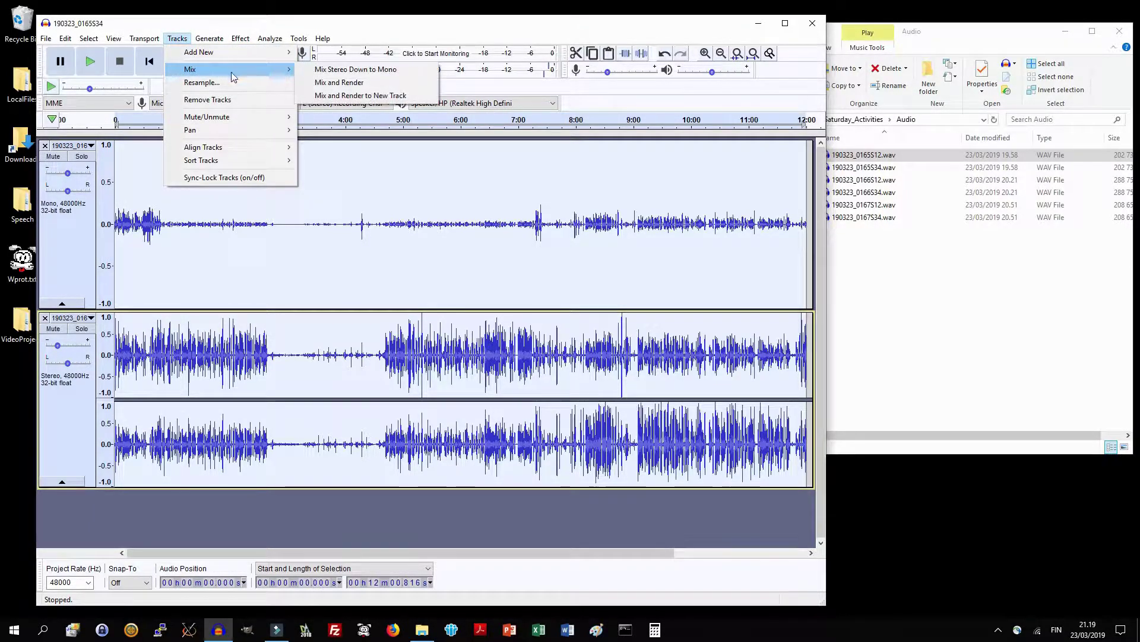
left_click(369, 85)
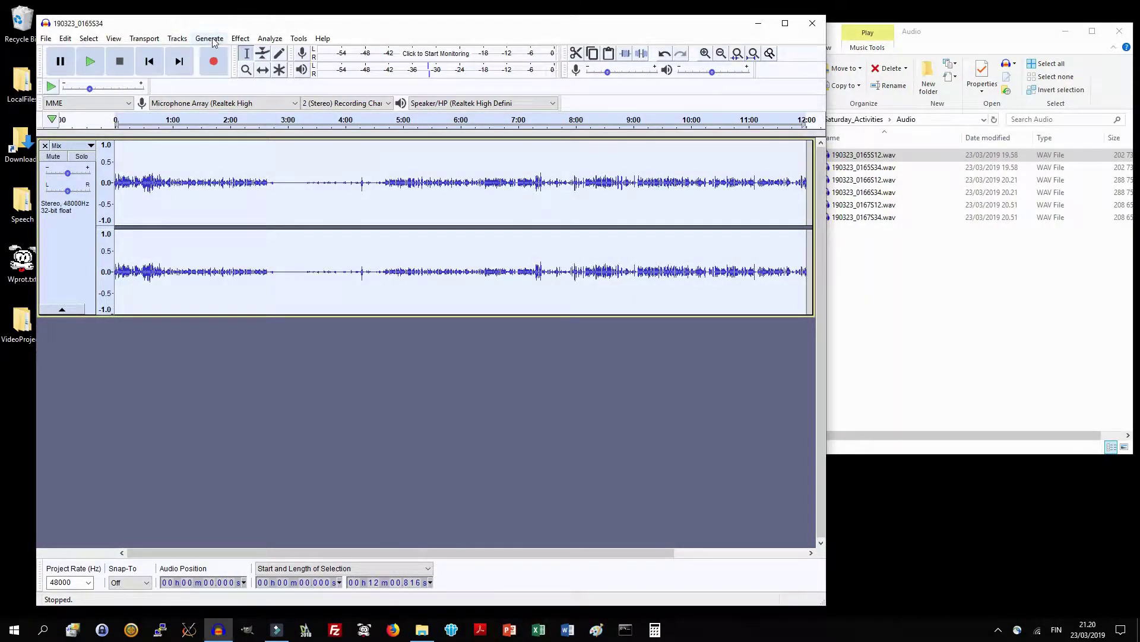
- Normalize the mixed track to a peak amplitude of -1.0 dB with DC offset removal, and play its first seconds to check the level
left_click(240, 39)
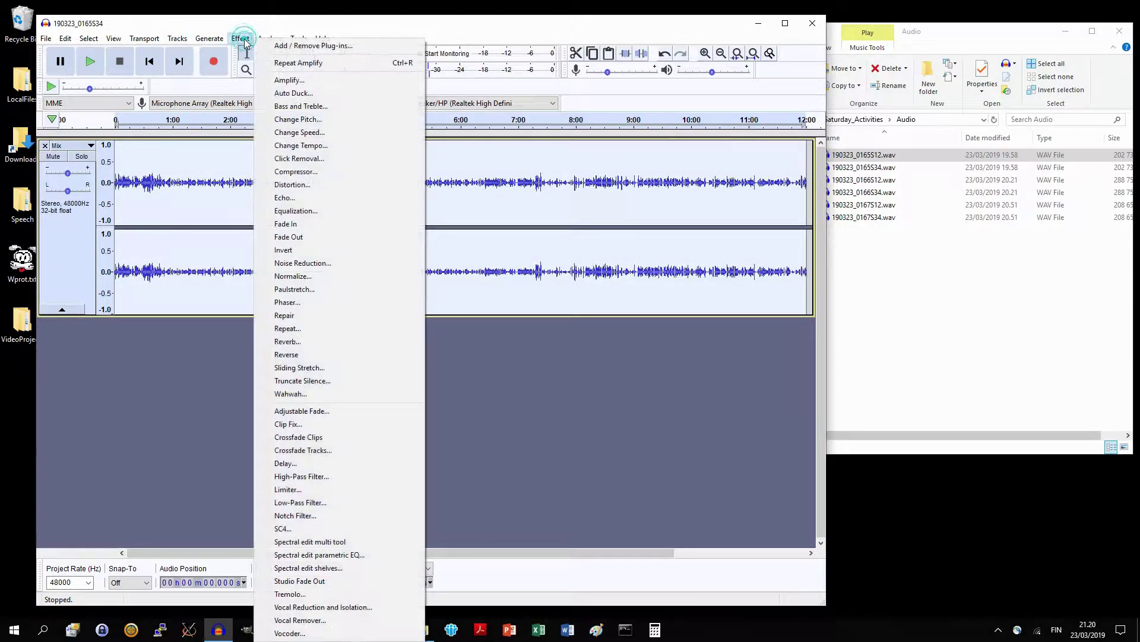
left_click(331, 276)
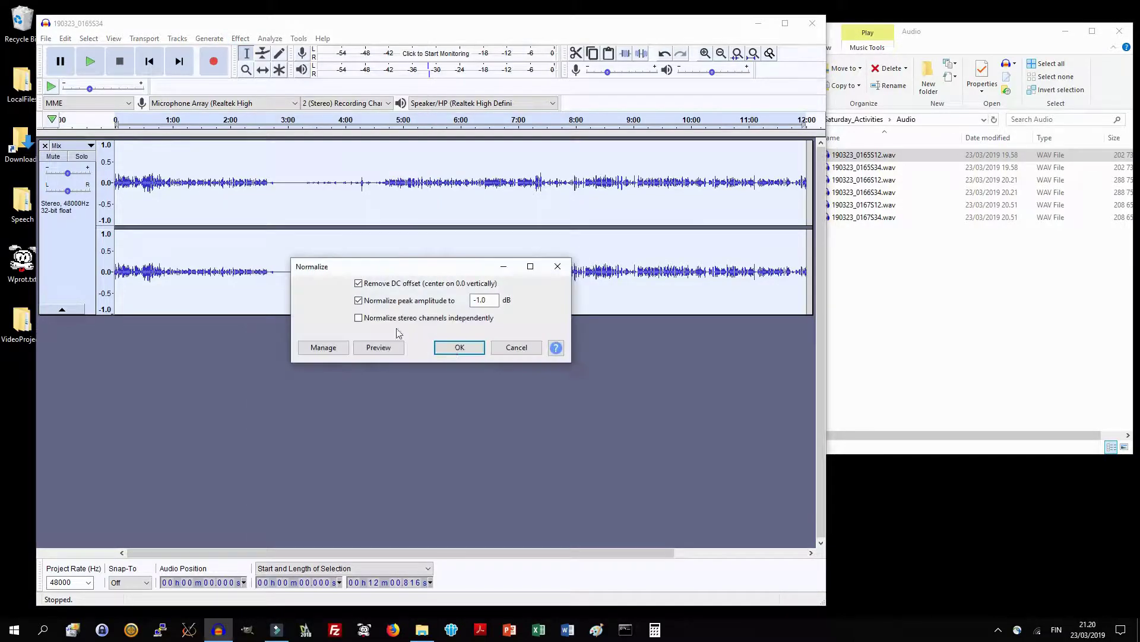
left_click(460, 349)
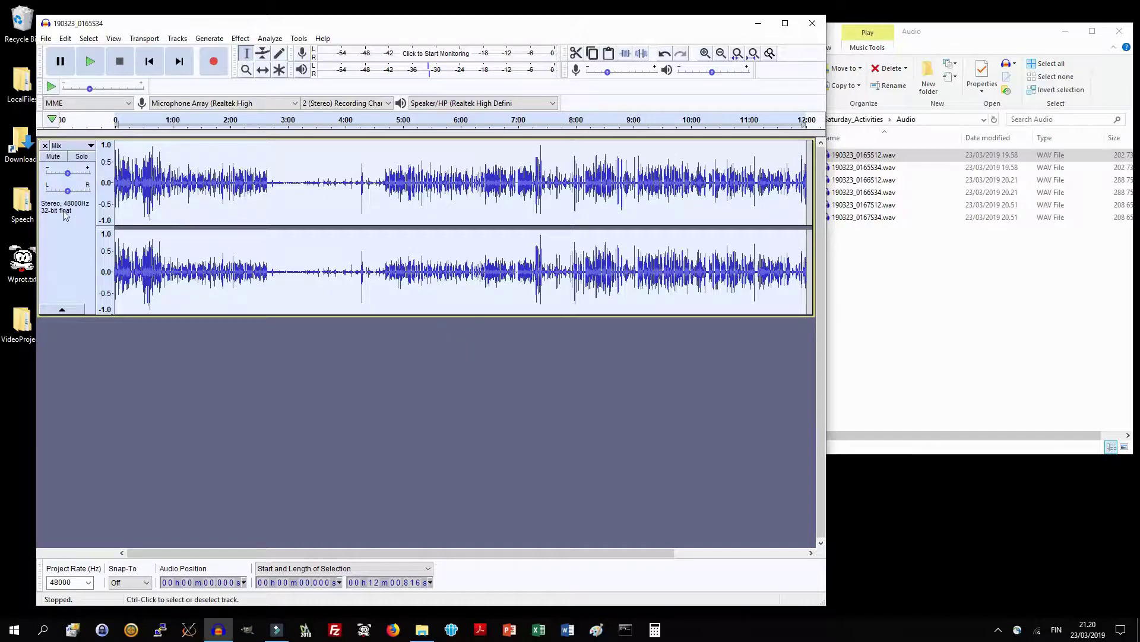
left_click(90, 64)
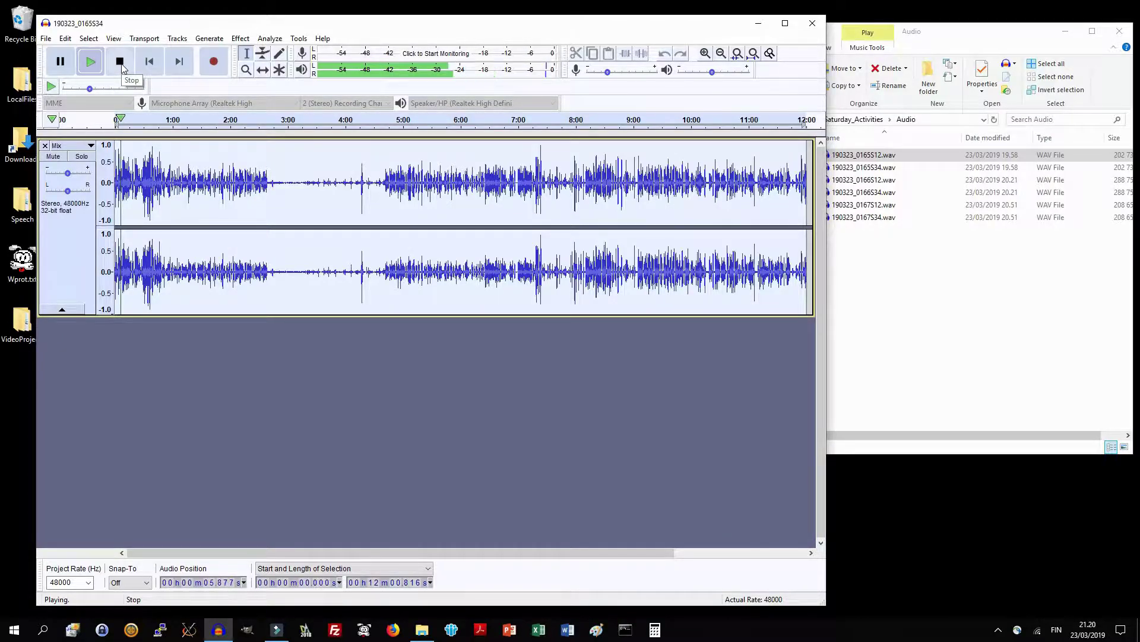
left_click(120, 64)
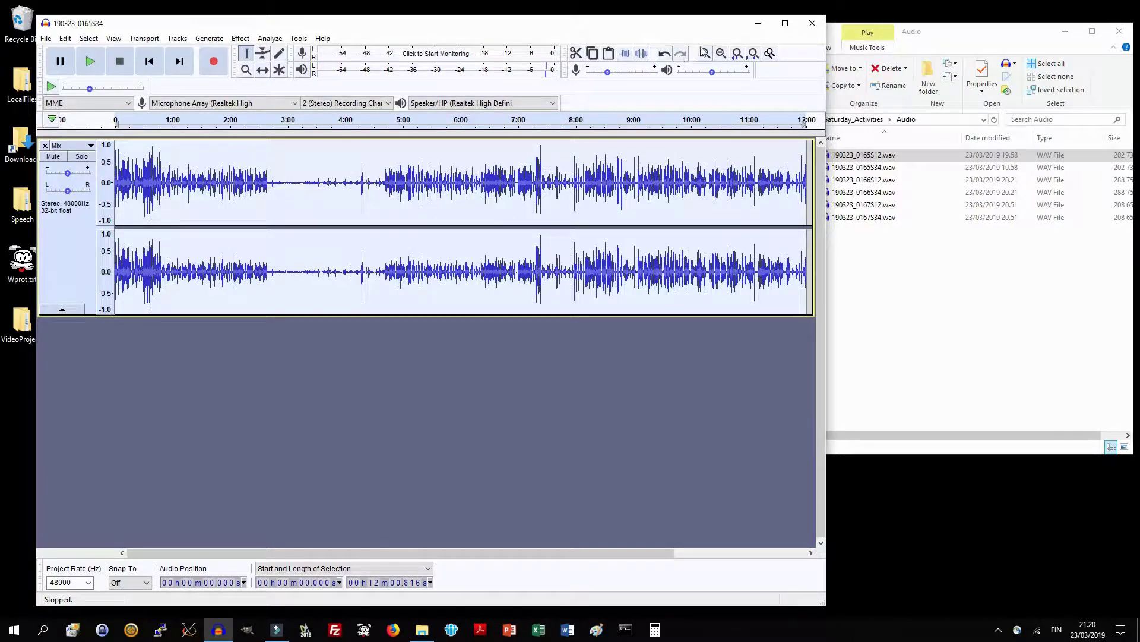
- Maximize the window, select the quiet passage from about 3:00 to 4:07, and play part of it to hear the background noise
key("super+Up")
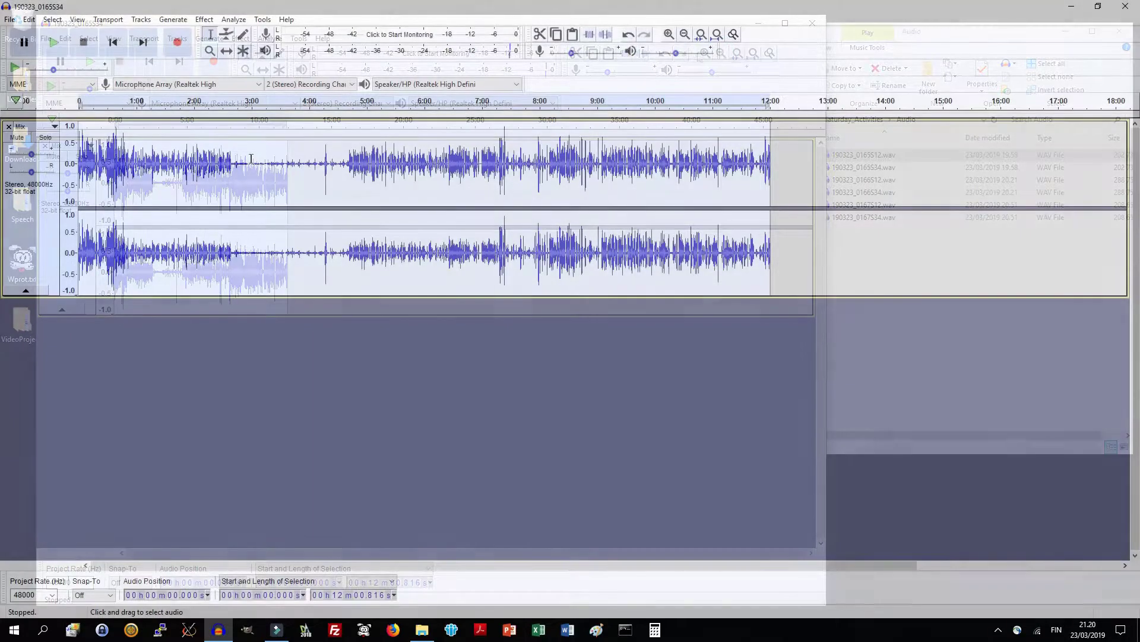
left_click_drag(251, 159, 316, 159)
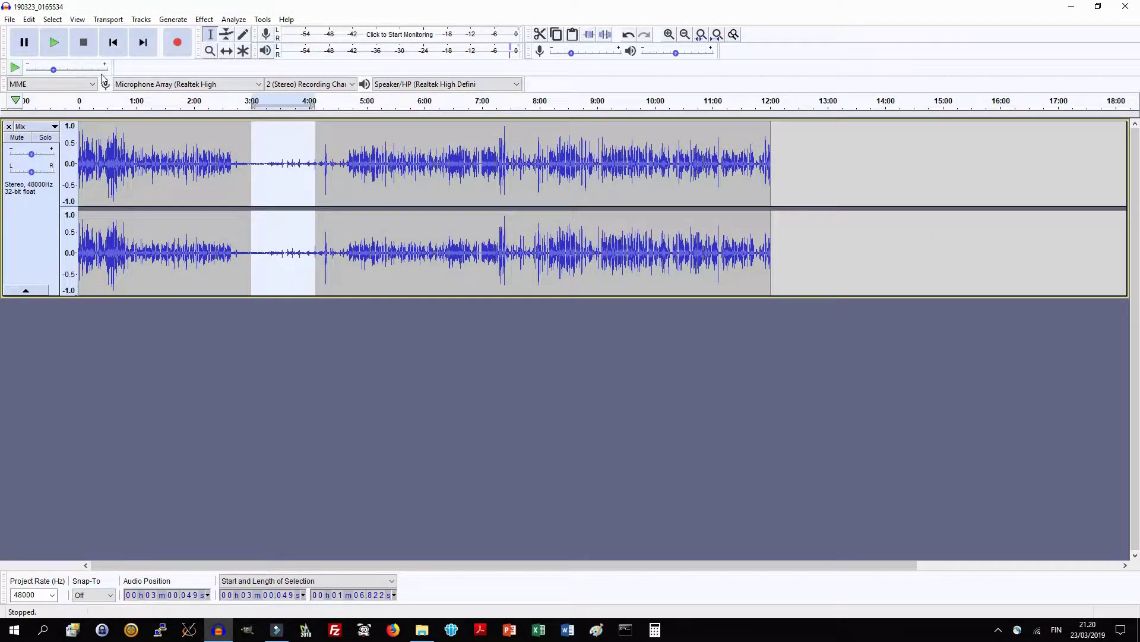
left_click(58, 42)
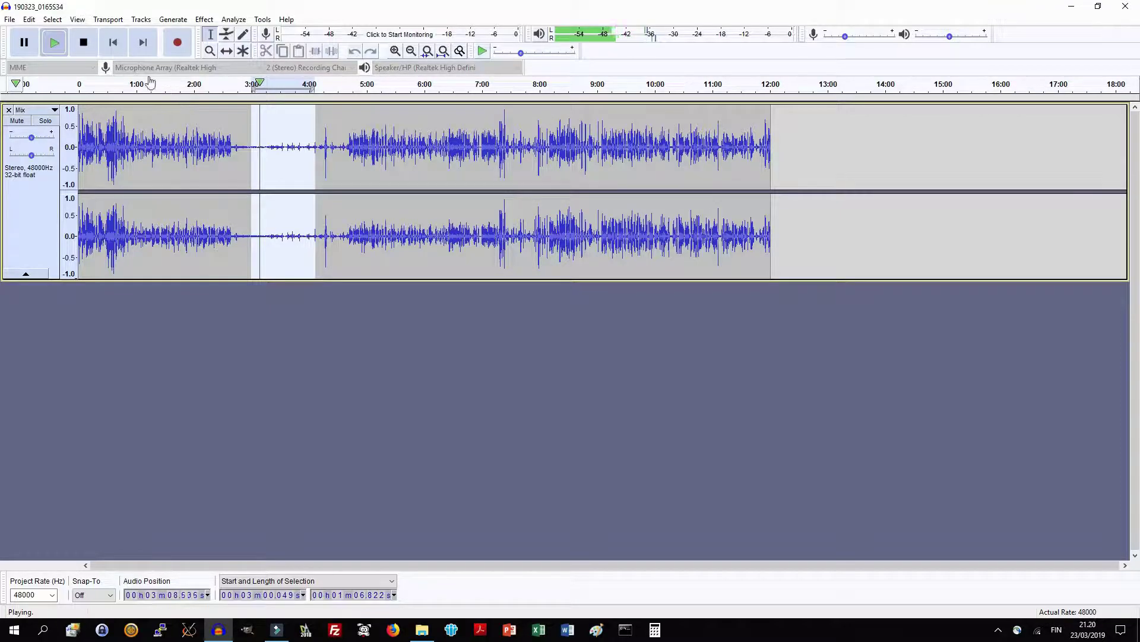
left_click(83, 41)
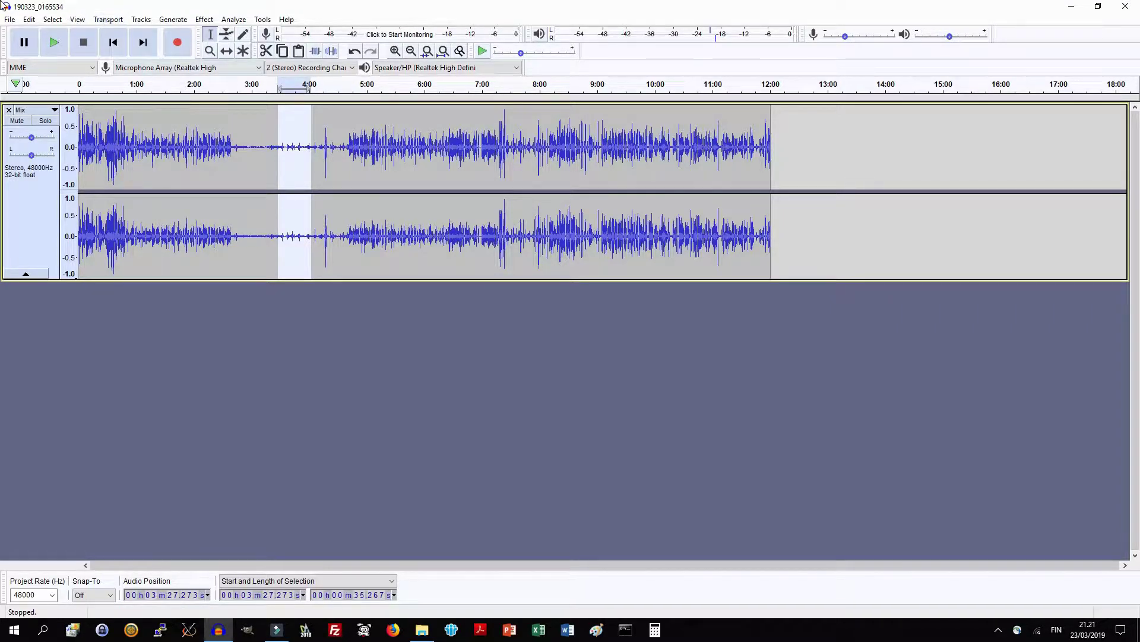
left_click(10, 19)
left_click(24, 31)
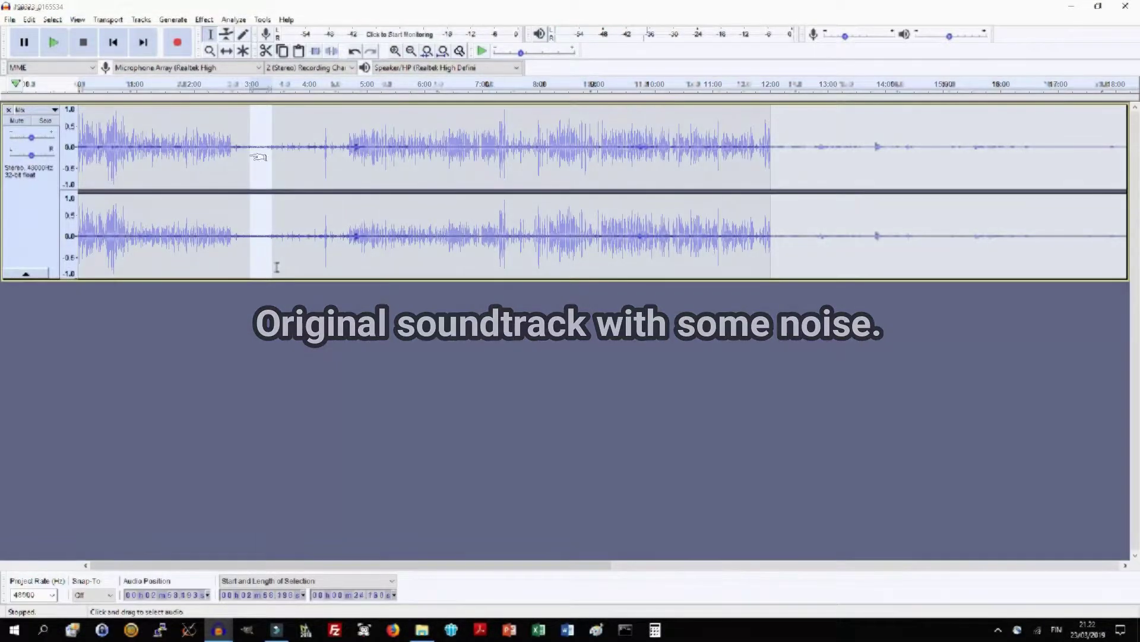
- Select about 10.5 s of background noise starting near 3:01, play it, and capture it as the Noise Reduction profile
left_click(254, 158)
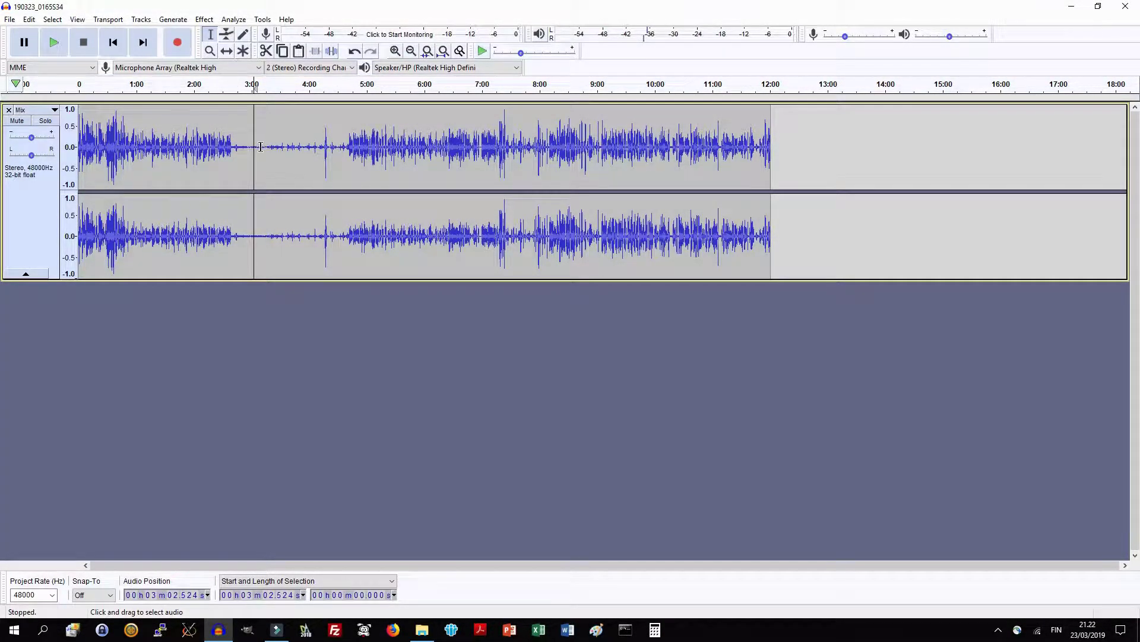
left_click_drag(263, 146, 253, 149)
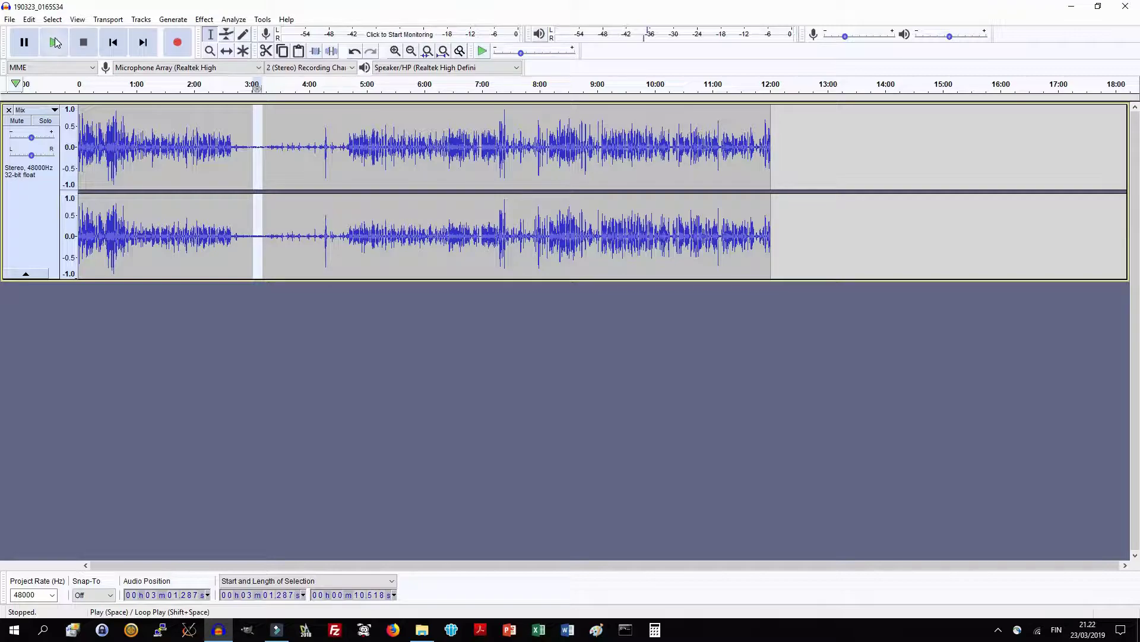
left_click(56, 42)
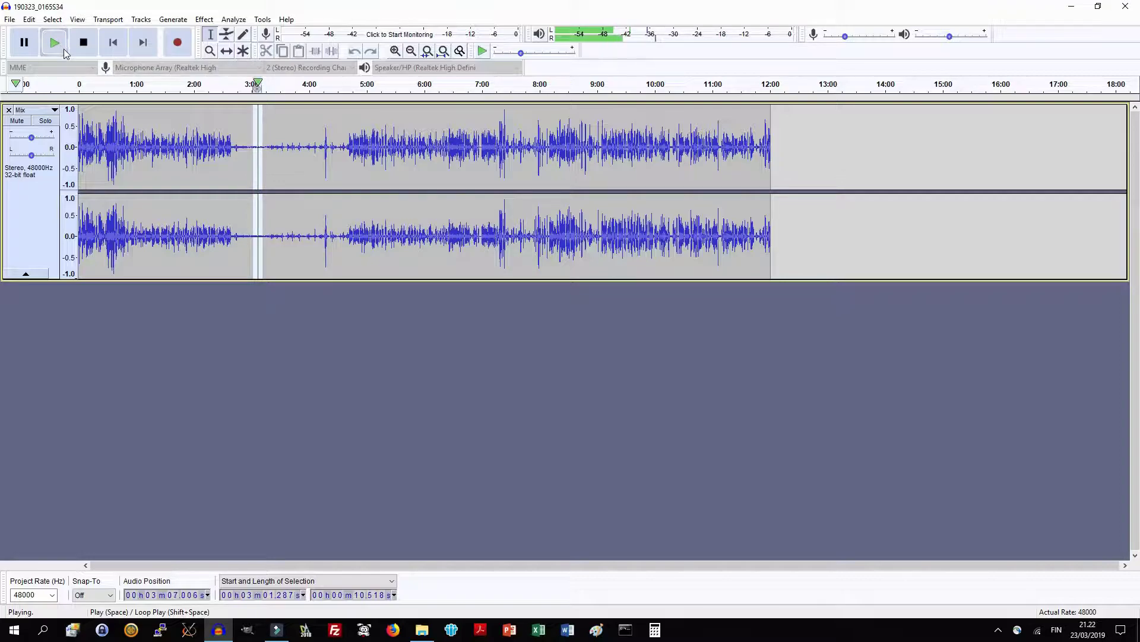
left_click(87, 46)
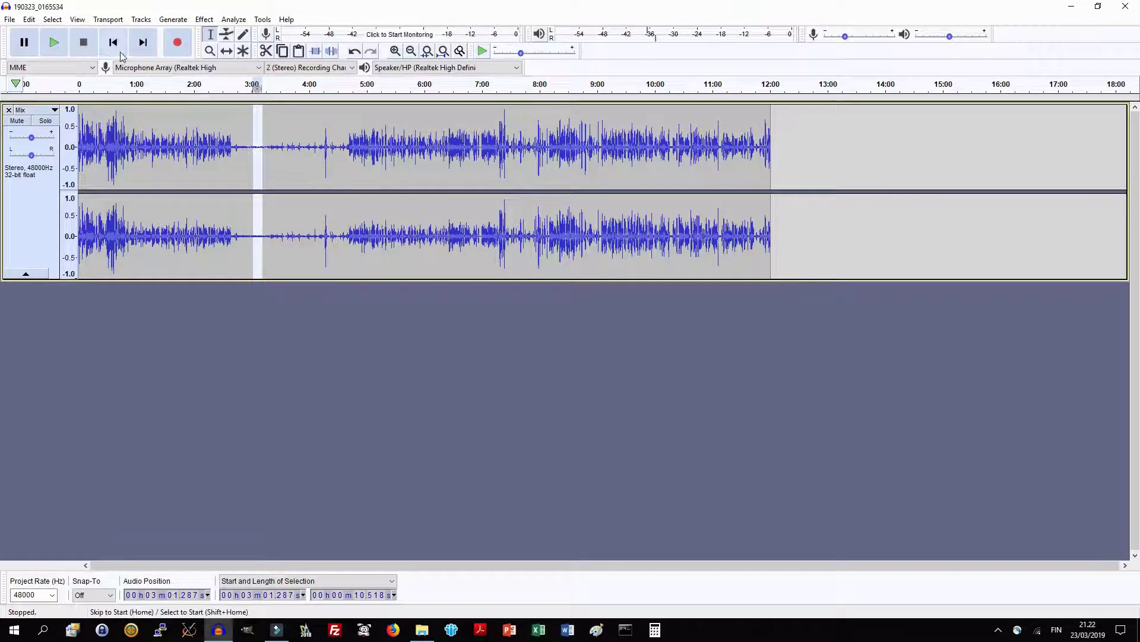
left_click(206, 20)
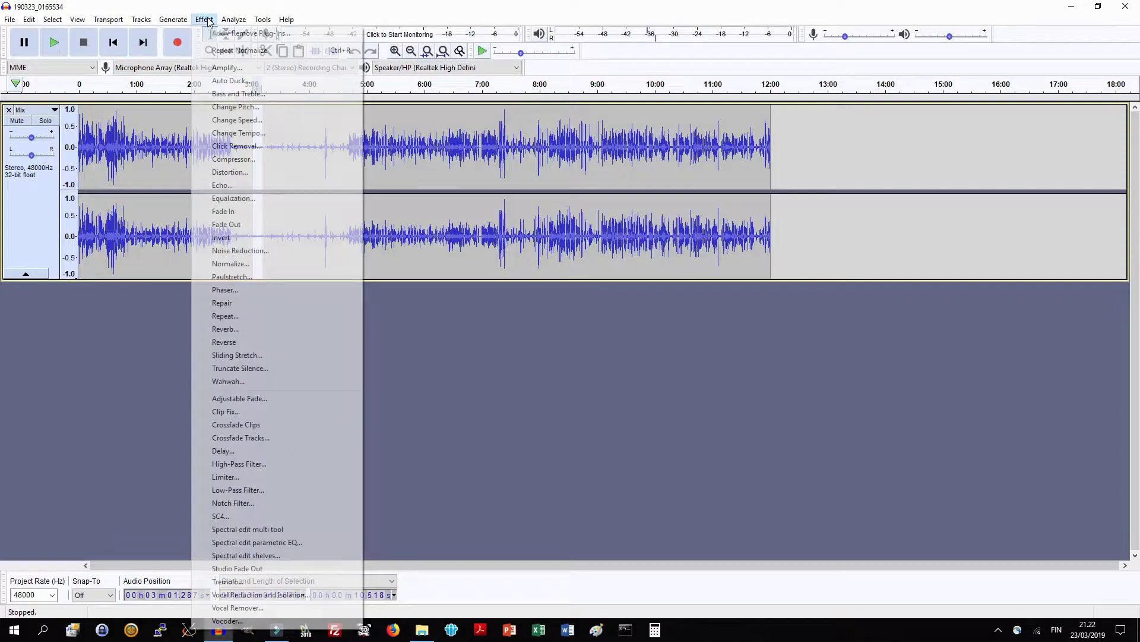
left_click(277, 251)
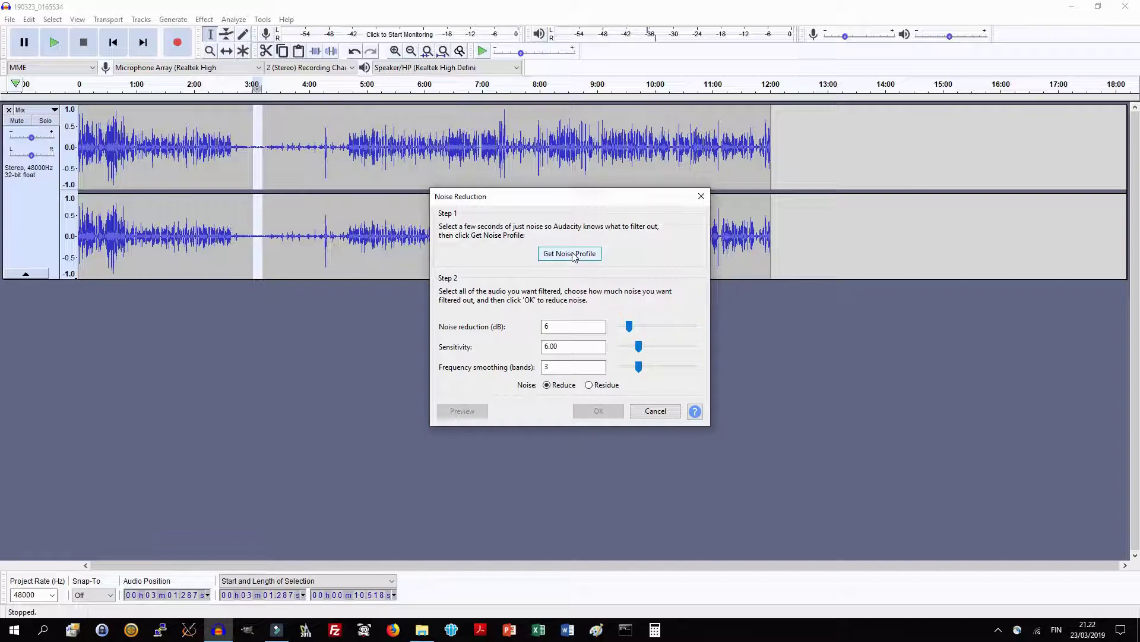
left_click(574, 256)
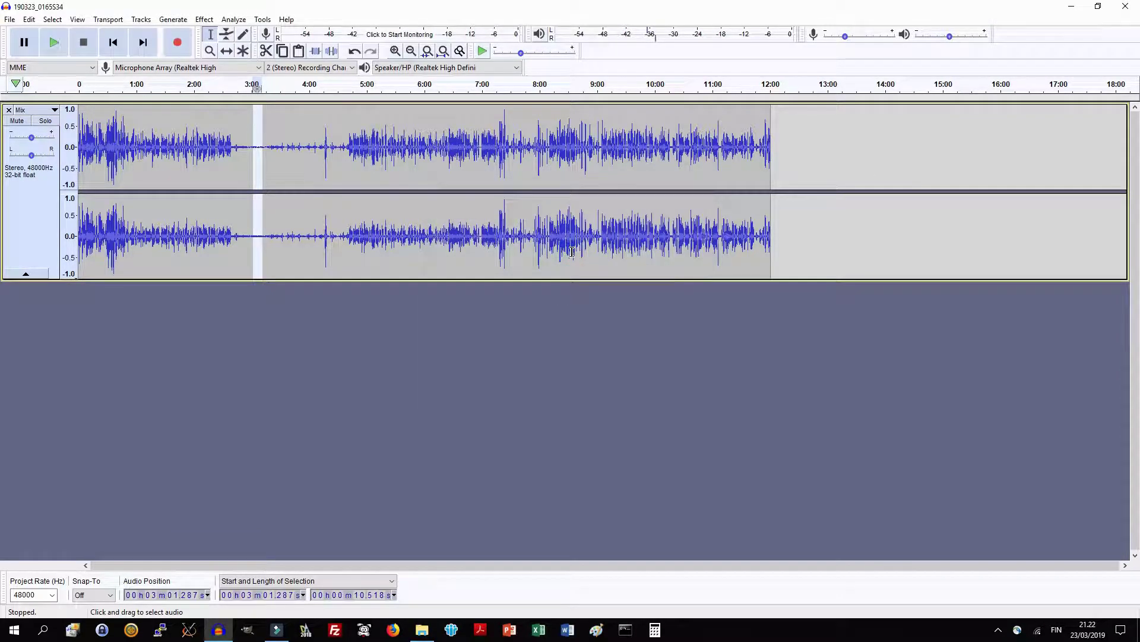
- Apply Noise Reduction to the entire track with 6 dB reduction, sensitivity 6.00 and frequency smoothing of 3 bands
left_click(27, 226)
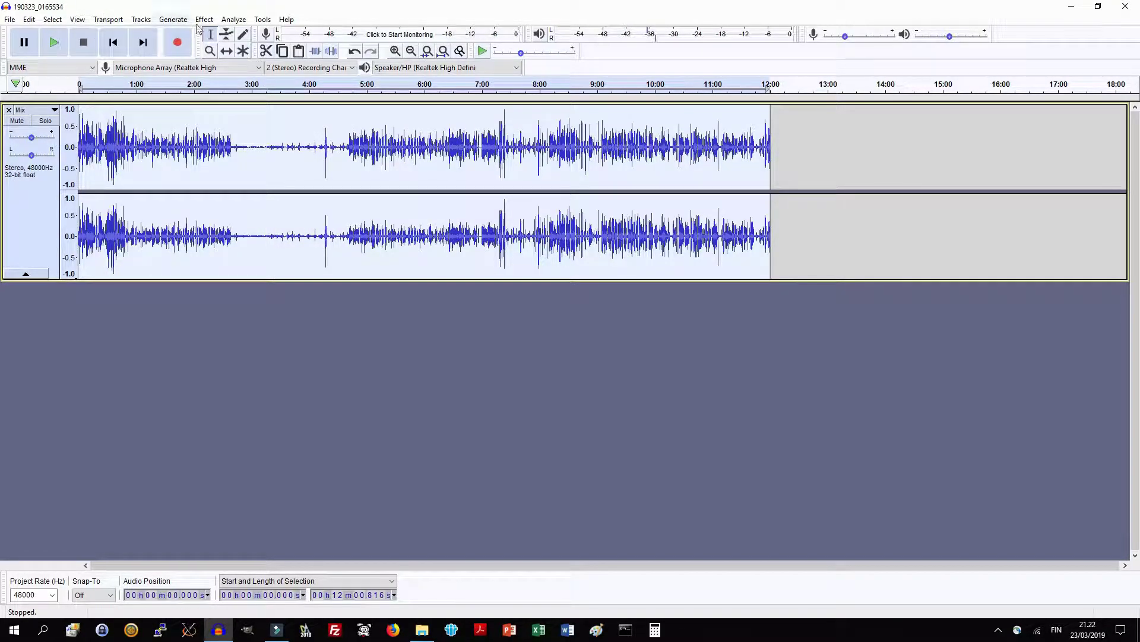
left_click(231, 21)
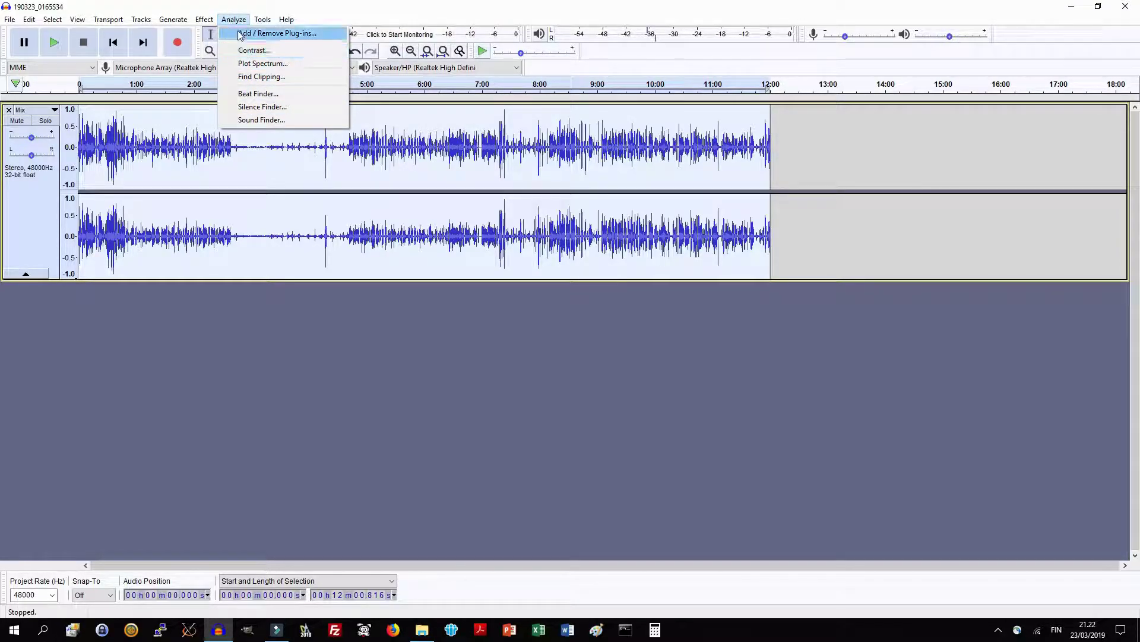
mouse_move(204, 20)
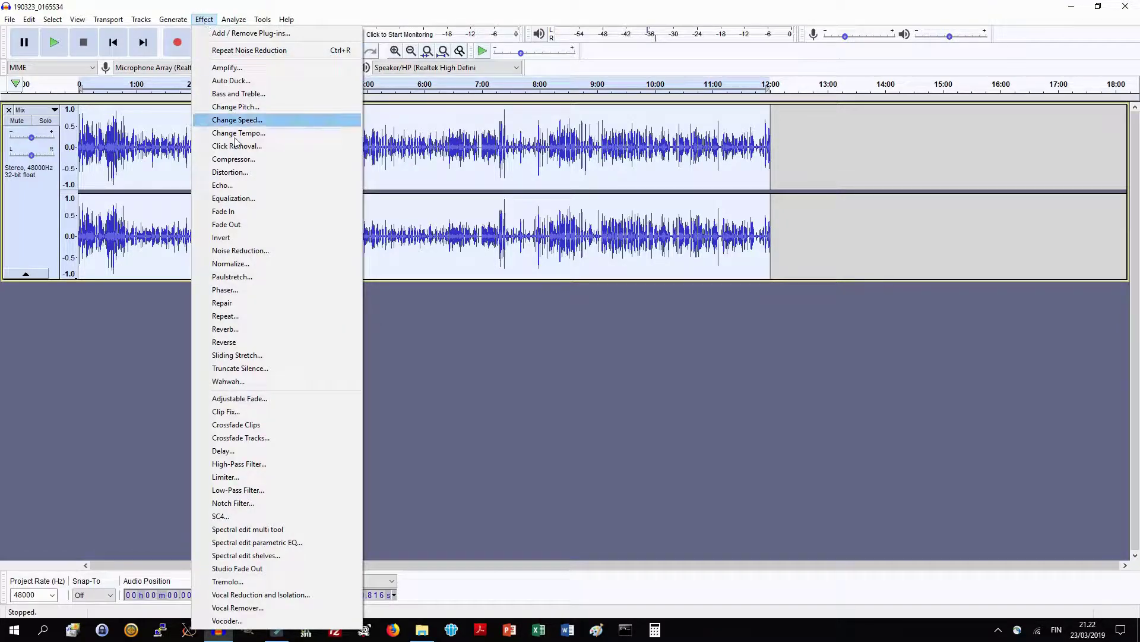
left_click(243, 254)
left_click(595, 412)
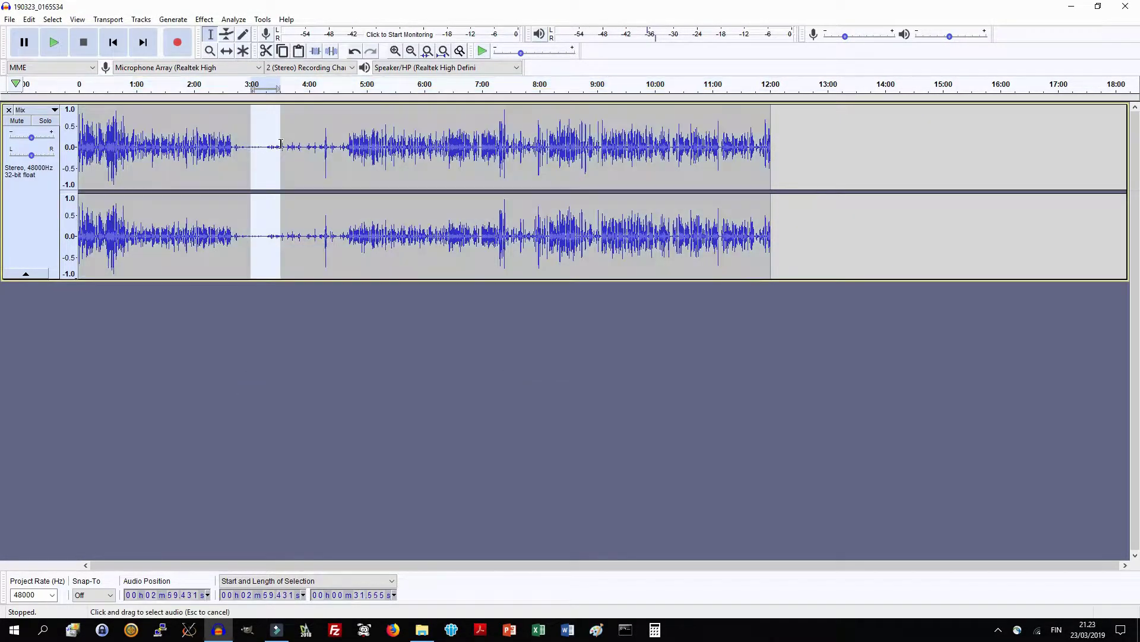
- Select about 20 s of the quiet passage from about 2:53 and play it to check the remaining noise
left_click(53, 45)
left_click(83, 42)
left_click_drag(245, 145, 263, 145)
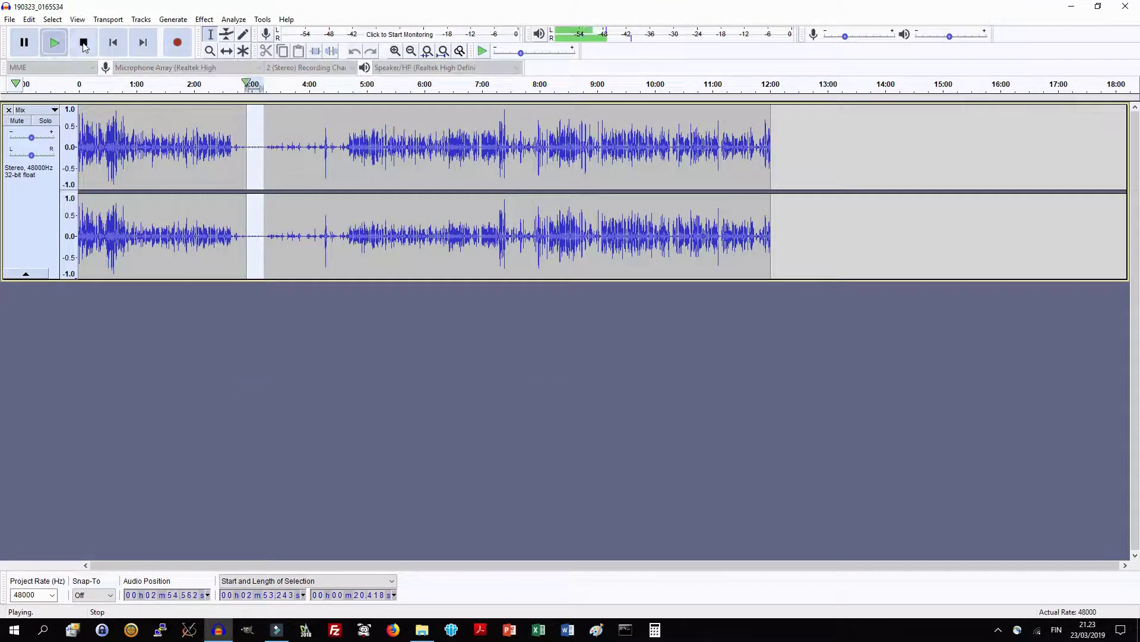
- Run Noise Reduction again from the quiet passage and normalize the entire track
left_click(204, 19)
left_click(268, 246)
key("ctrl+a")
left_click(204, 19)
left_click(298, 260)
key("Return")
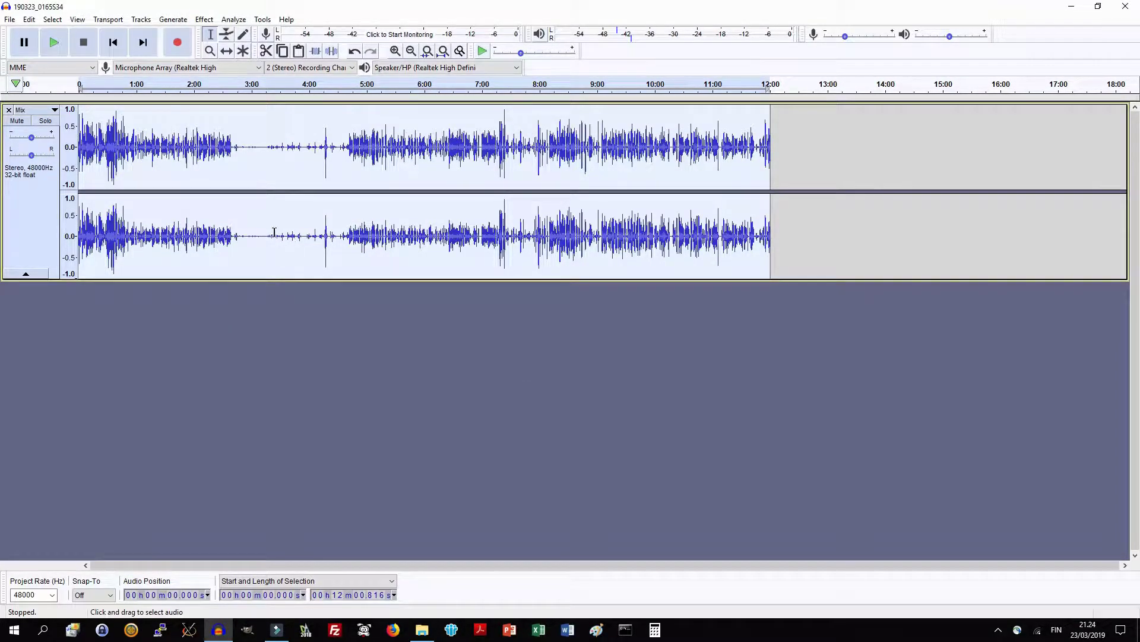
- Play the opening seconds of the processed track and stop playback
left_click(53, 42)
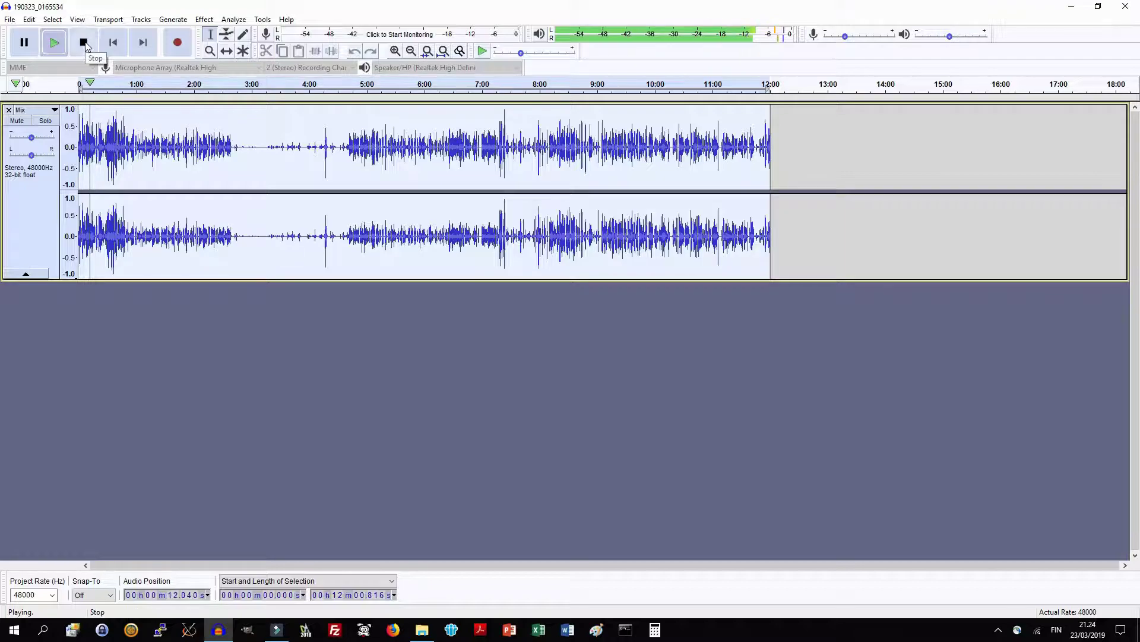
left_click(83, 42)
- Export the mix as a 16-bit PCM WAV file named 01_Equipment.wav in the Audio folder and close the project without saving
left_click(9, 19)
left_click(247, 153)
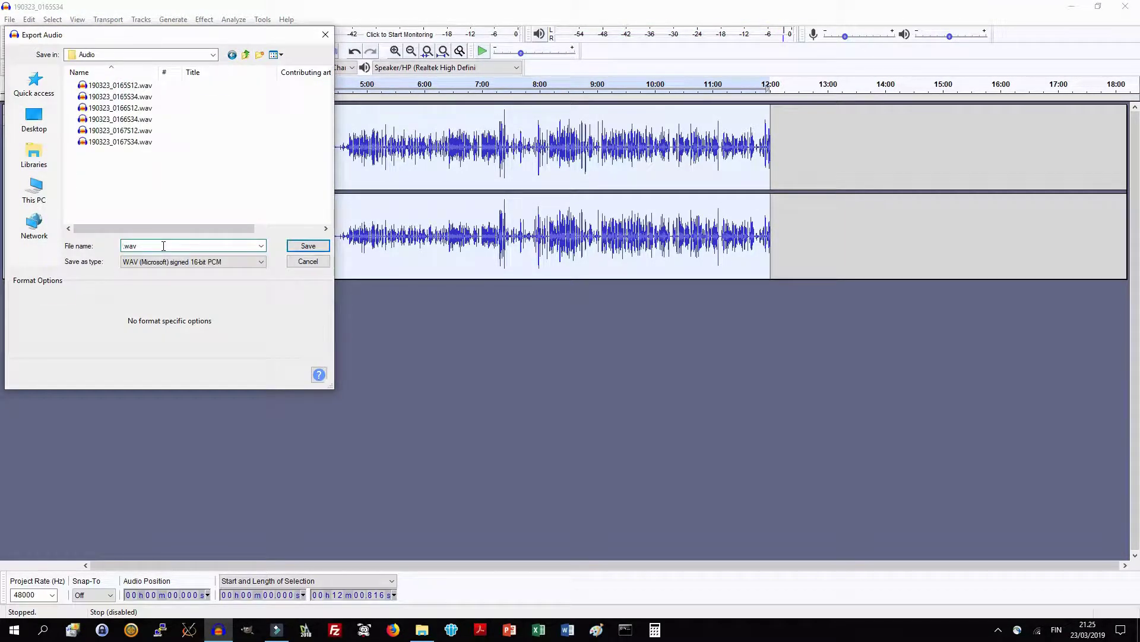
key("Return")
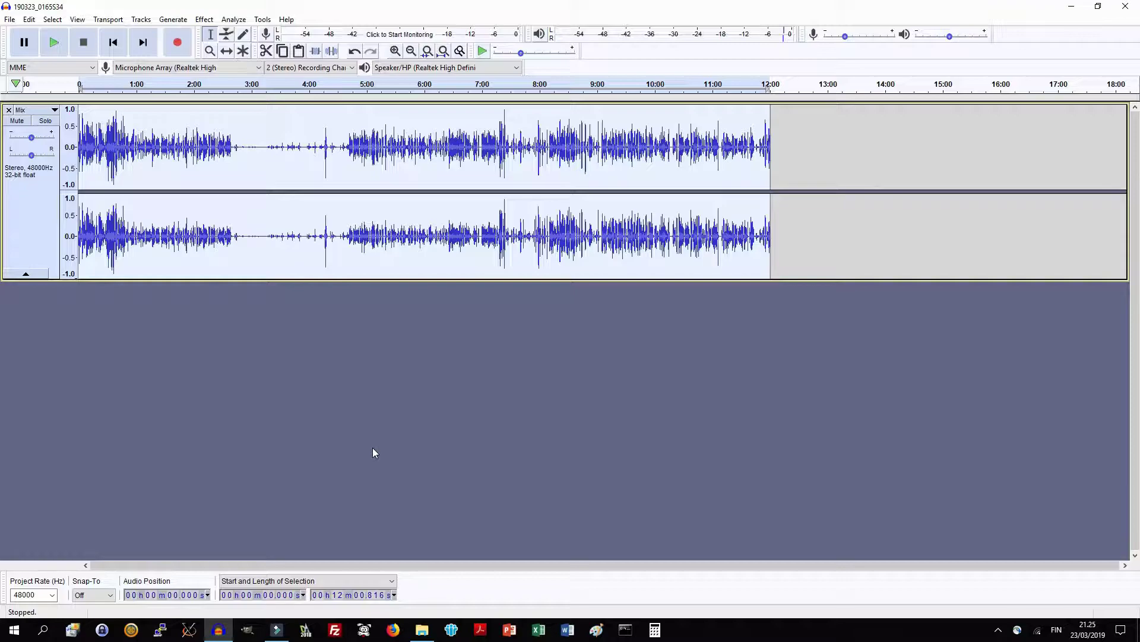
left_click(1127, 9)
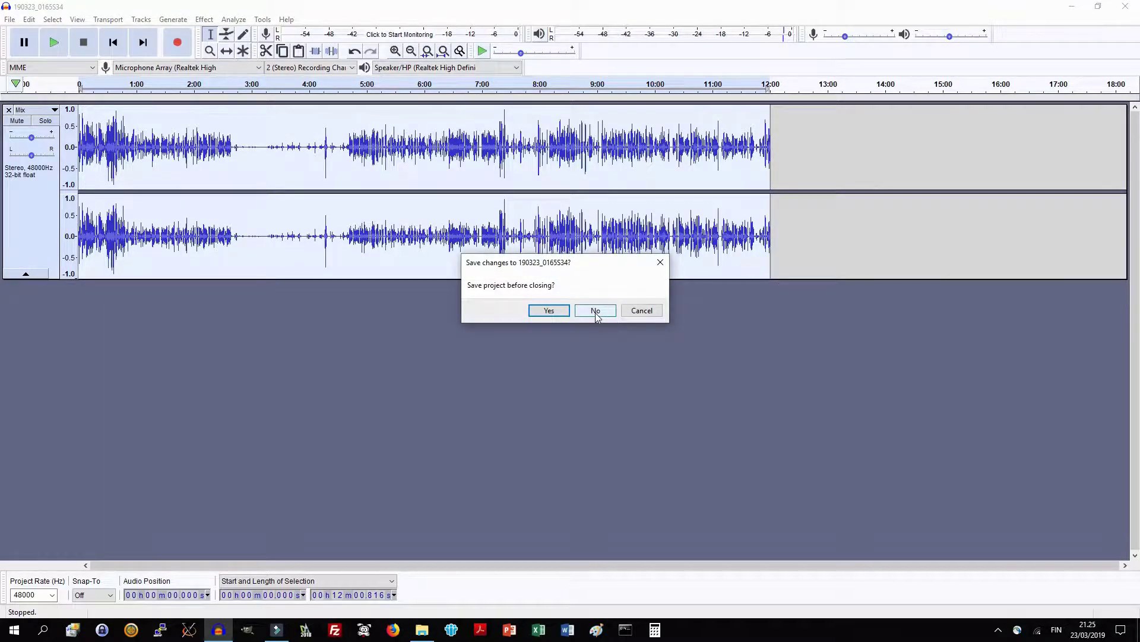
left_click(595, 311)
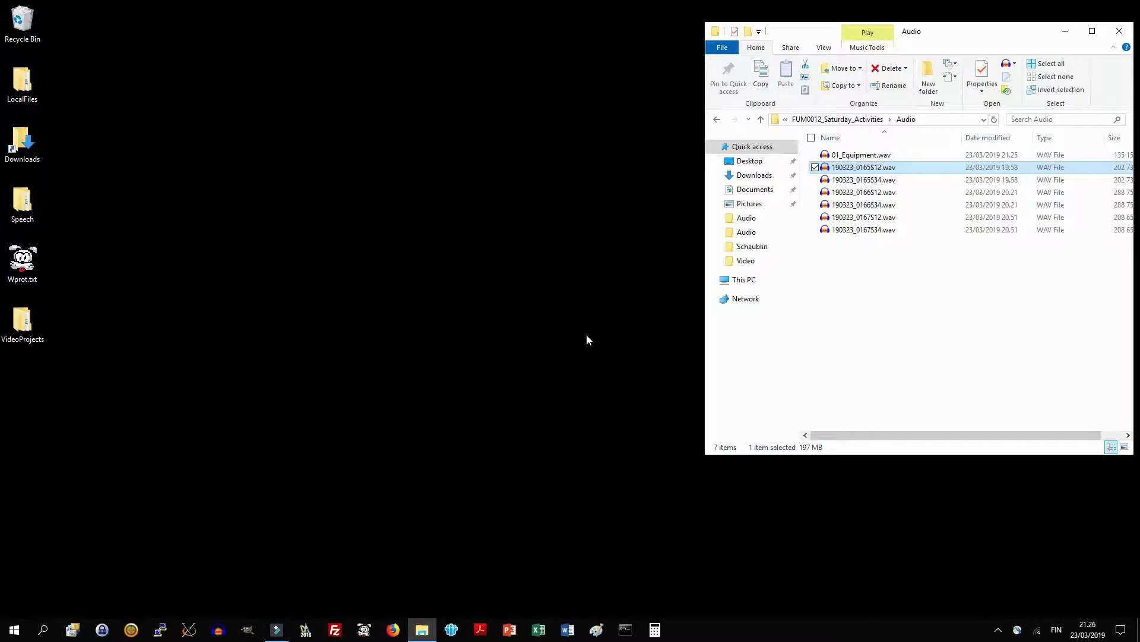
- Delete the source recordings 190323_0165S12.wav and 190323_0165S34.wav from the Audio folder
left_click(856, 180, "ctrl")
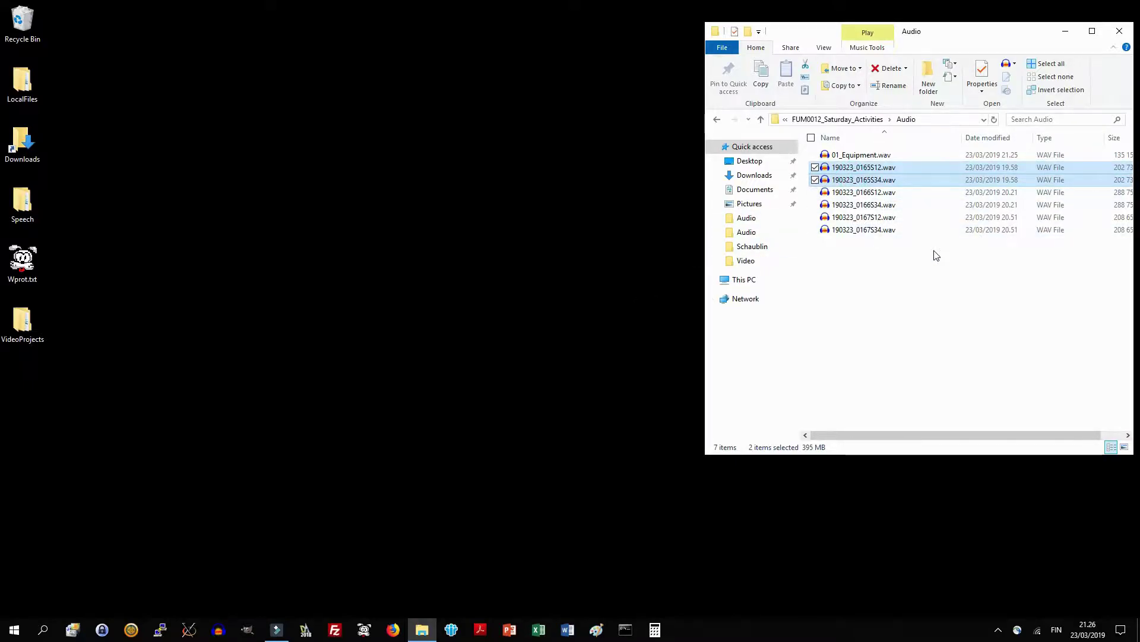
key("Delete")
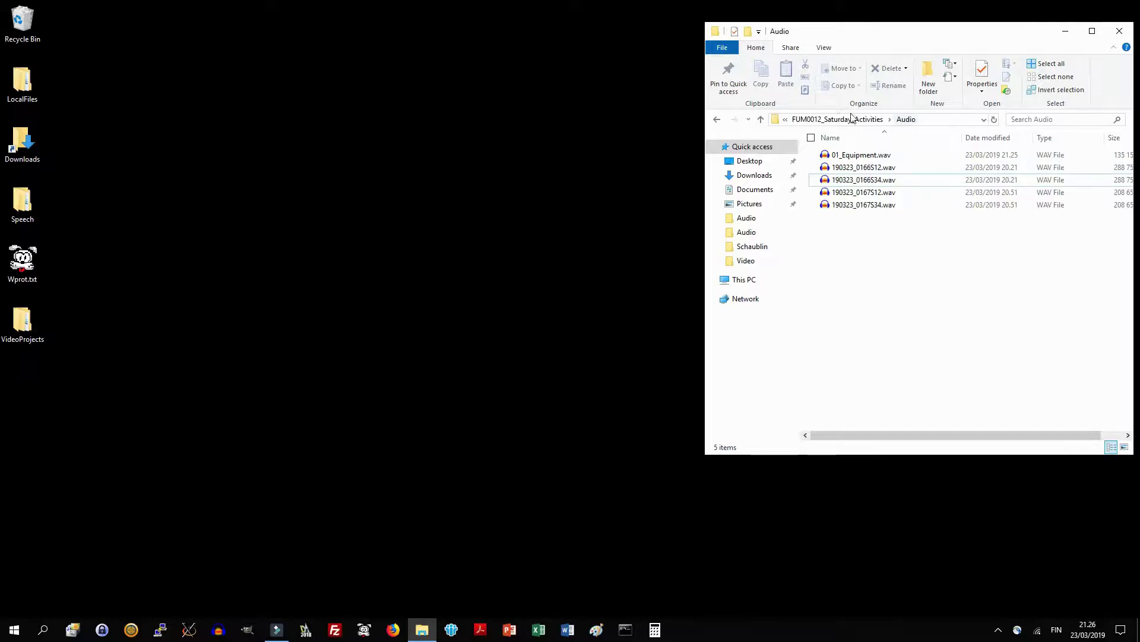
- Open the Audio folder of the FUM0011_Schaublin_Electric_Cabinet project and cut WithNoise.wav
left_click(833, 120)
left_click(831, 119)
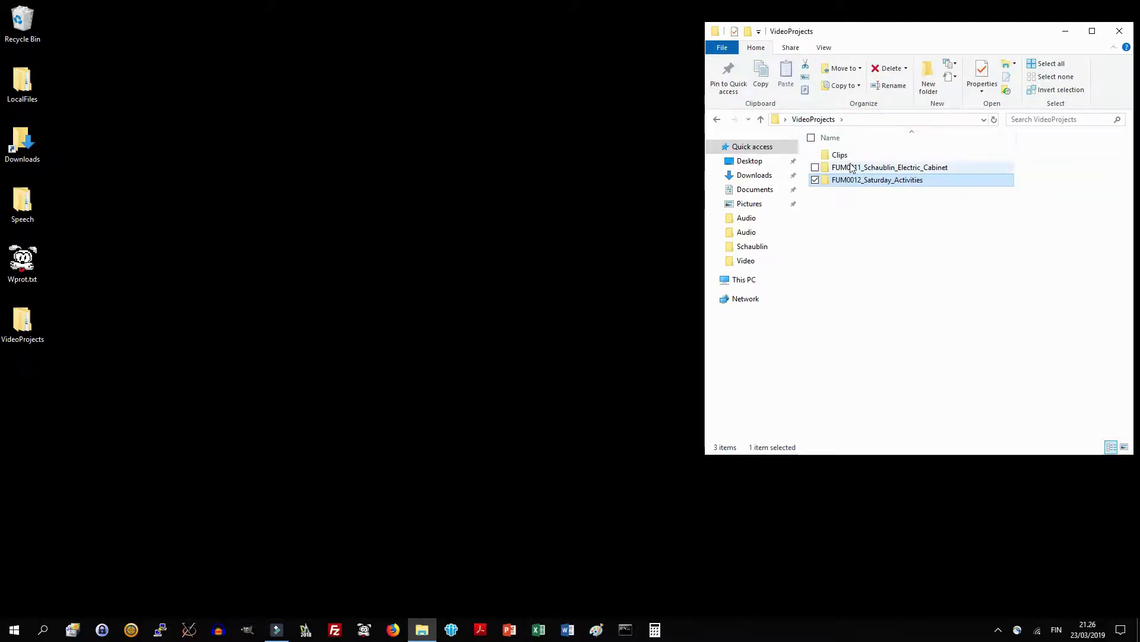
double_click(863, 167)
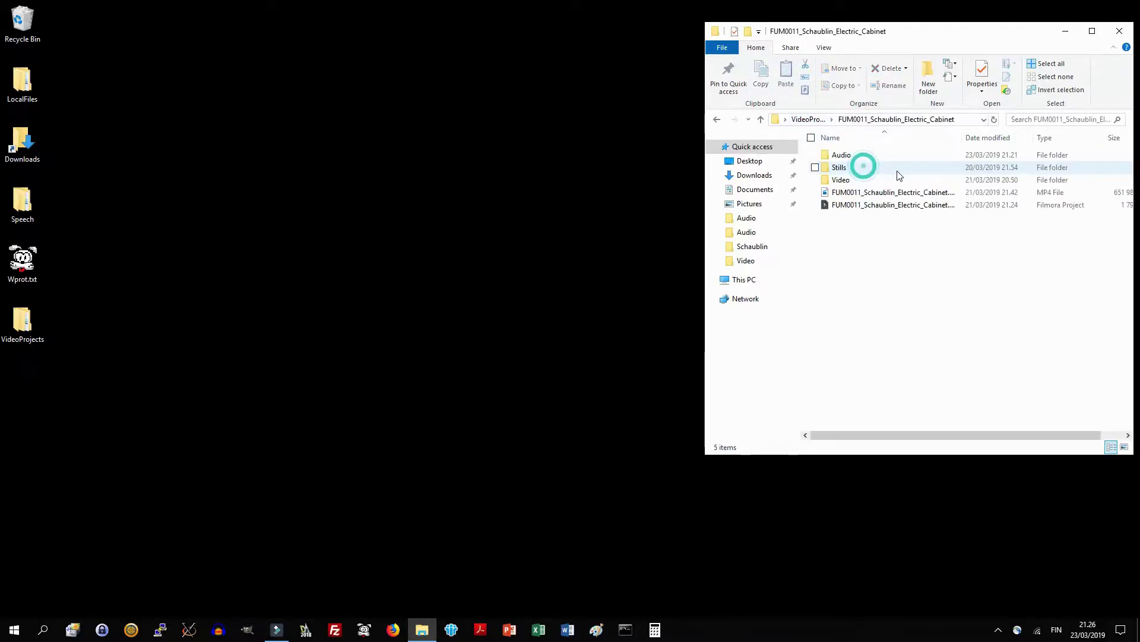
double_click(866, 158)
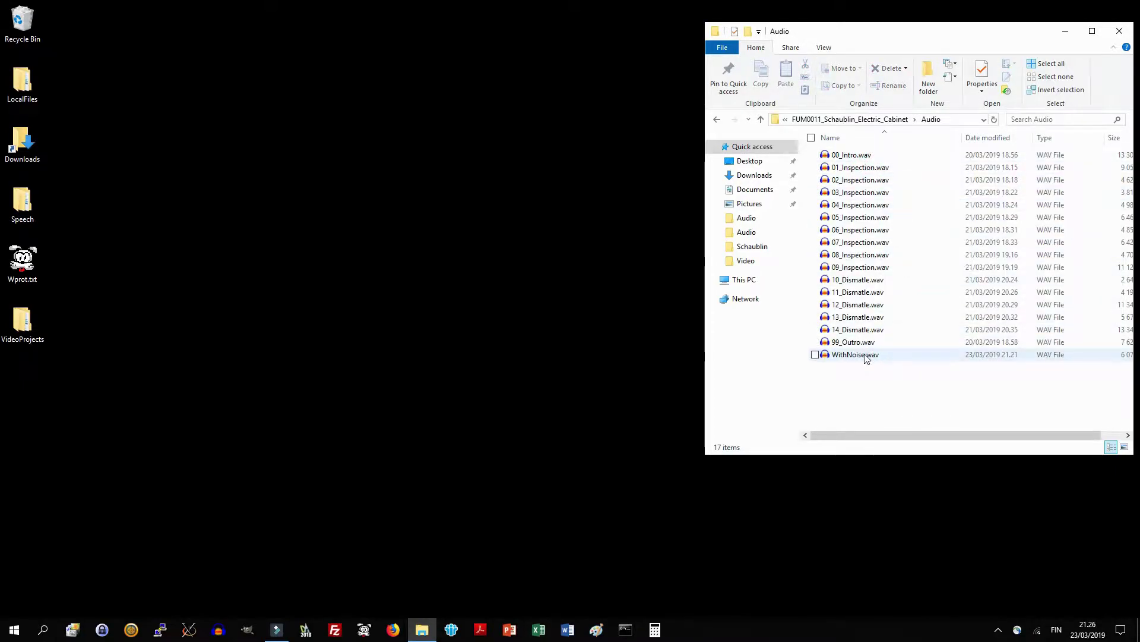
left_click(865, 355)
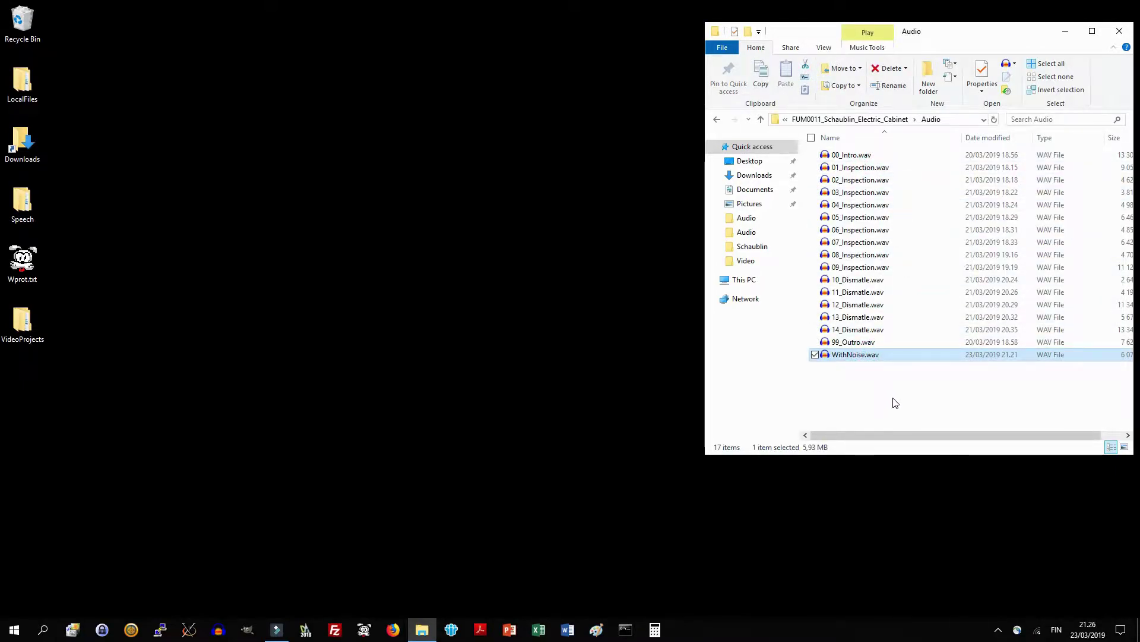
key("ctrl+x")
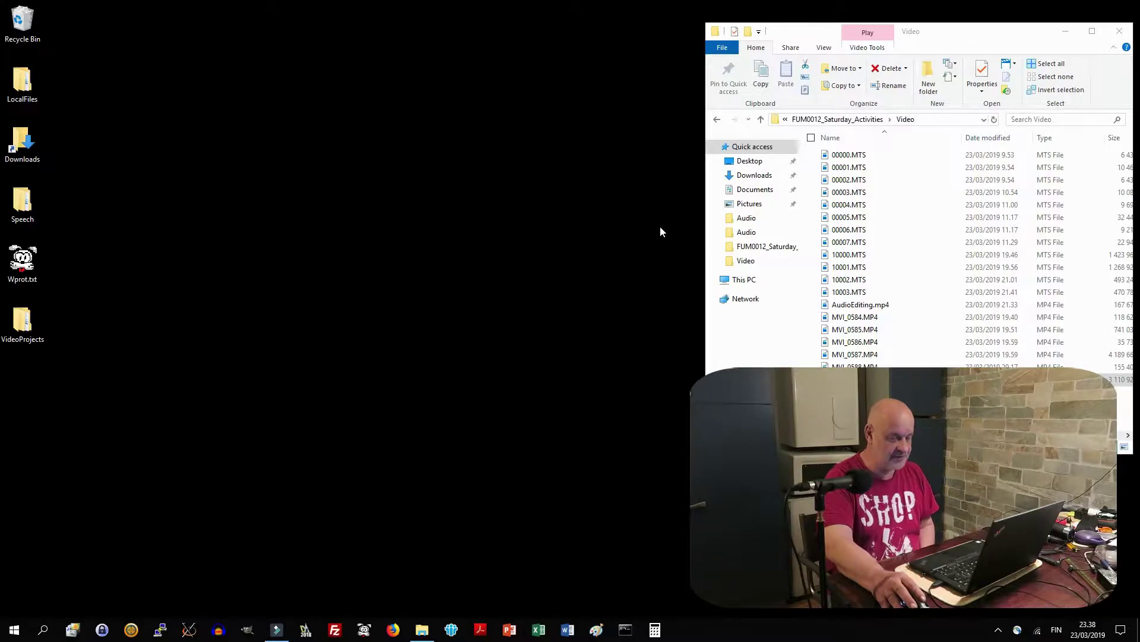
- Switch to Filmora, arrange its window beside the Video folder and import MVI_0584.MP4 into the media library
left_click(277, 629)
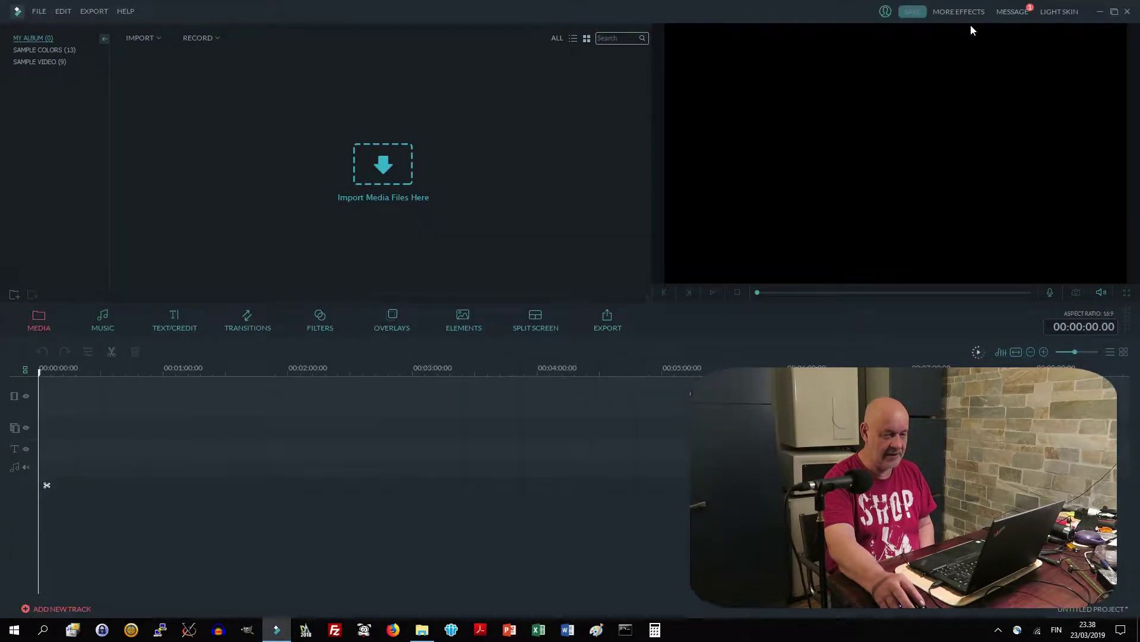
left_click(1116, 12)
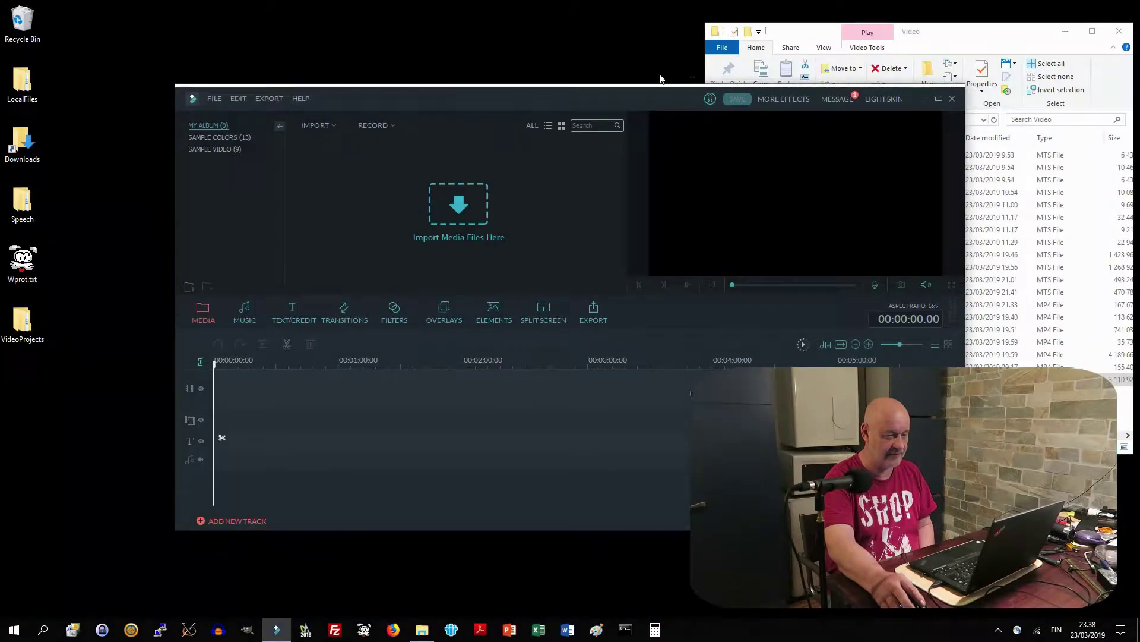
left_click_drag(639, 99, 522, 44)
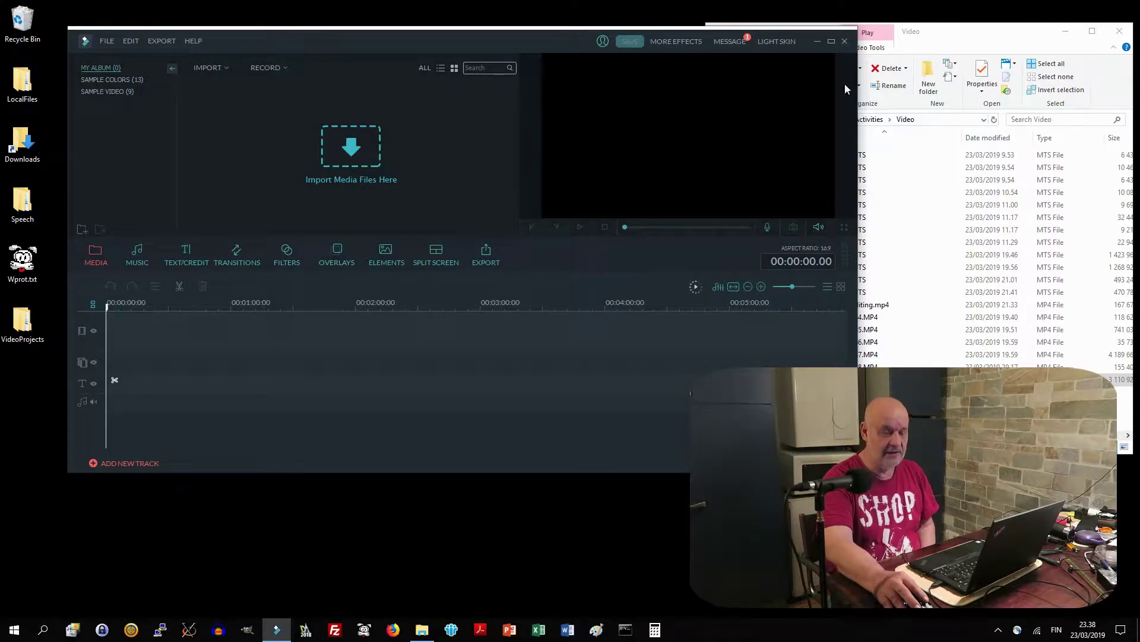
left_click(967, 31)
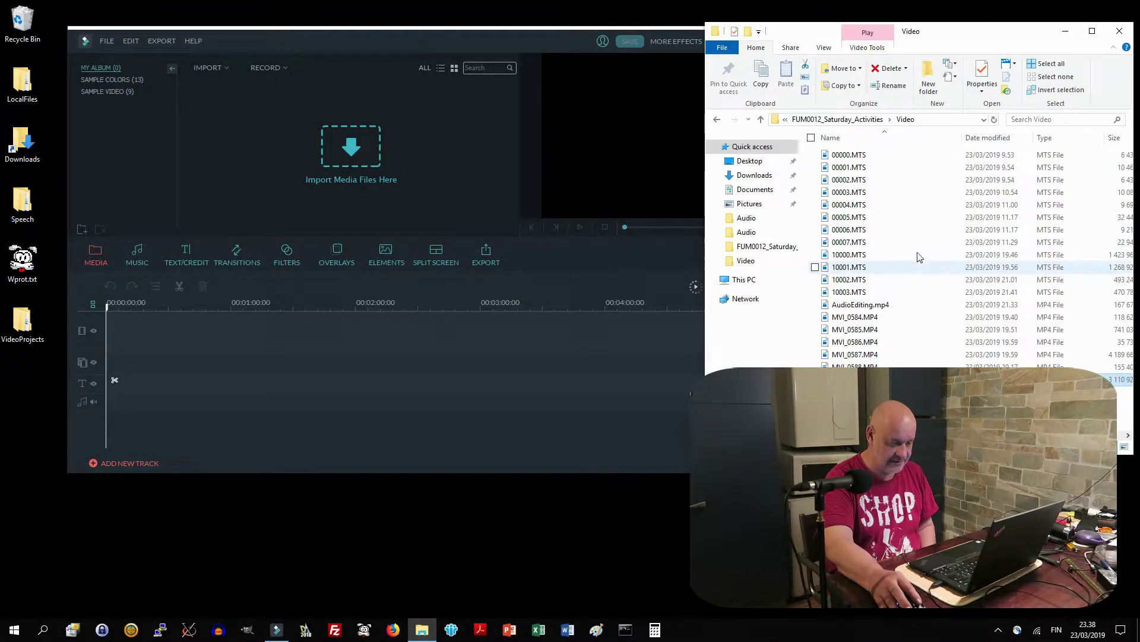
left_click(861, 320)
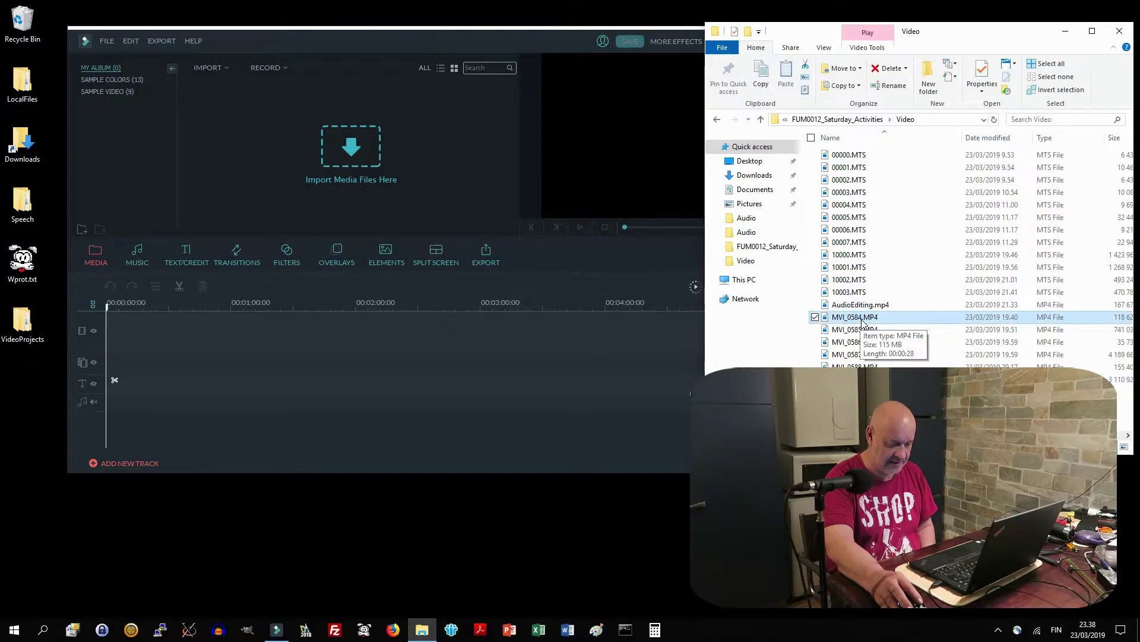
left_click_drag(861, 321, 507, 176)
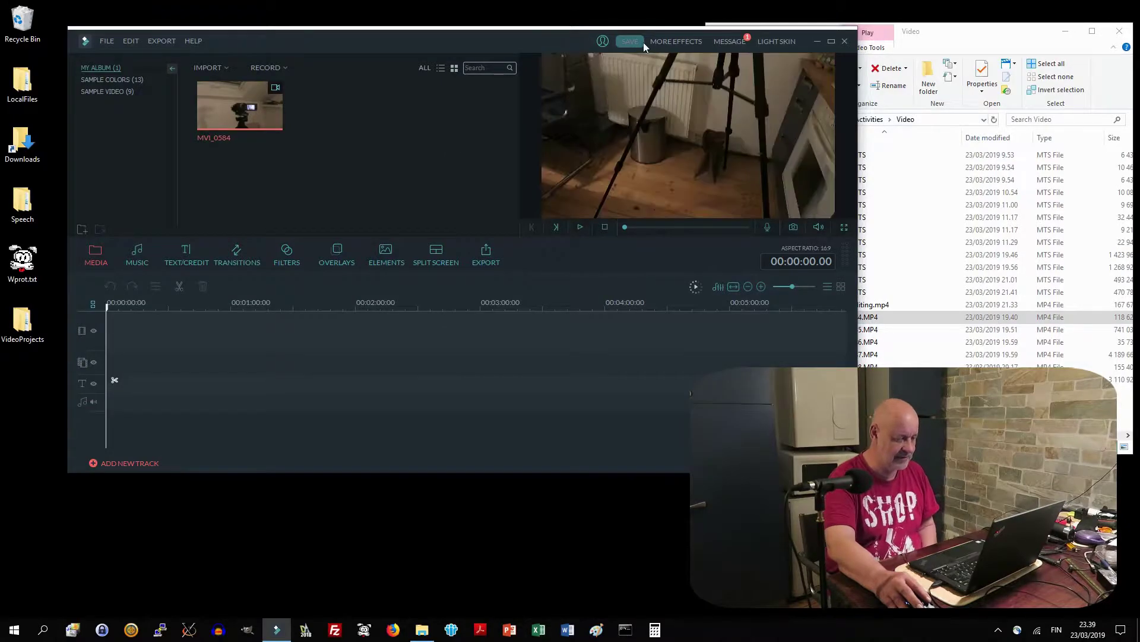
- Maximize the editor window and scrub through the MVI_0584 preview to about 23 seconds to check its content
left_click(831, 41)
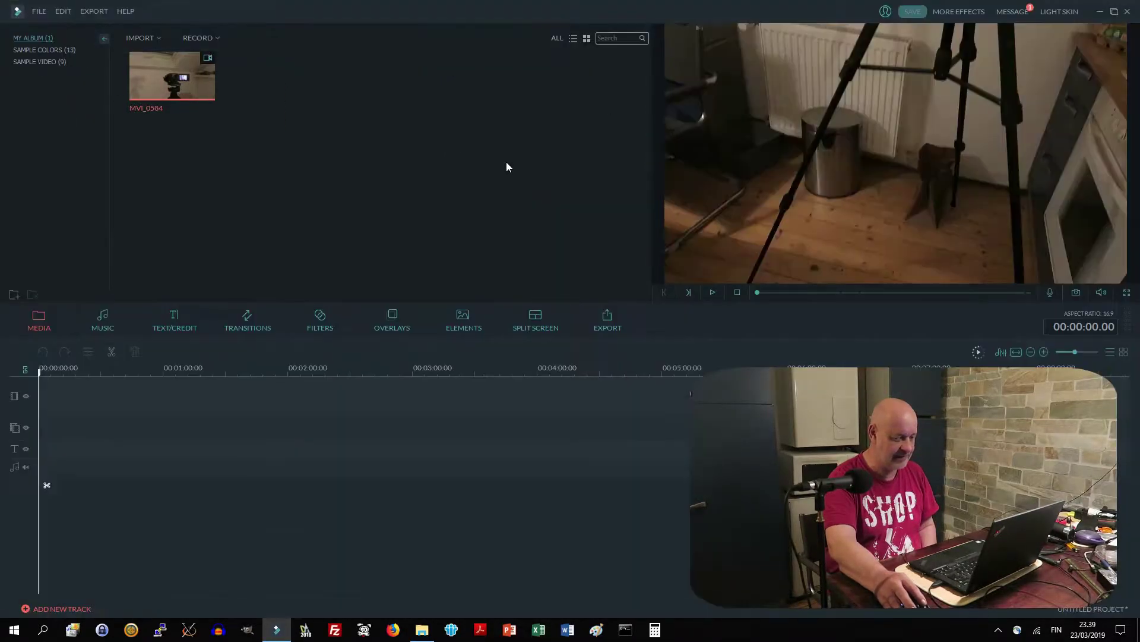
left_click(758, 295)
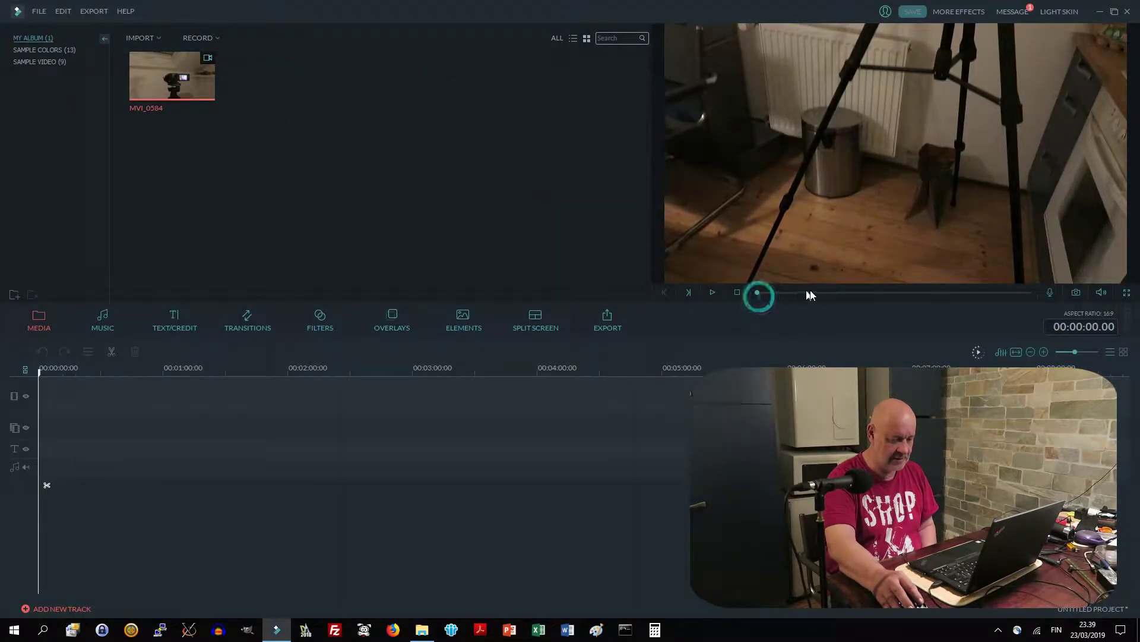
left_click_drag(893, 293, 982, 297)
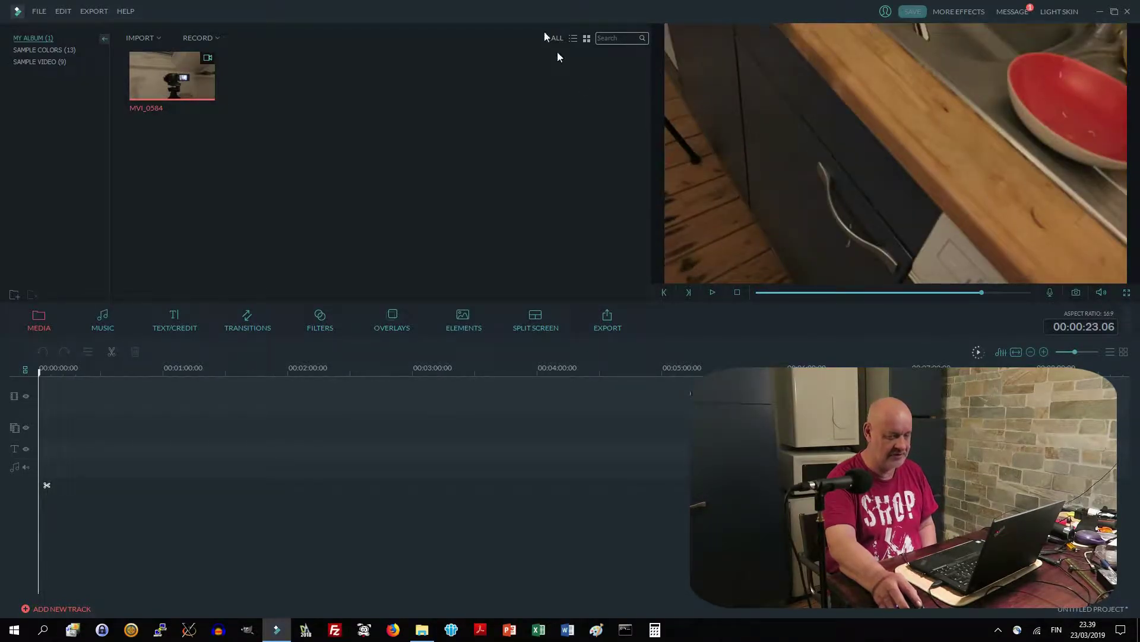
- Restore the smaller editor window and remove MVI_0584 from the media library
left_click(1115, 11)
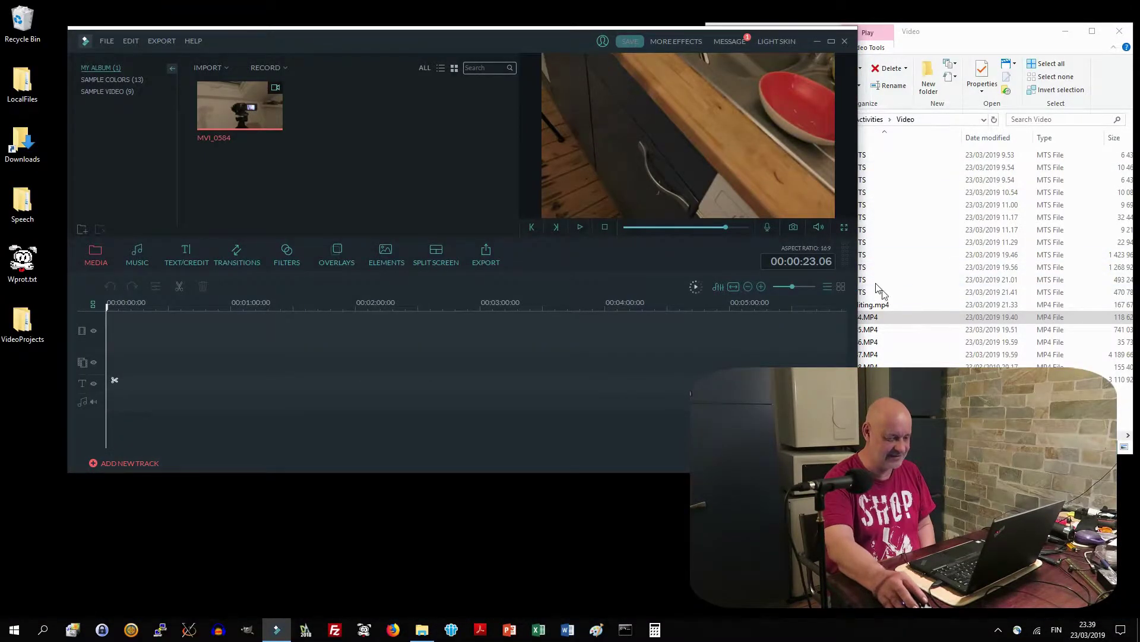
left_click(433, 173)
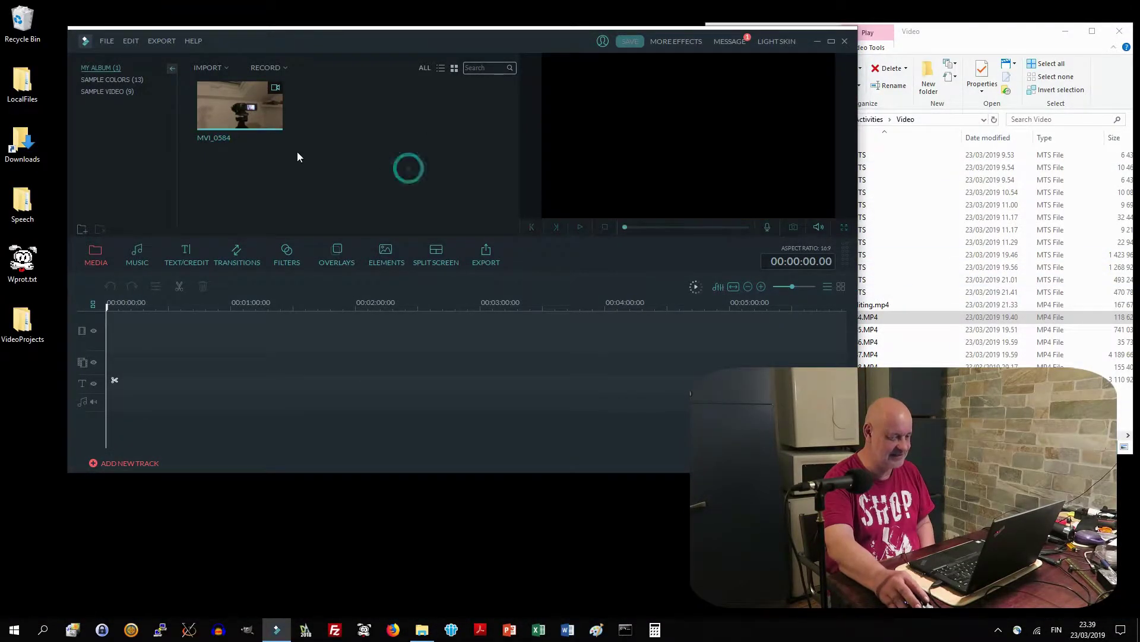
left_click(273, 122)
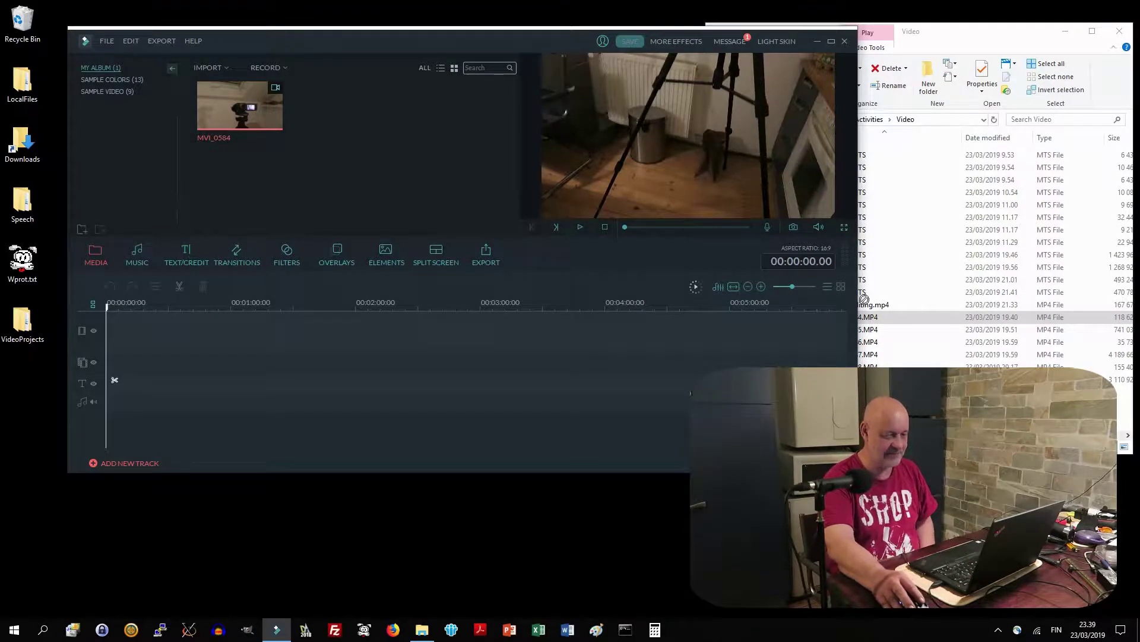
left_click_drag(864, 299, 408, 154)
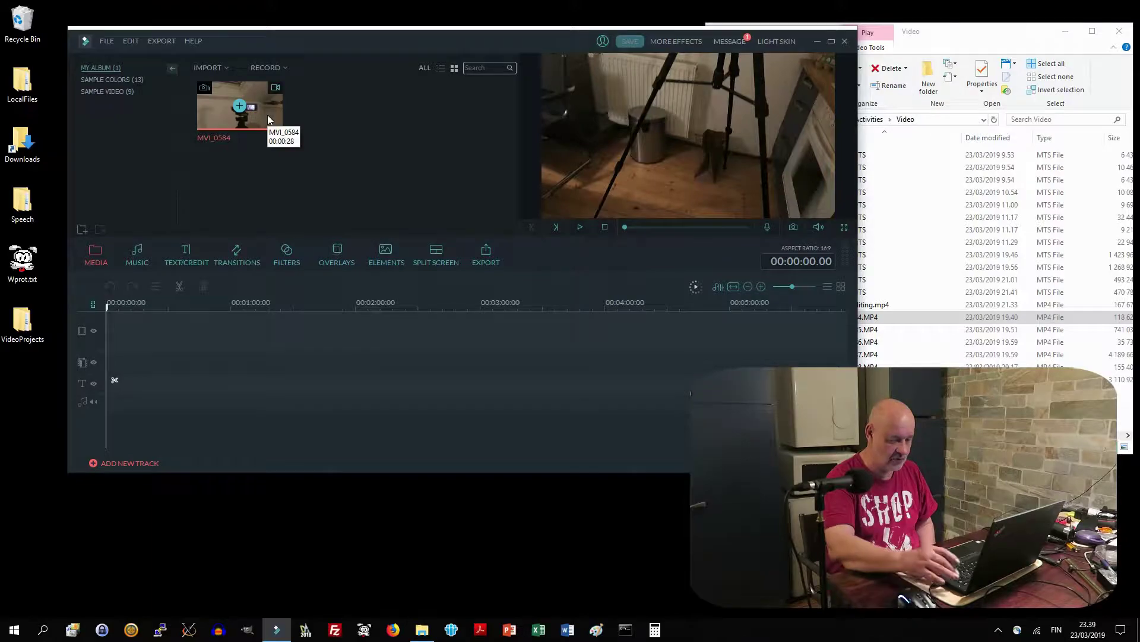
key("Delete")
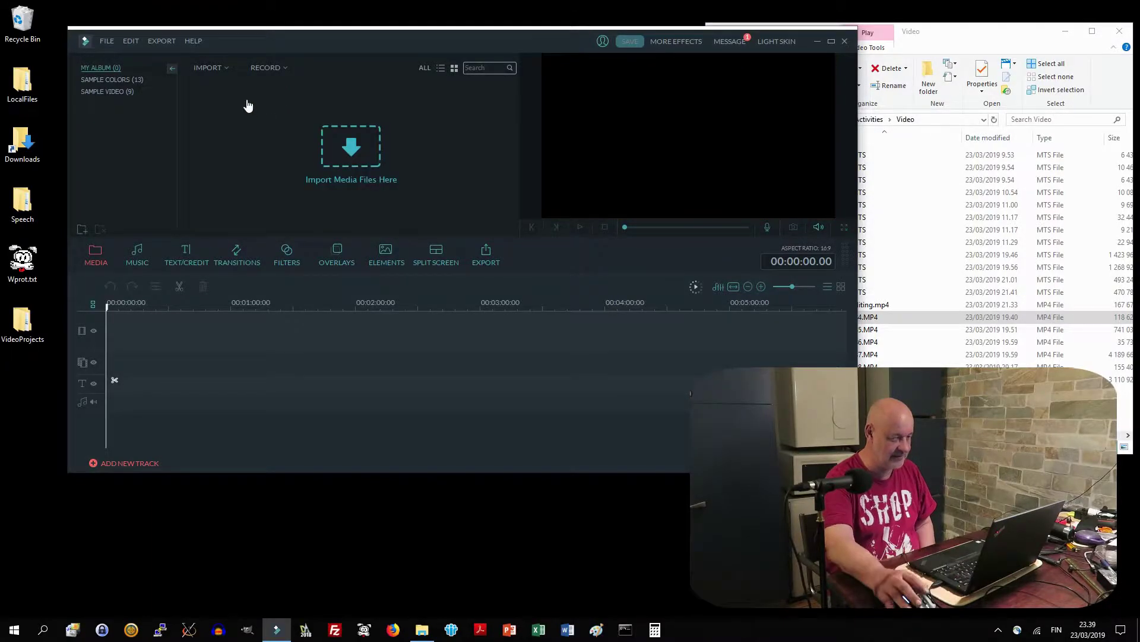
- Import MVI_0585.MP4 from the Video folder into the media library
left_click(969, 23)
left_click(864, 331)
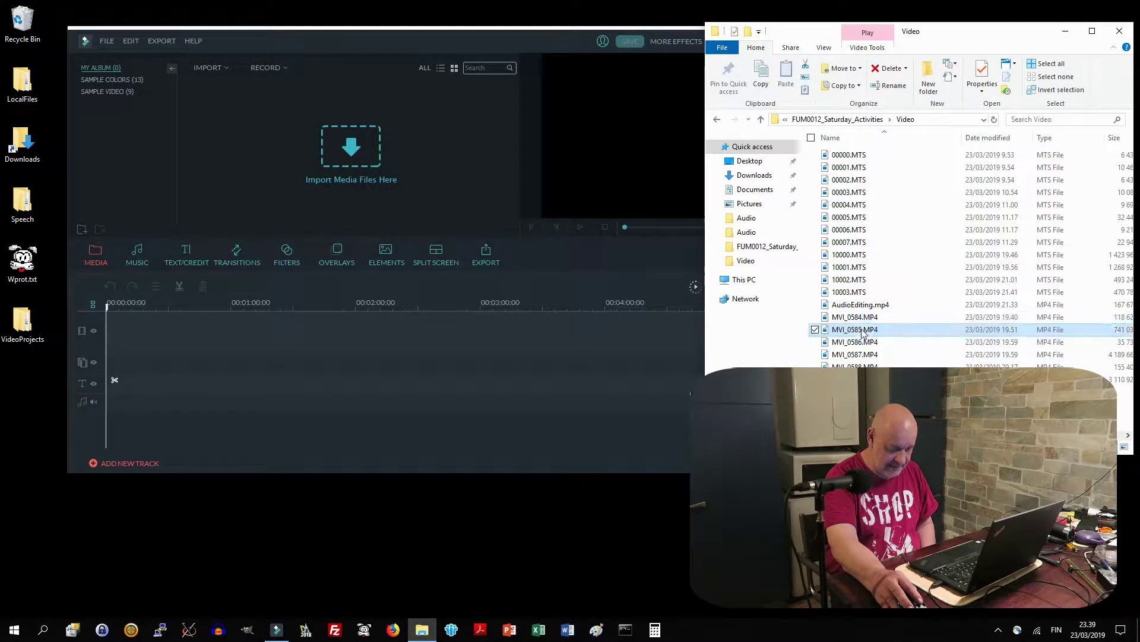
left_click_drag(865, 332, 451, 155)
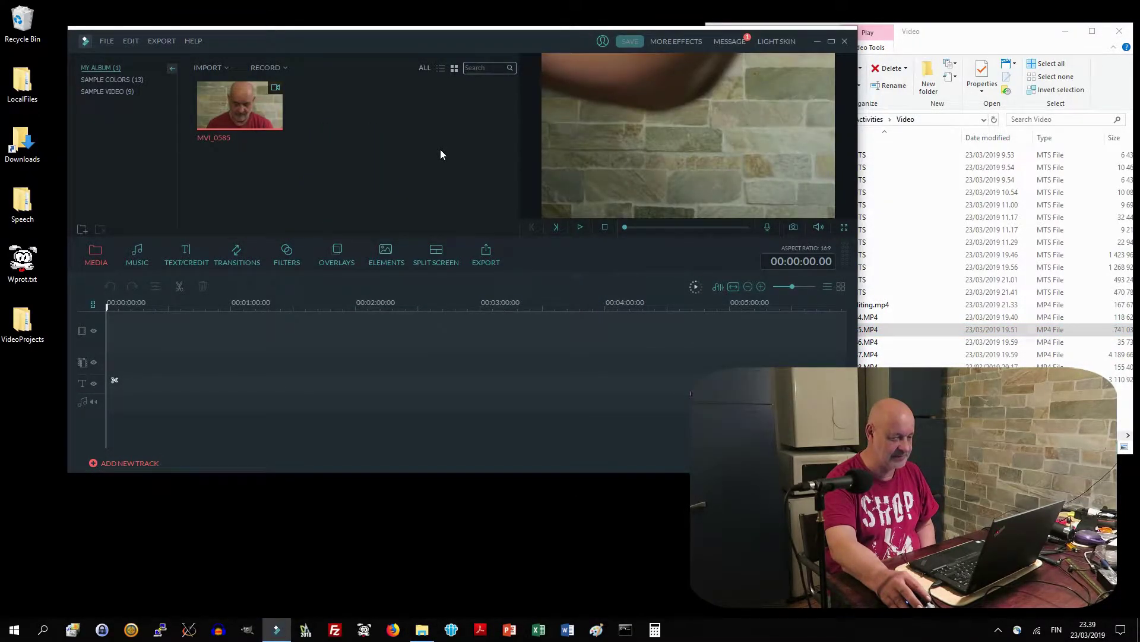
- Maximize the editor window and play the MVI_0585 preview from about 10 seconds, pausing it after a few seconds
left_click(835, 44)
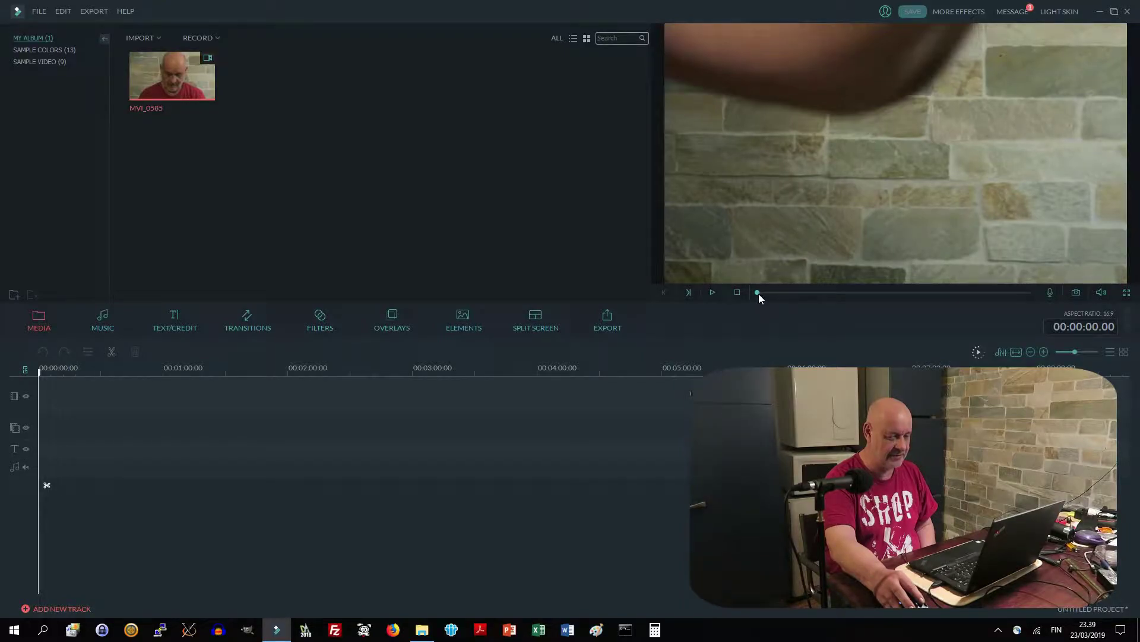
mouse_move(758, 293)
left_mouse_down()
mouse_move(799, 293)
mouse_move(775, 294)
left_mouse_up()
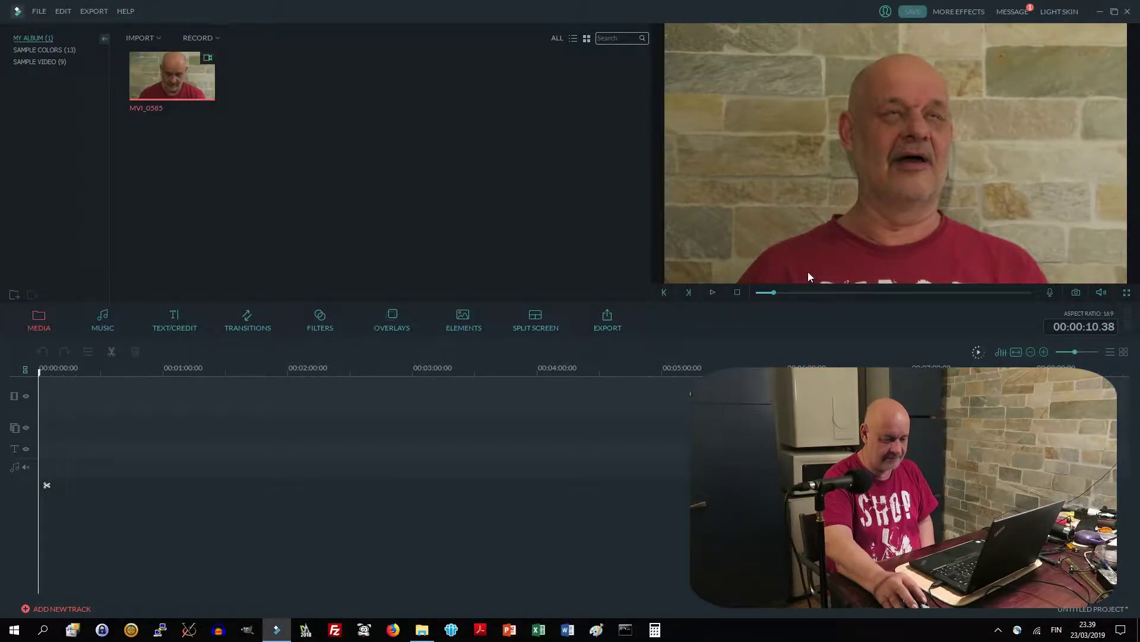
left_click(713, 293)
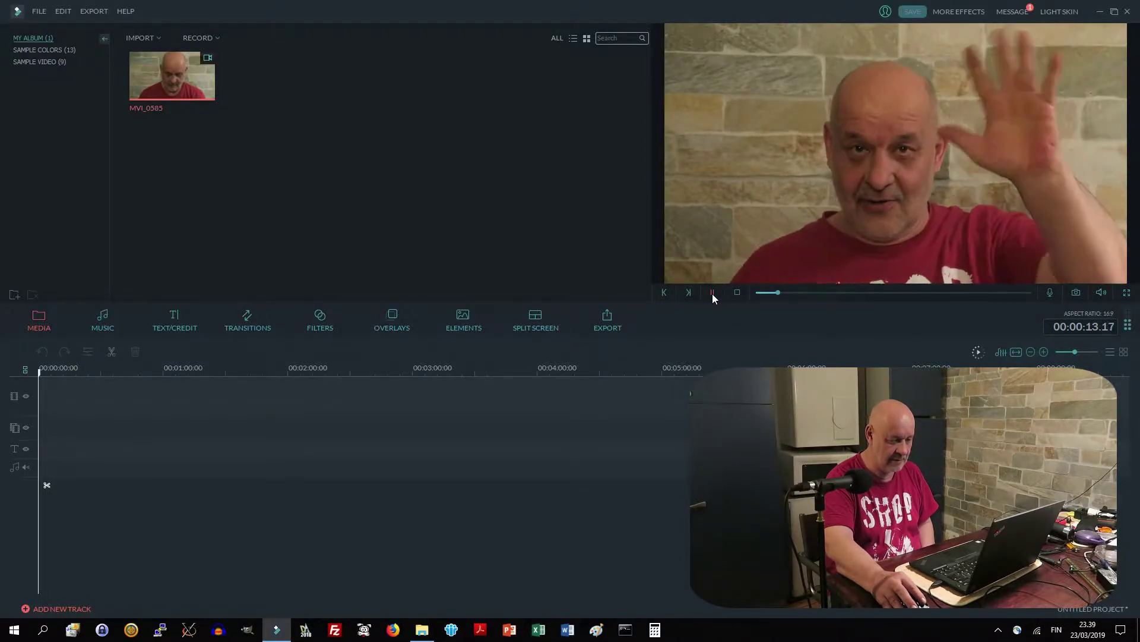
left_click(713, 293)
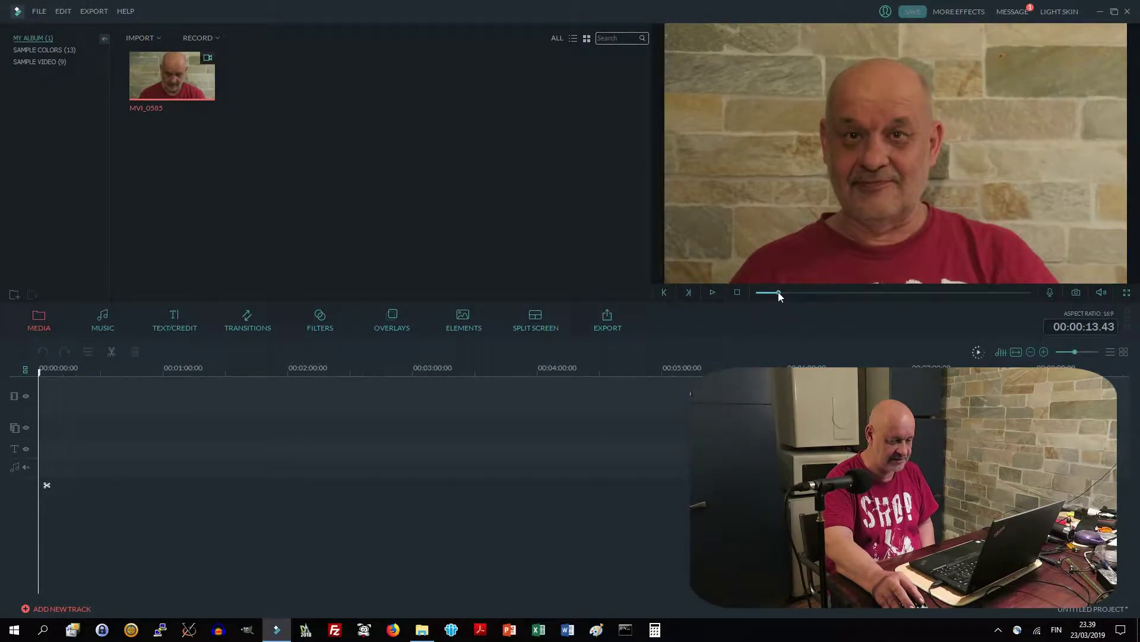
- Move the MVI_0585 preview back to about 10 seconds and advance it frame by frame to 00:00:10.28
left_click_drag(779, 292, 772, 293)
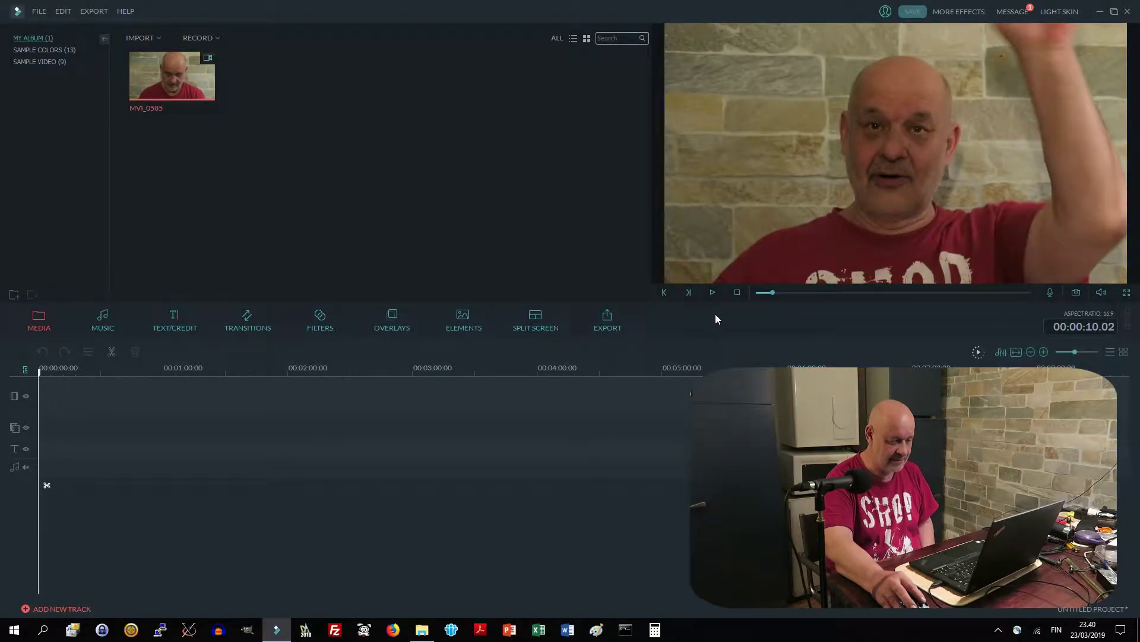
key("Right")
key("Right")
key("Right")
key("Right")
key("Right")
key("Right")
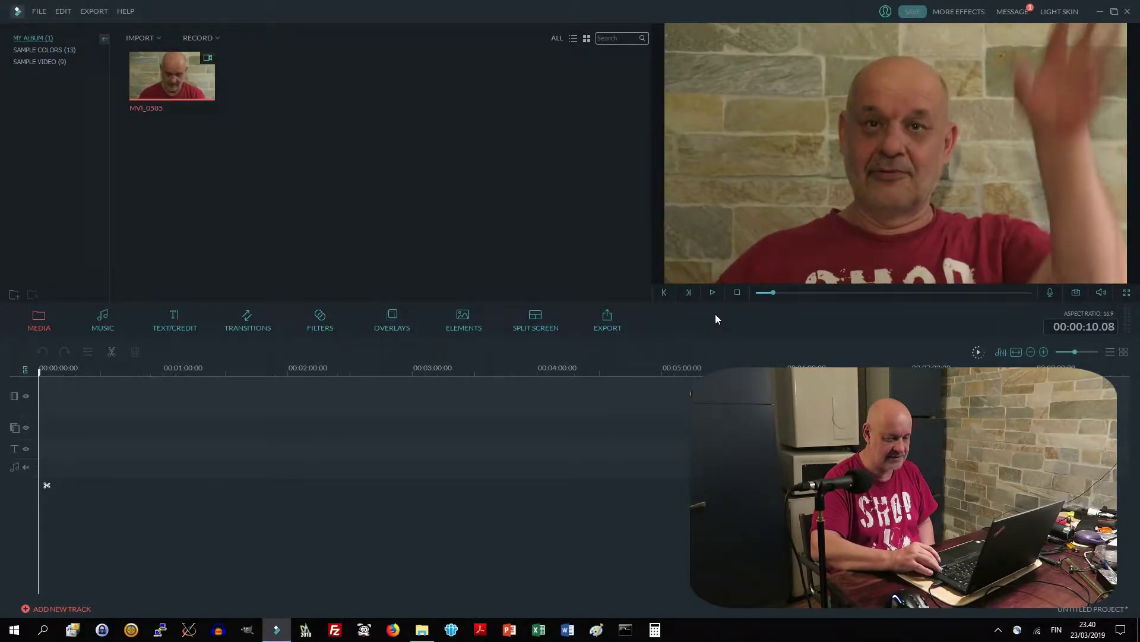
key("Right")
key("Right")
key("Right")
key("Right")
key("Right")
key("Right")
key("Right")
key("Right")
key("Right")
key("Right")
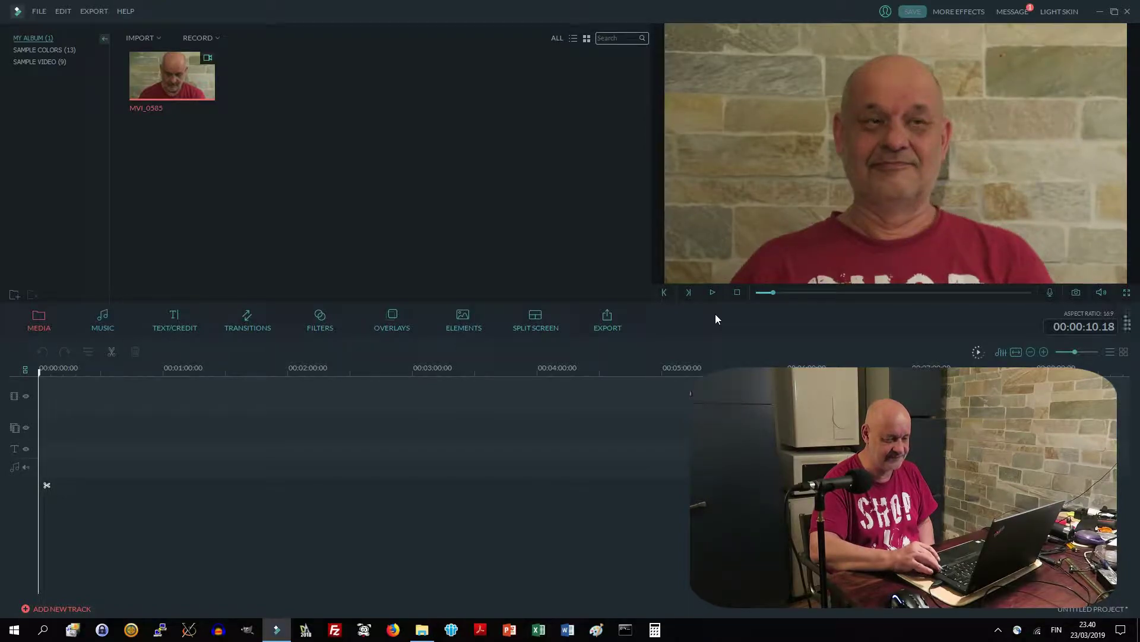
key("Right")
key("Right")
key("Right")
key("Right")
key("Right")
key("Right")
key("Right")
key("Right")
key("Right")
key("Right")
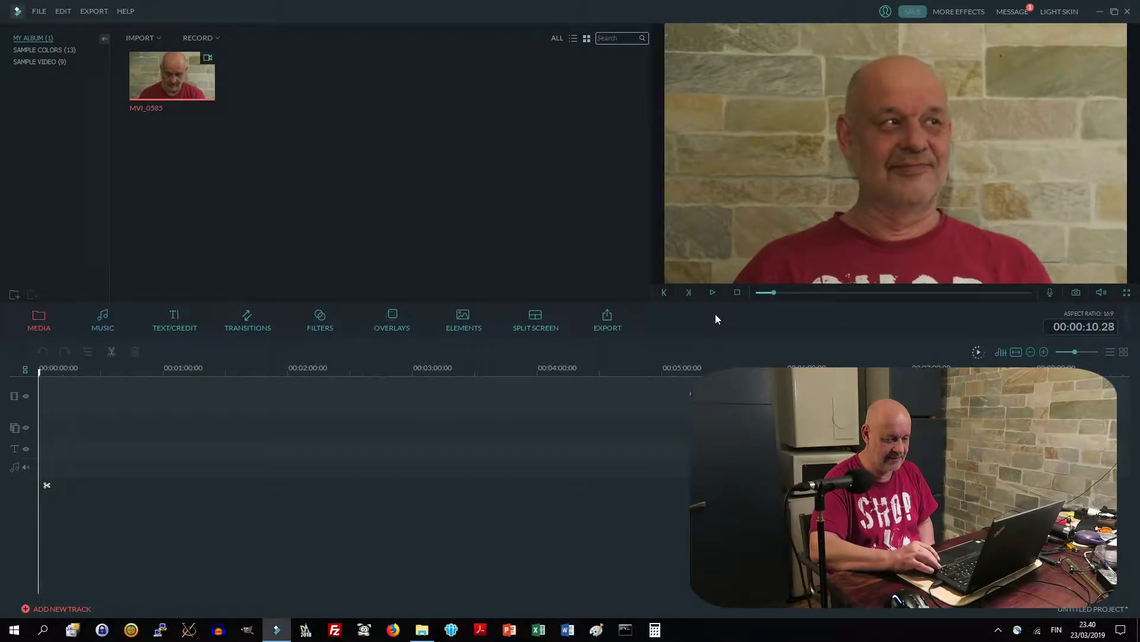
- Advance the MVI_0585 preview frame by frame to 00:00:11.45, examining the pose and facial expression in each frame
key("Right")
key("Right")
key("Right")
key("Right")
key("Right")
key("Right")
key("Right")
key("Right")
key("Right")
key("Right")
key("Right")
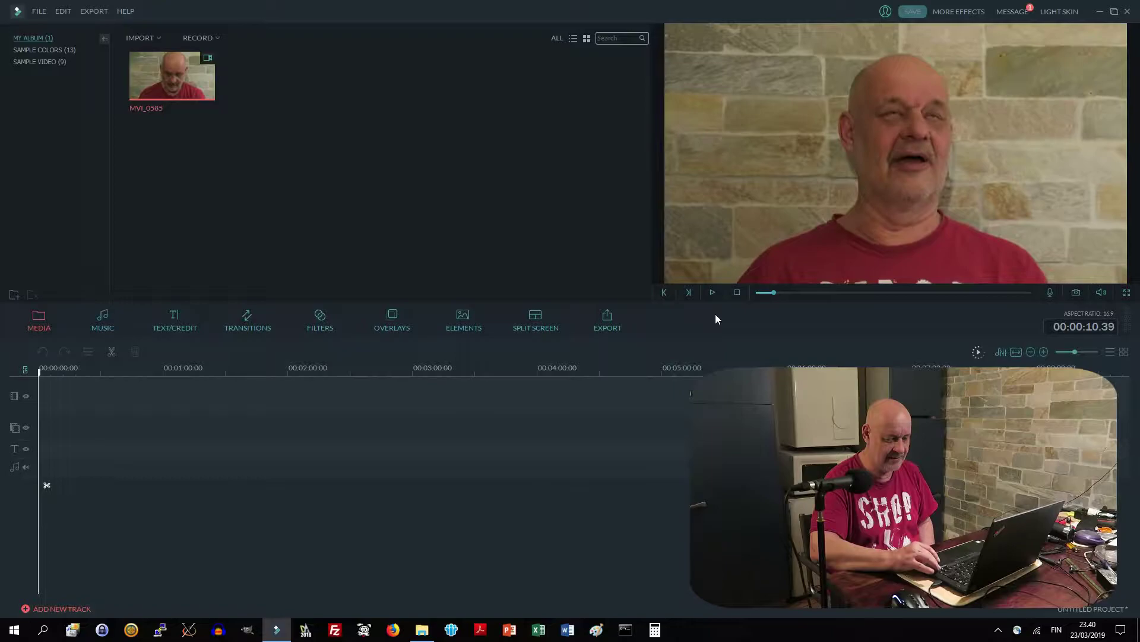
key("Right")
key("Right")
key("Right")
key("Right")
key("Right")
key("Right")
key("Right")
key("Right")
key("Right")
key("Right")
key("Right")
key("Right")
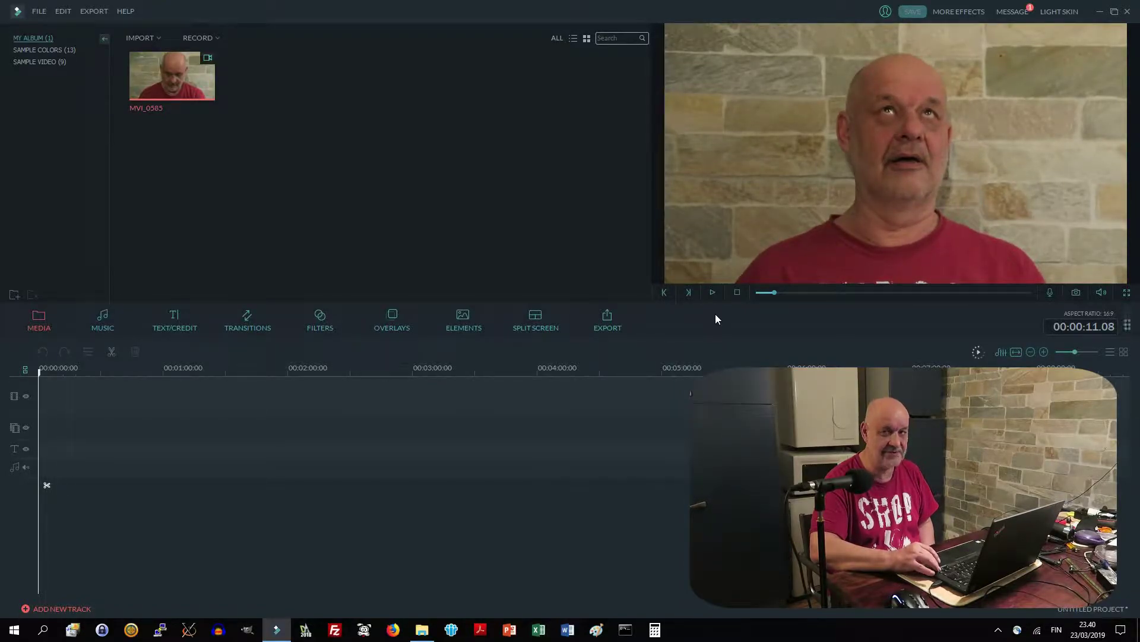
key("Right")
key("Right")
key("Right")
key("Right")
key("Right")
key("Right")
key("Right")
key("Right")
key("Right")
key("Right")
key("Right")
key("Right")
key("Right")
key("Right")
key("Right")
key("Right")
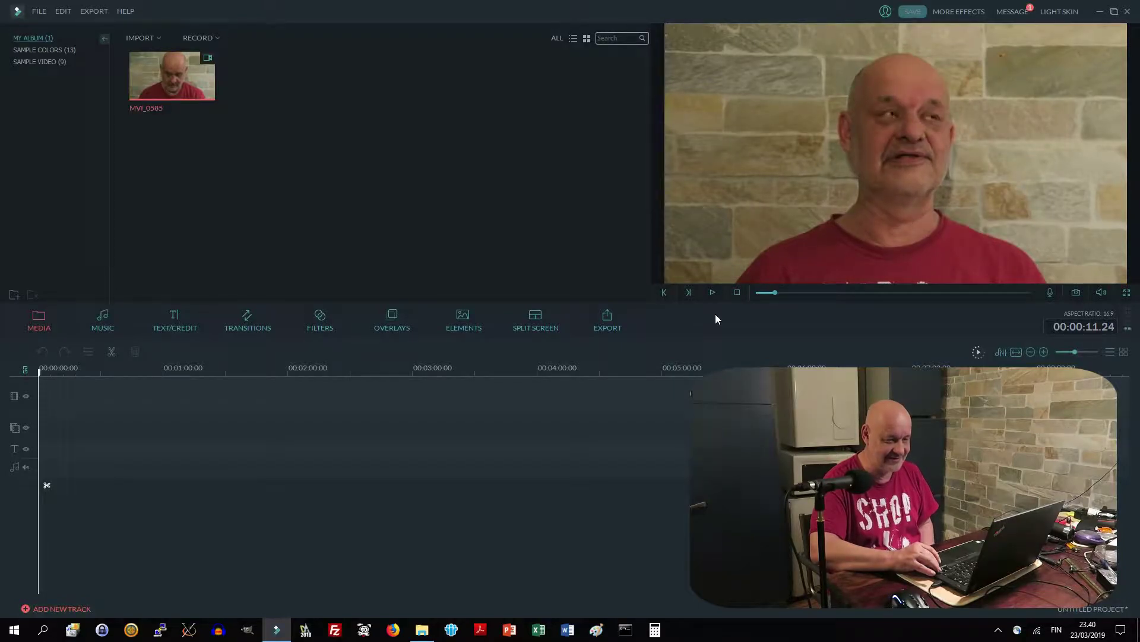
key("Right")
key("Right")
key("Right")
key("Right")
key("Right")
key("Right")
key("Right")
key("Right")
key("Right")
key("Right")
key("Right")
key("Right")
key("Right")
key("Right")
key("Right")
key("Right")
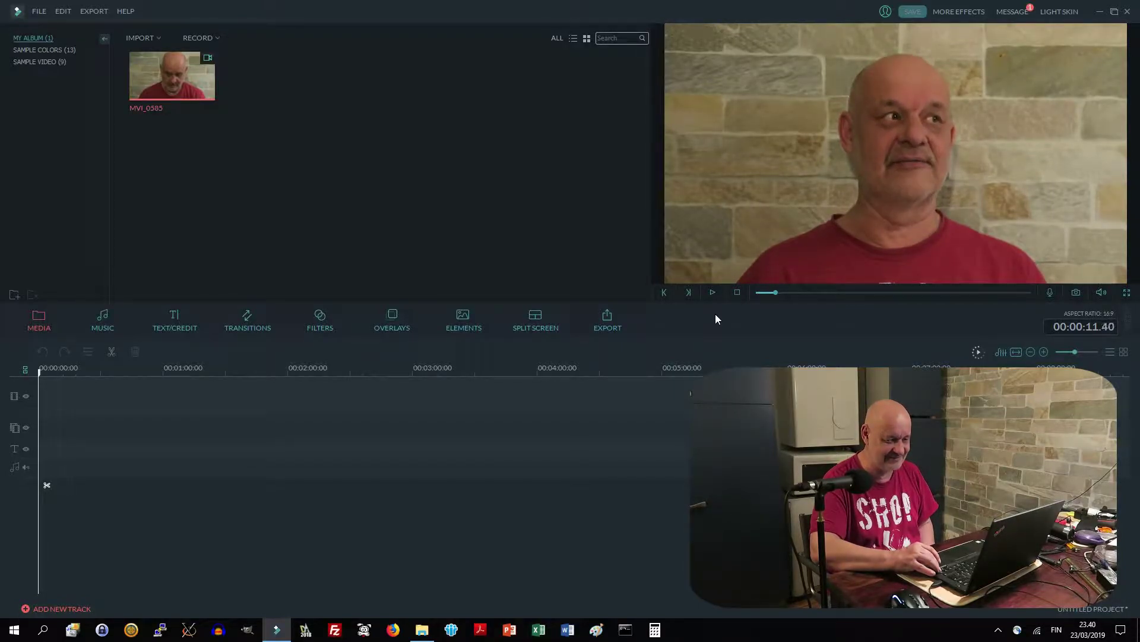
key("Right")
key("Right")
key("Right")
key("Right")
key("Right")
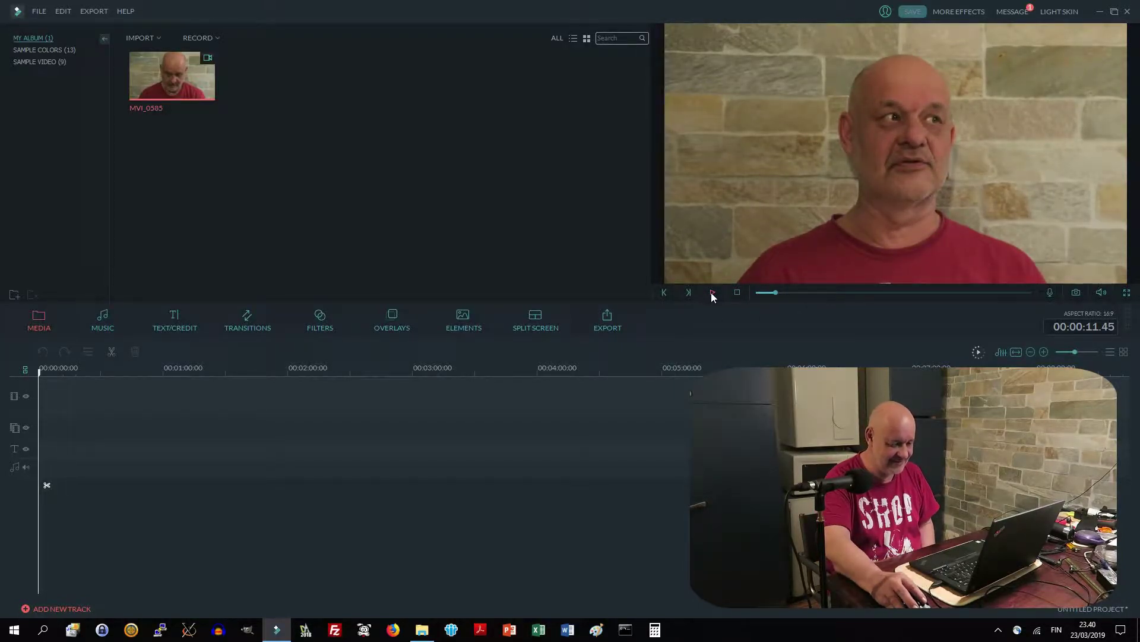
- Play the MVI_0585 preview briefly, pause it, and go back frame by frame to about 00:00:12.05 to examine the moment before the hand gesture
left_click(714, 294)
left_click(714, 294)
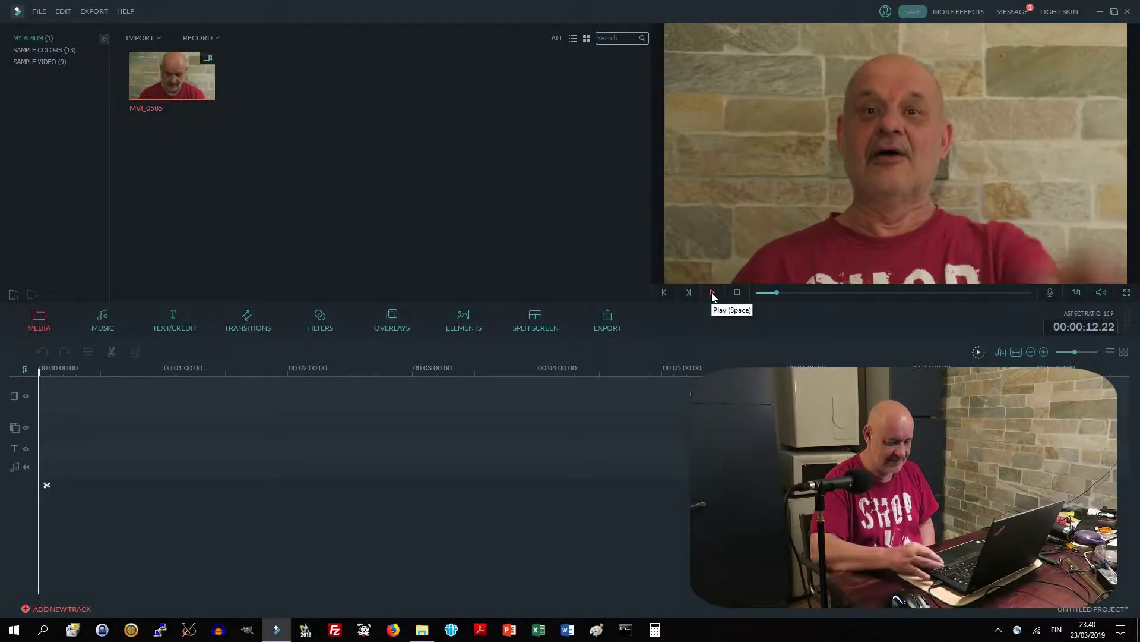
key("Left")
key("Left")
key("Left")
key("Left")
key("Left")
key("Left")
key("Left")
key("Left")
key("Left")
key("Left")
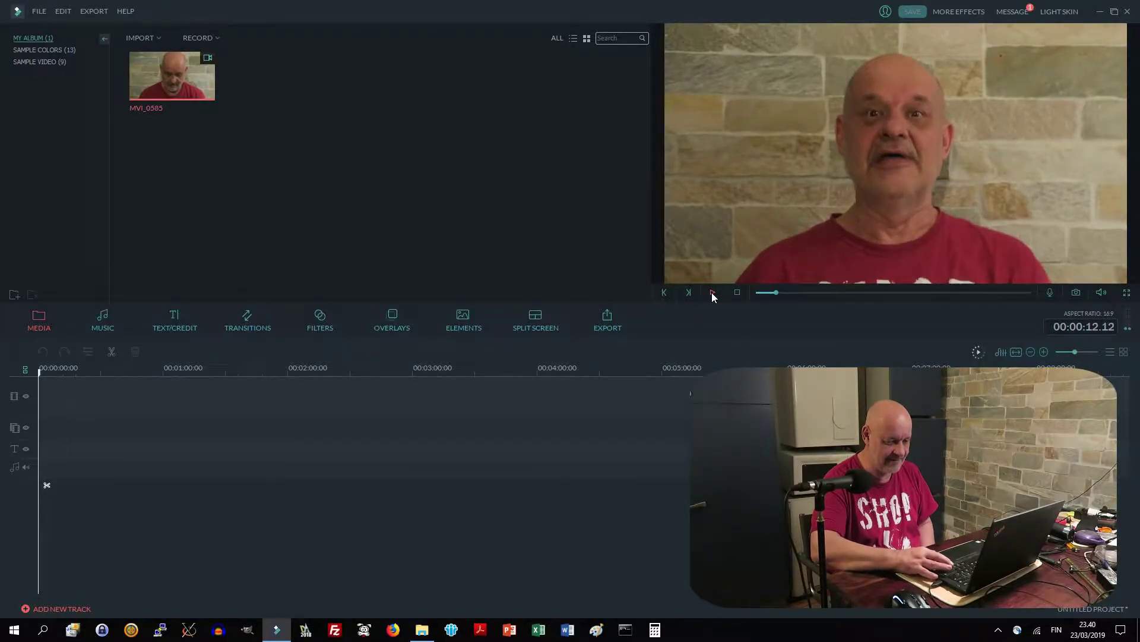
key("Left")
key("Left")
key("Left")
key("Left")
key("Left")
key("Left")
key("Left")
key("Left")
key("Left")
key("Left")
key("Left")
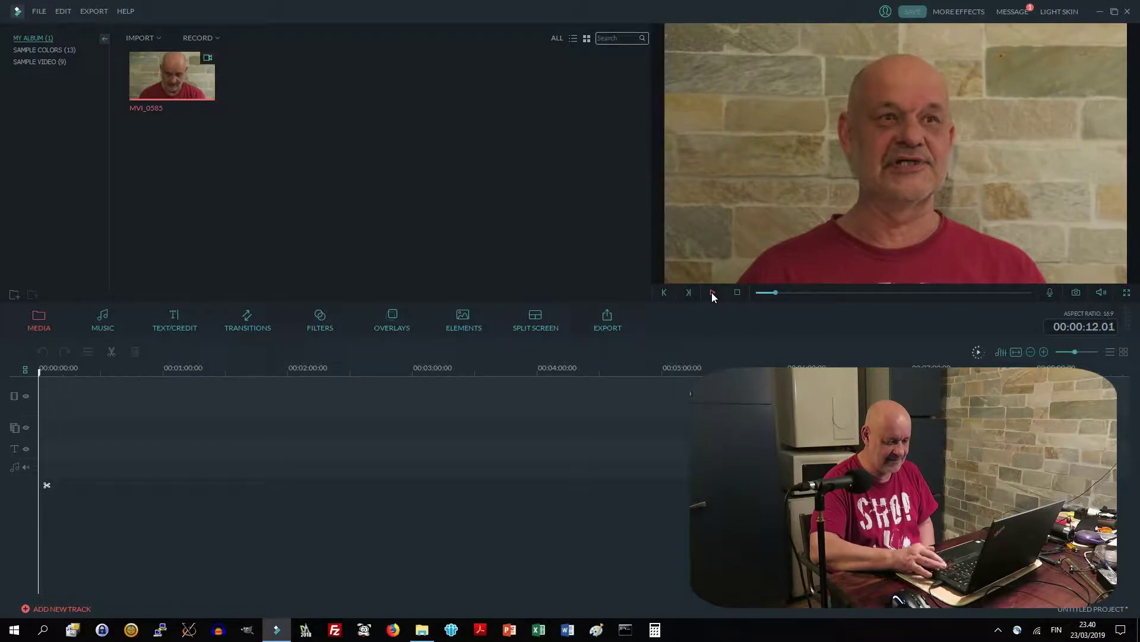
key("Right")
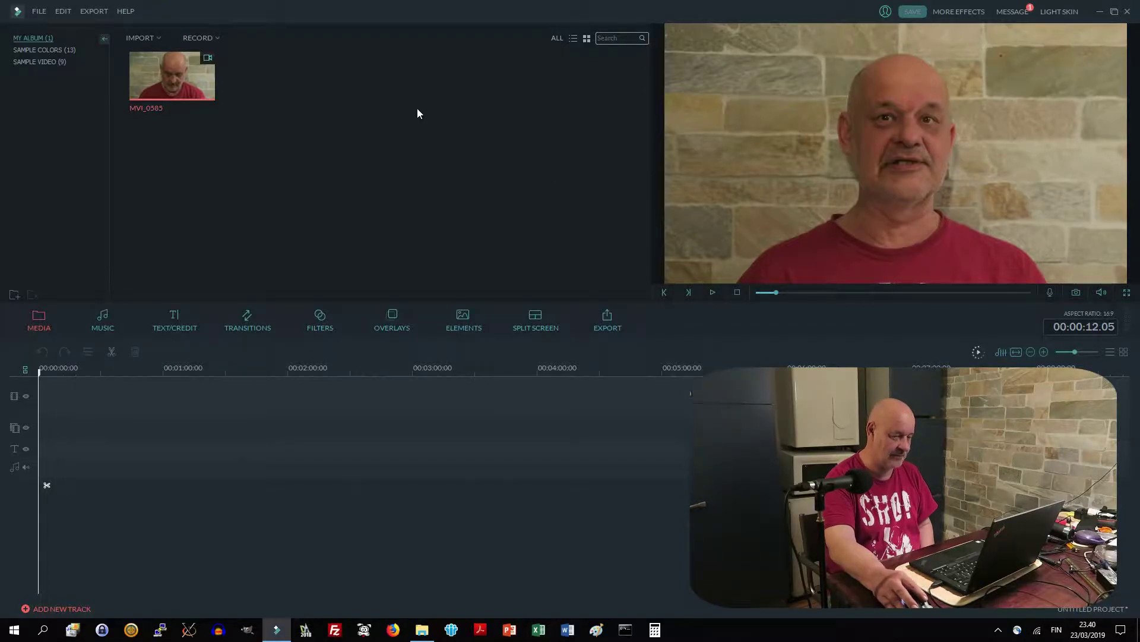
- Place MVI_0585 at the start of the video track and play it from 00:00:07.17, pausing at 00:00:12.24
left_click_drag(197, 66, 71, 395)
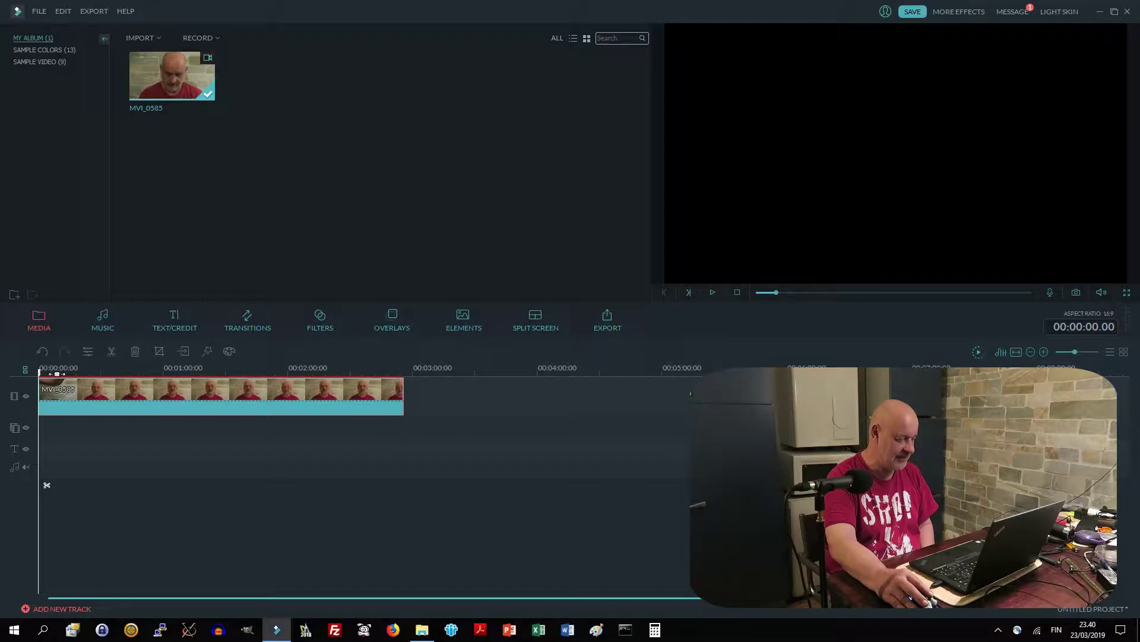
left_click(54, 371)
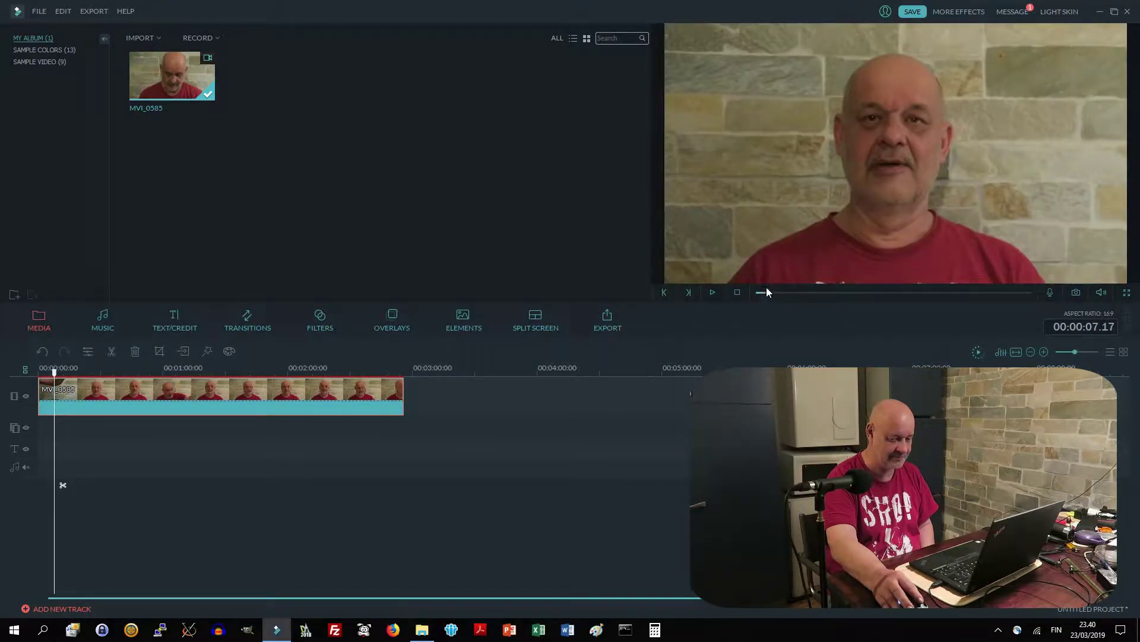
left_click(713, 293)
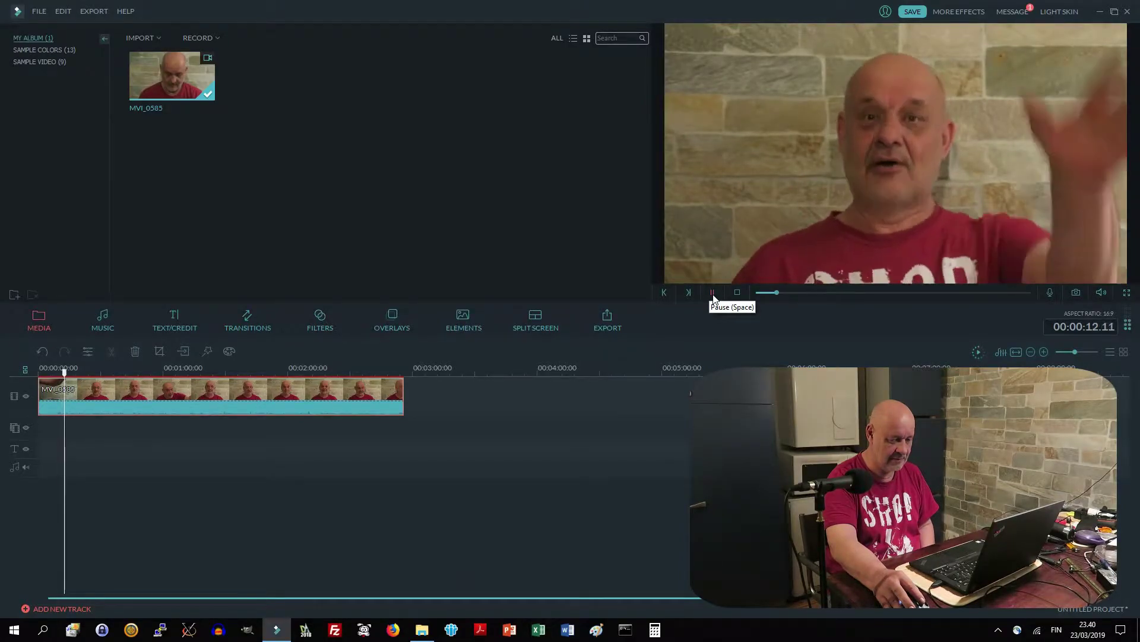
left_click(713, 293)
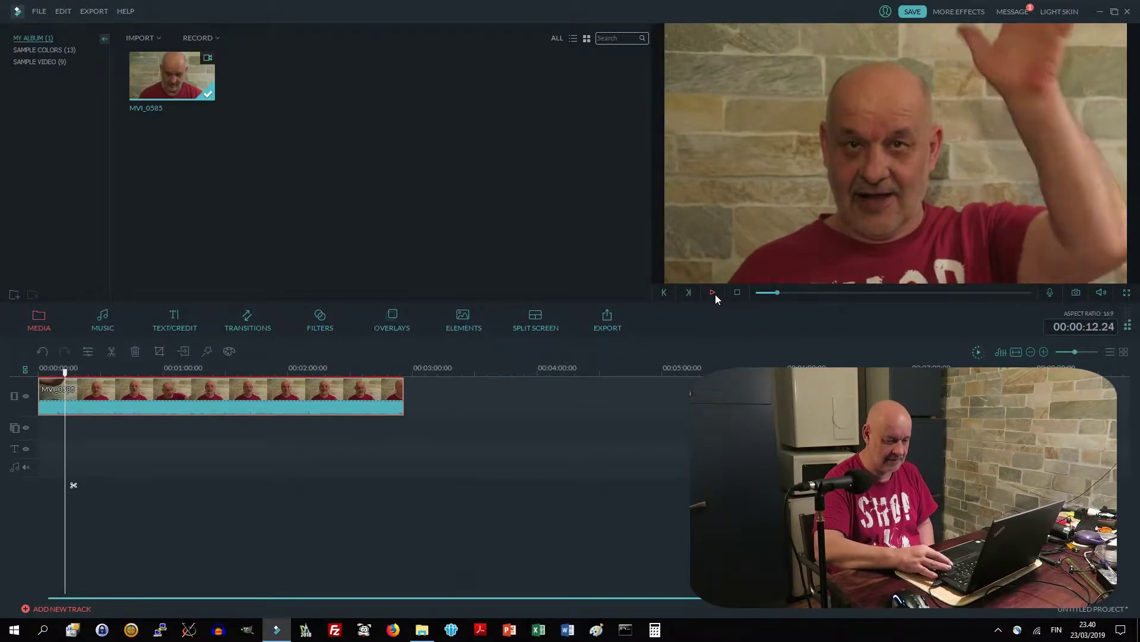
- Move the playhead back frame by frame to 00:00:11.23 and insert a freeze frame there in the MVI_0585 clip
key("Left")
key("Left")
key("Left")
key("Left")
key("Left")
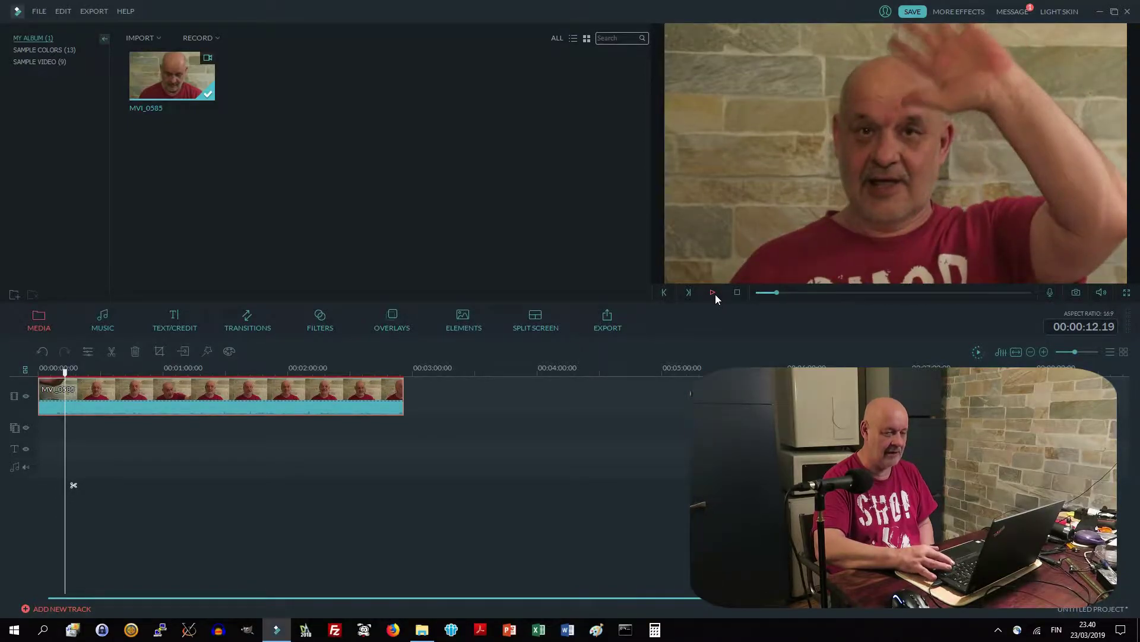
key("Left")
key("Left")
key("Left")
key("Left")
key("Left")
key("Left")
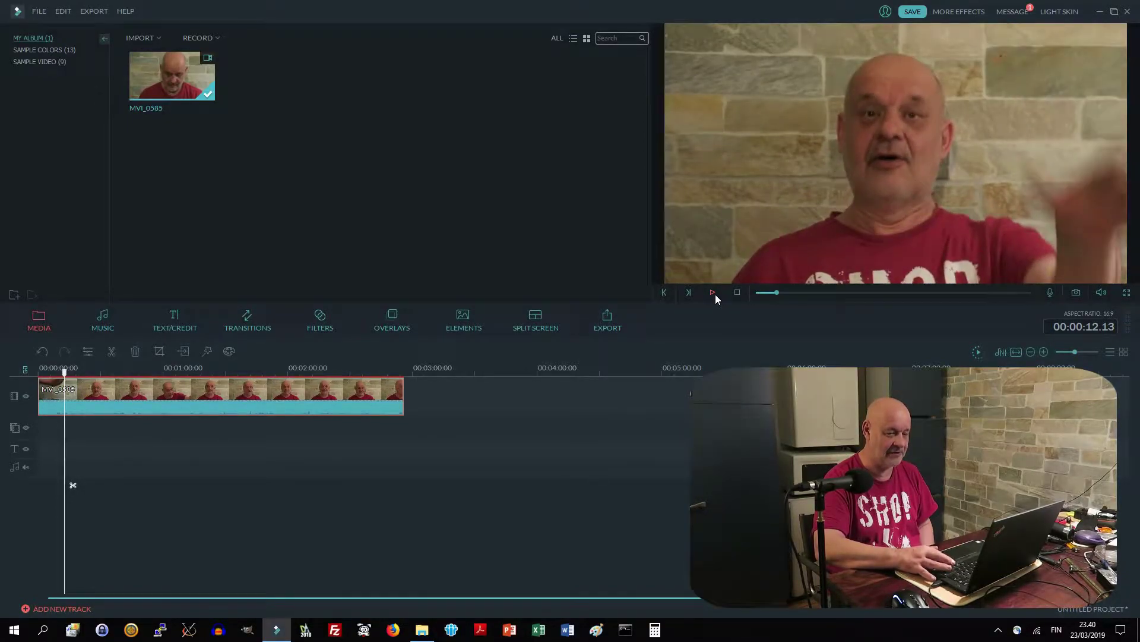
key("Left")
key("Left")
key("Left")
key("Left")
key("Left")
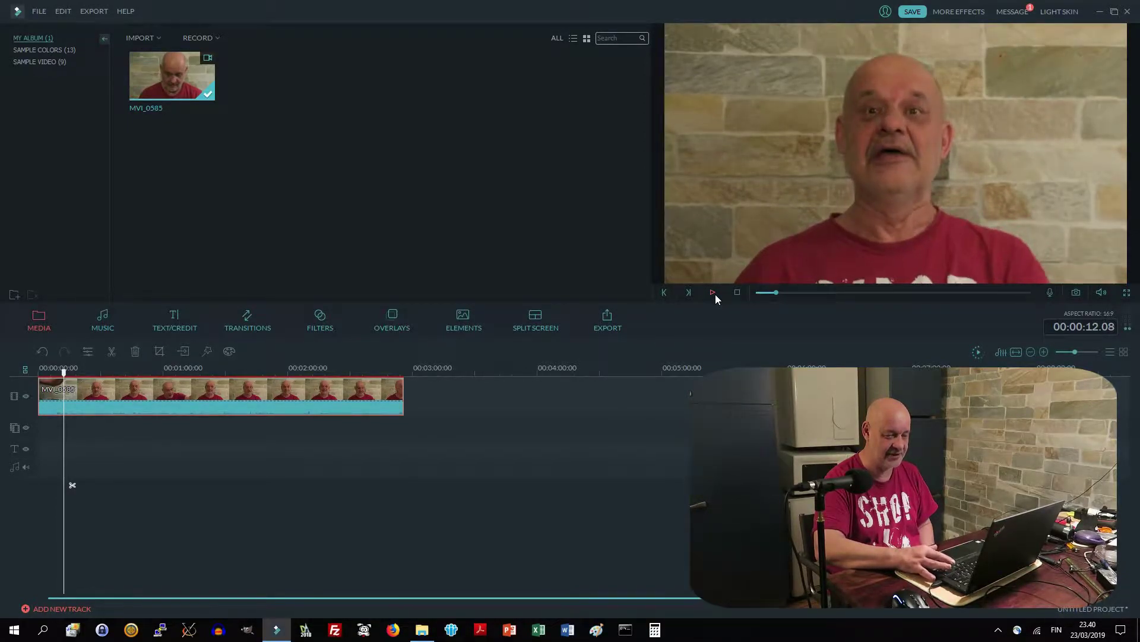
key("Left")
key("Left")
key("Left")
key("Left")
key("Left")
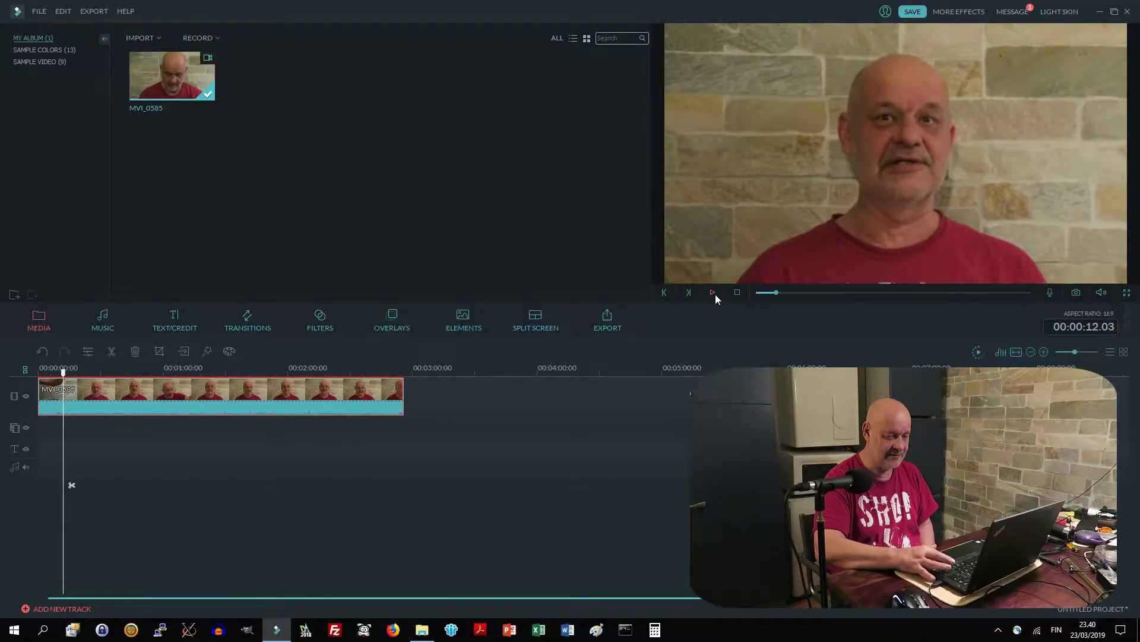
key("Left")
key("Left")
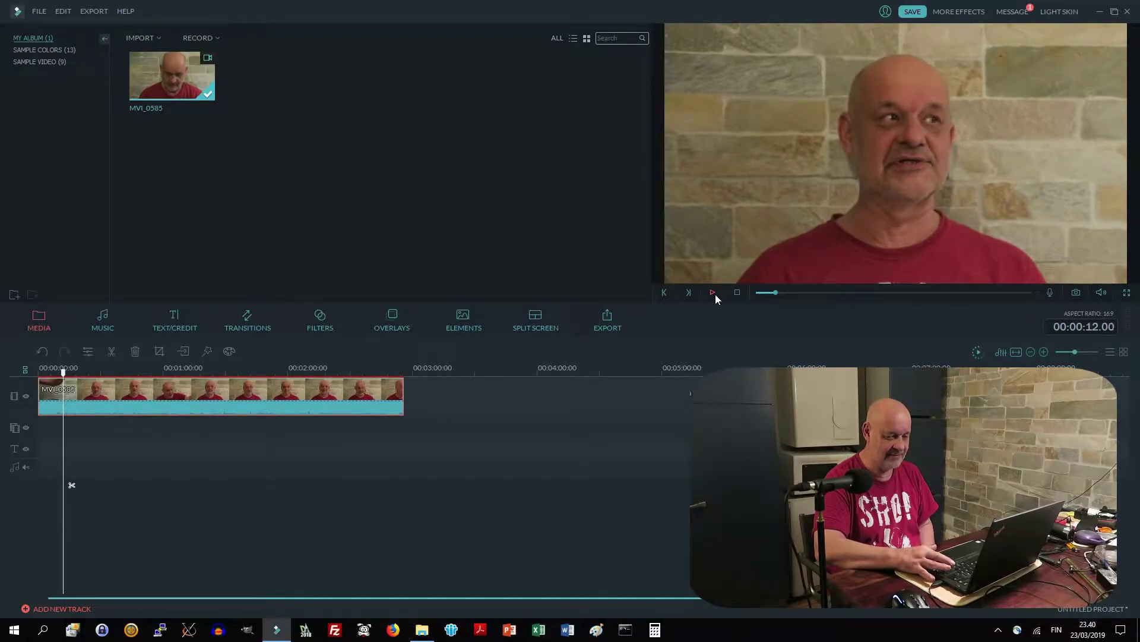
key("Left")
key("Left")
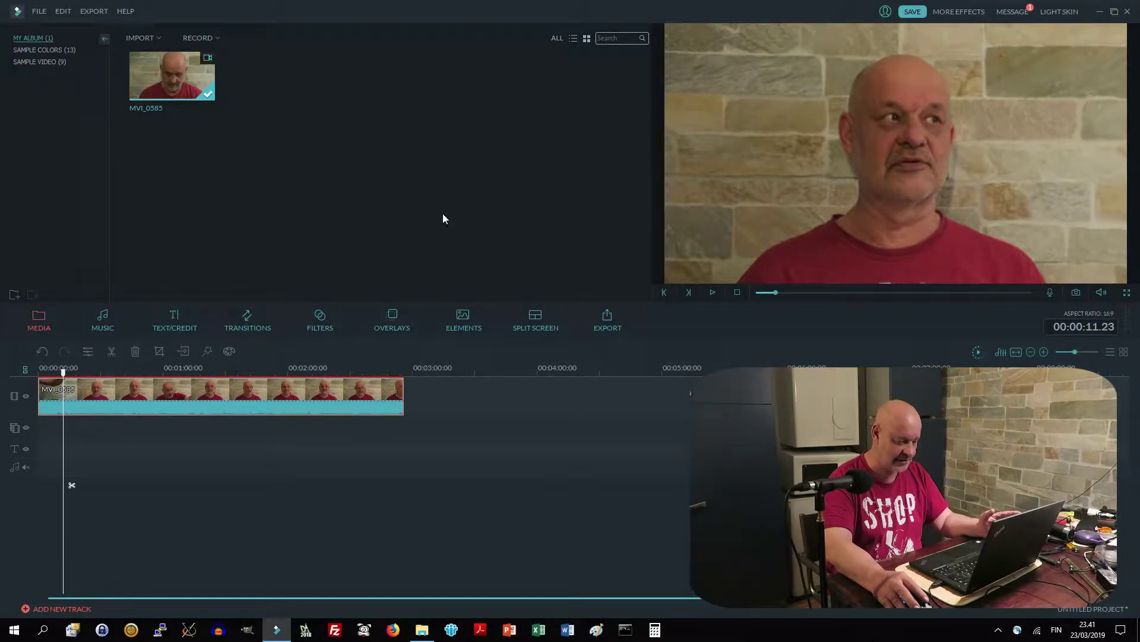
left_click(184, 352)
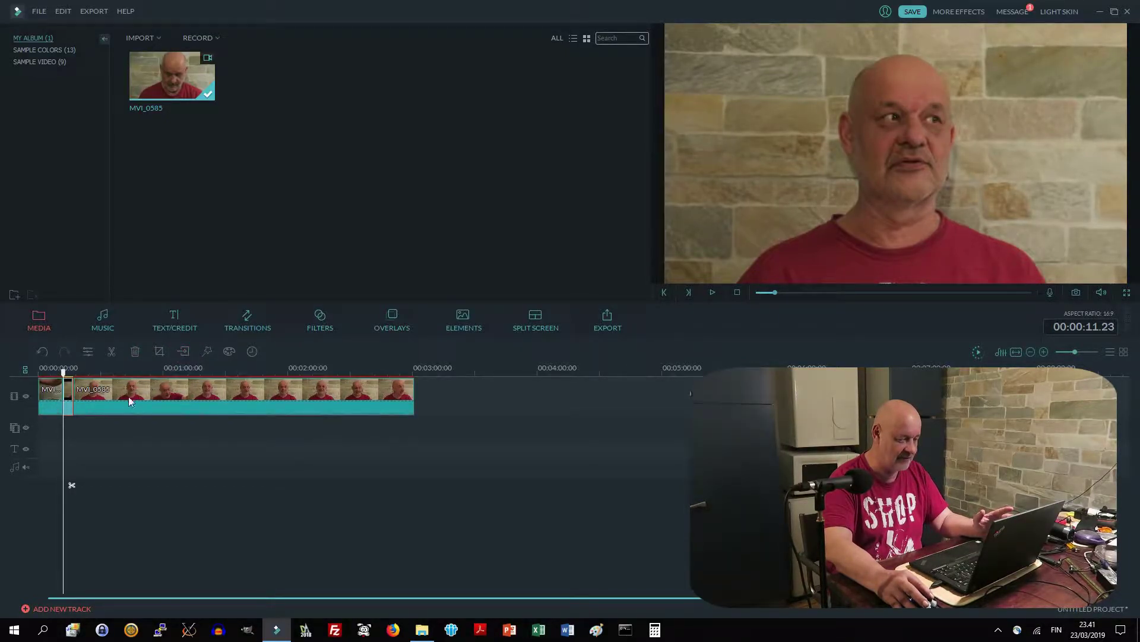
- Delete the clip section before the freeze frame and set the freeze frame's duration to 00:00:10.00
left_click(49, 404)
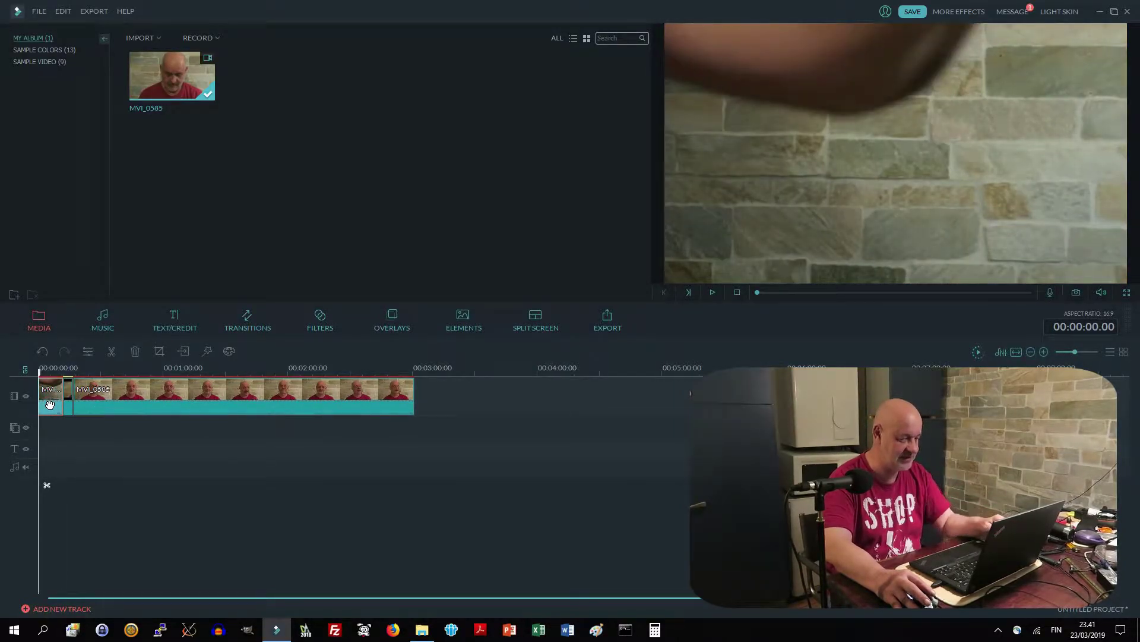
key("Delete")
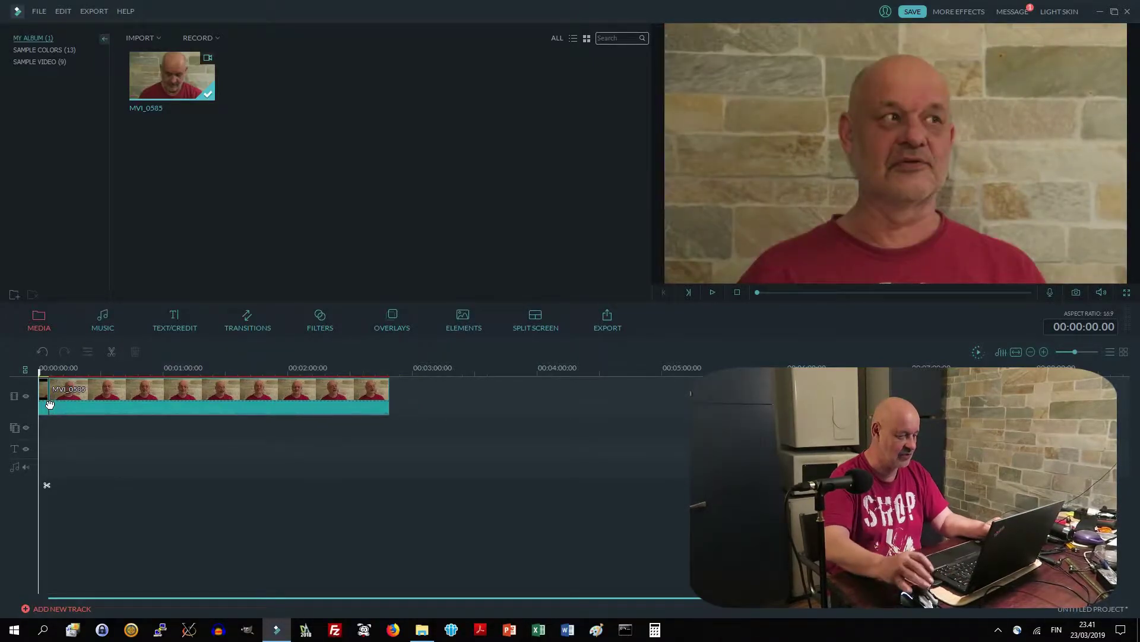
double_click(45, 397)
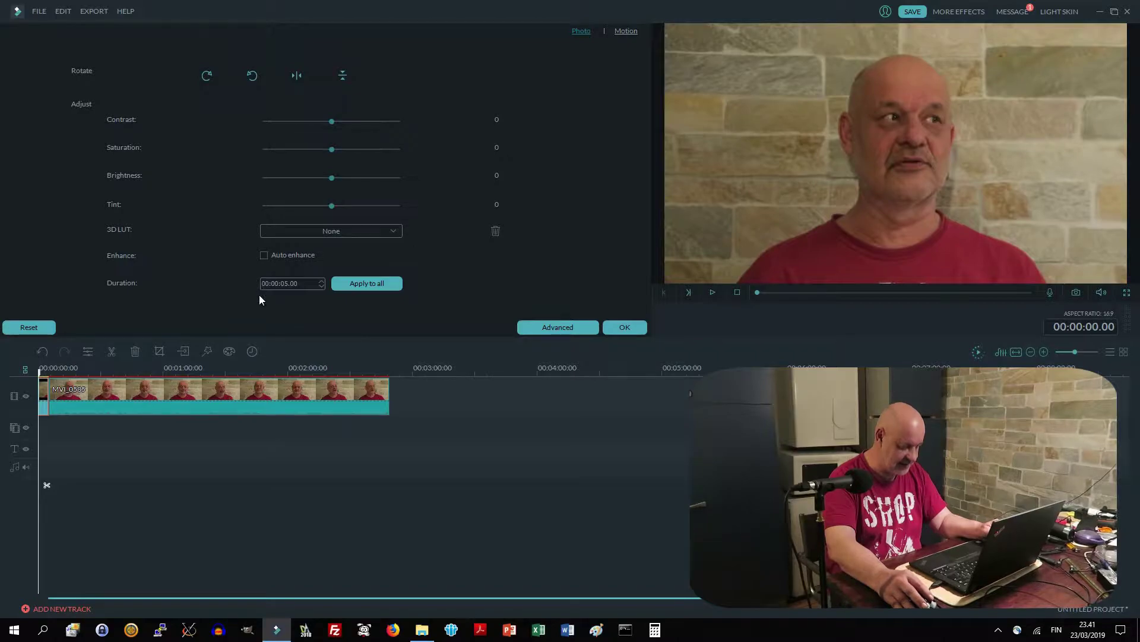
left_click(284, 283)
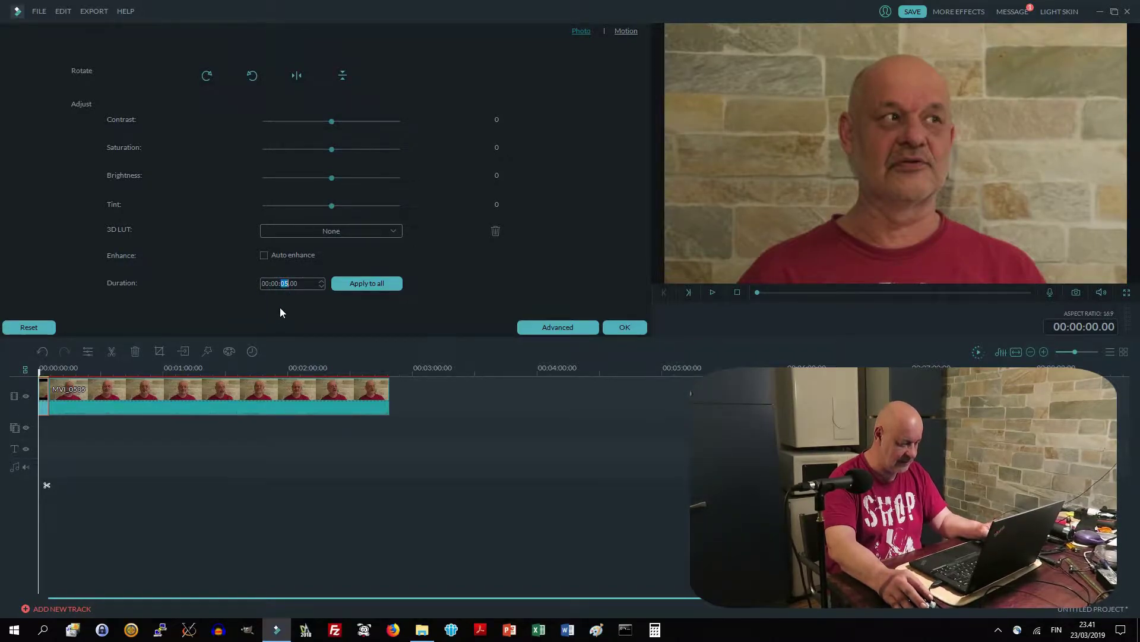
type("10")
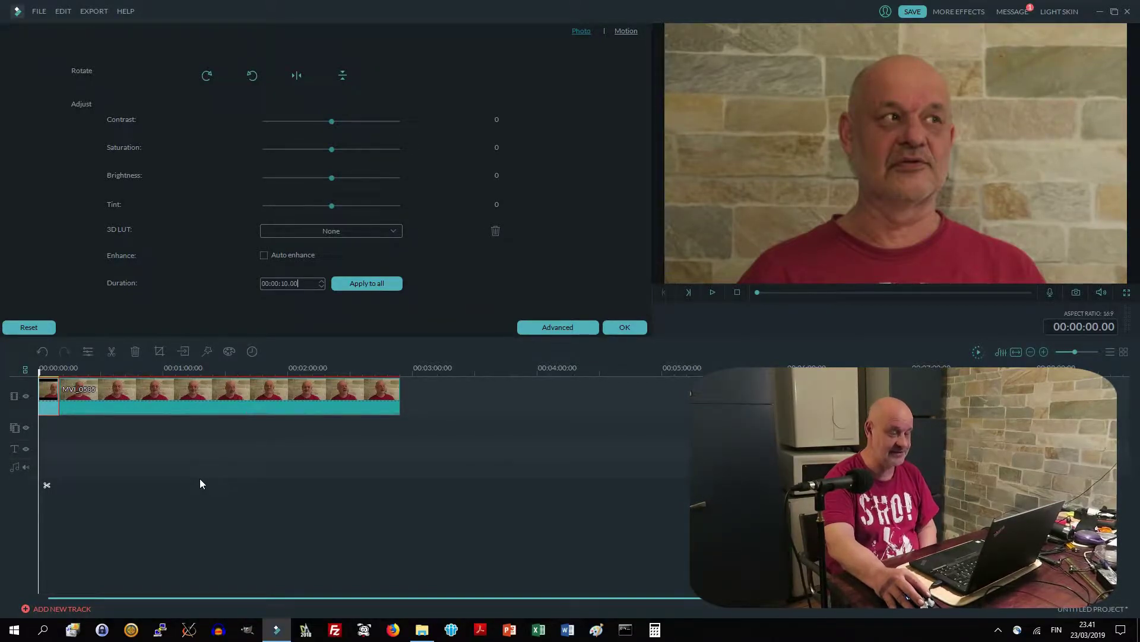
left_click(178, 462)
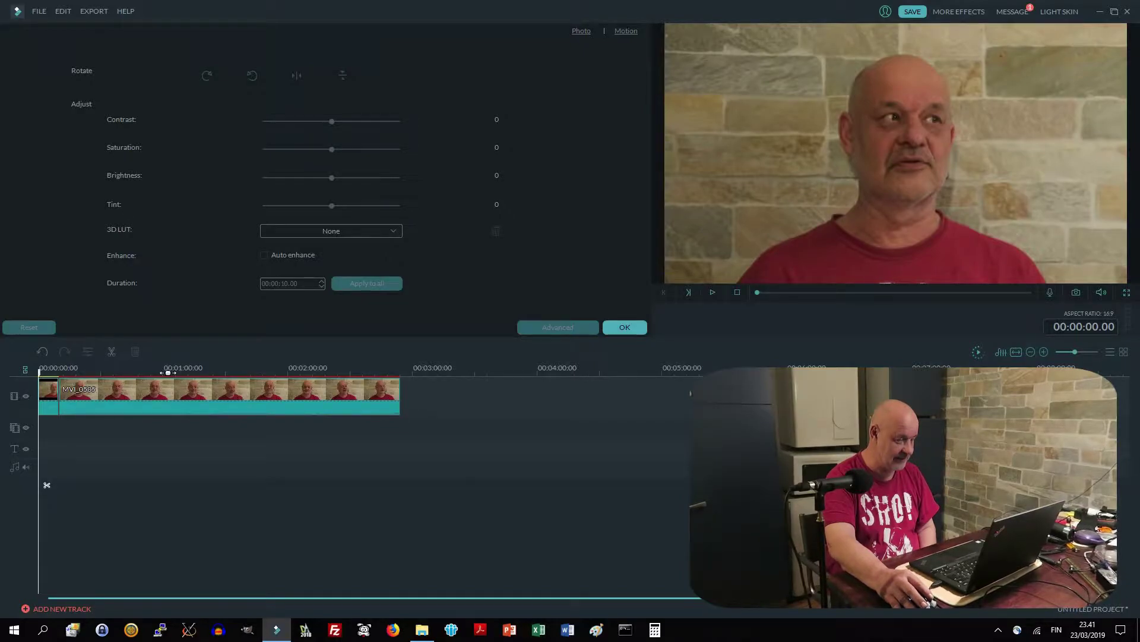
- Play from about one minute, split the MVI_0585 clip at 00:01:17.19, delete the section after the split, and close the clip settings
left_click(165, 369)
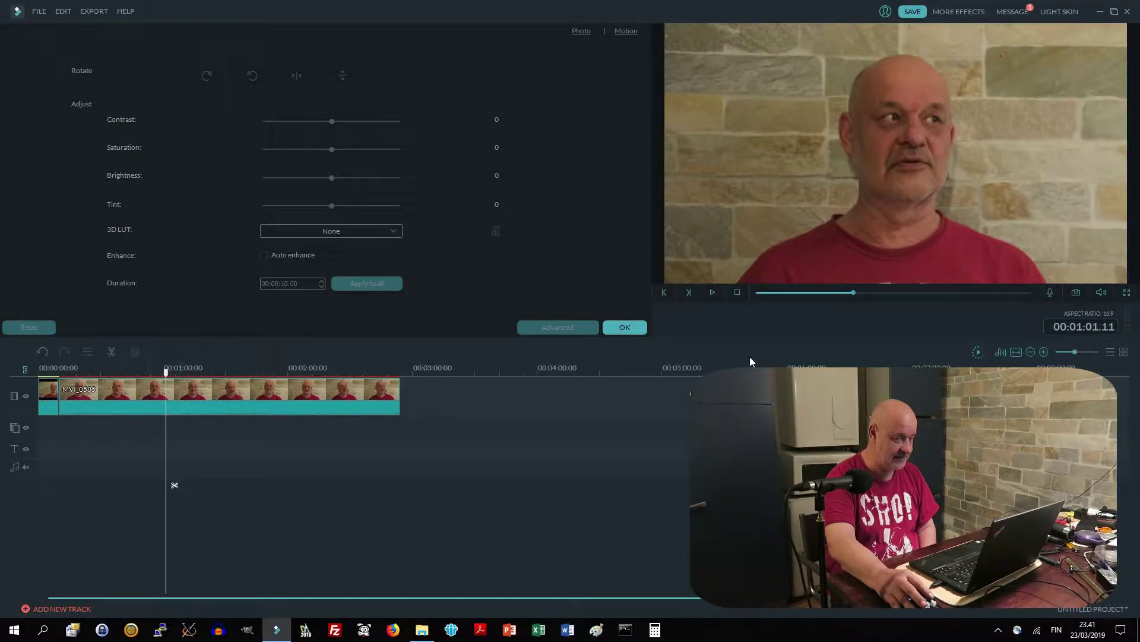
left_click(713, 293)
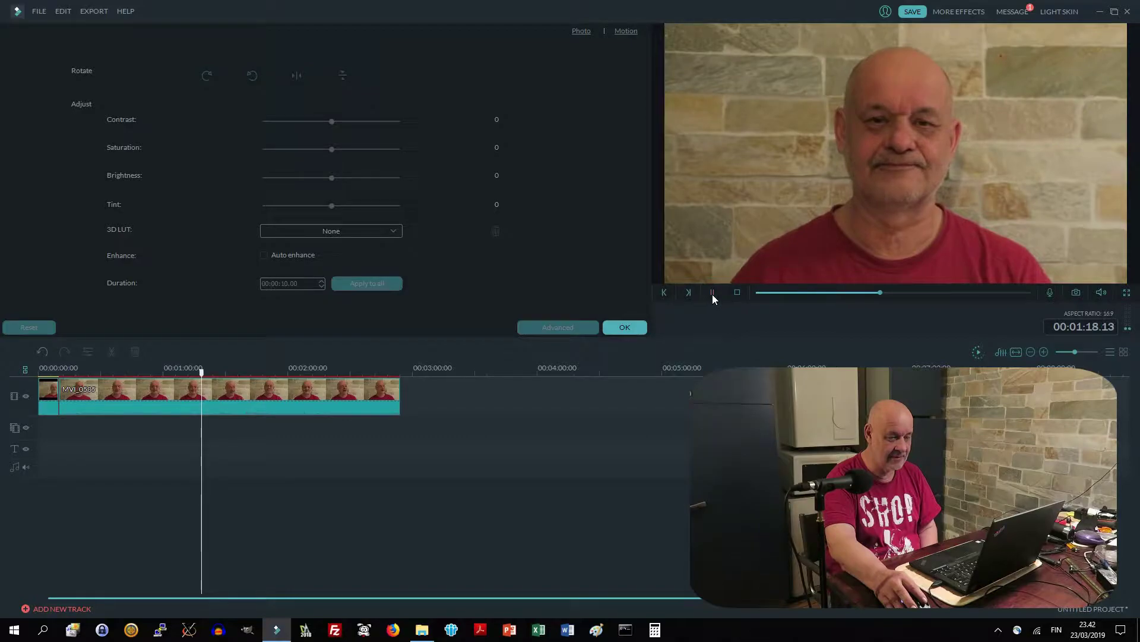
left_click(713, 294)
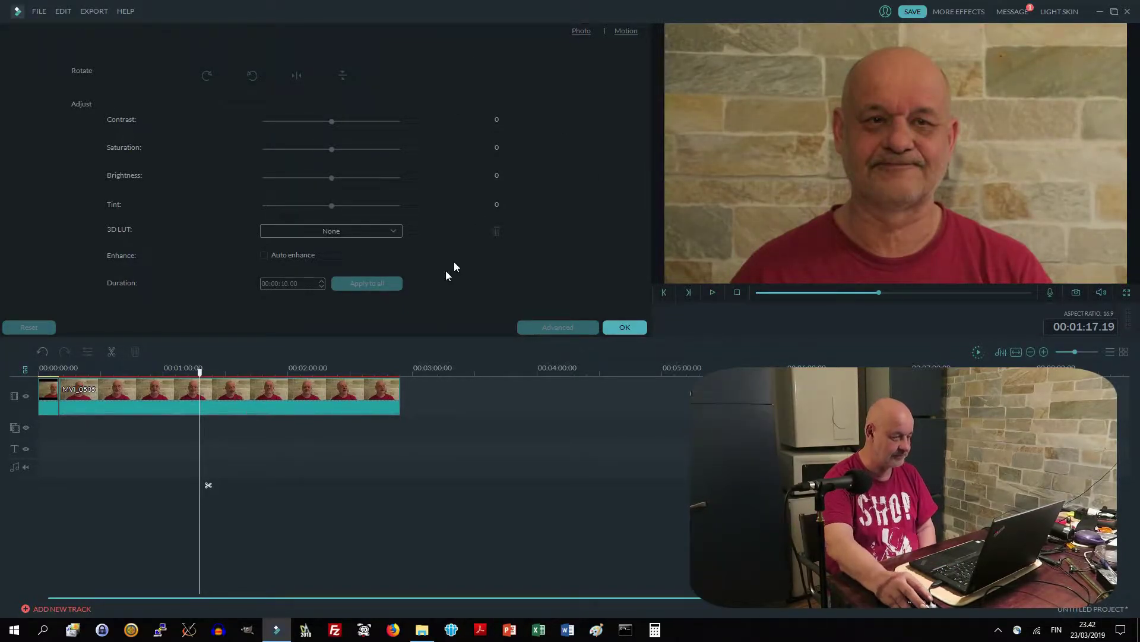
left_click(111, 352)
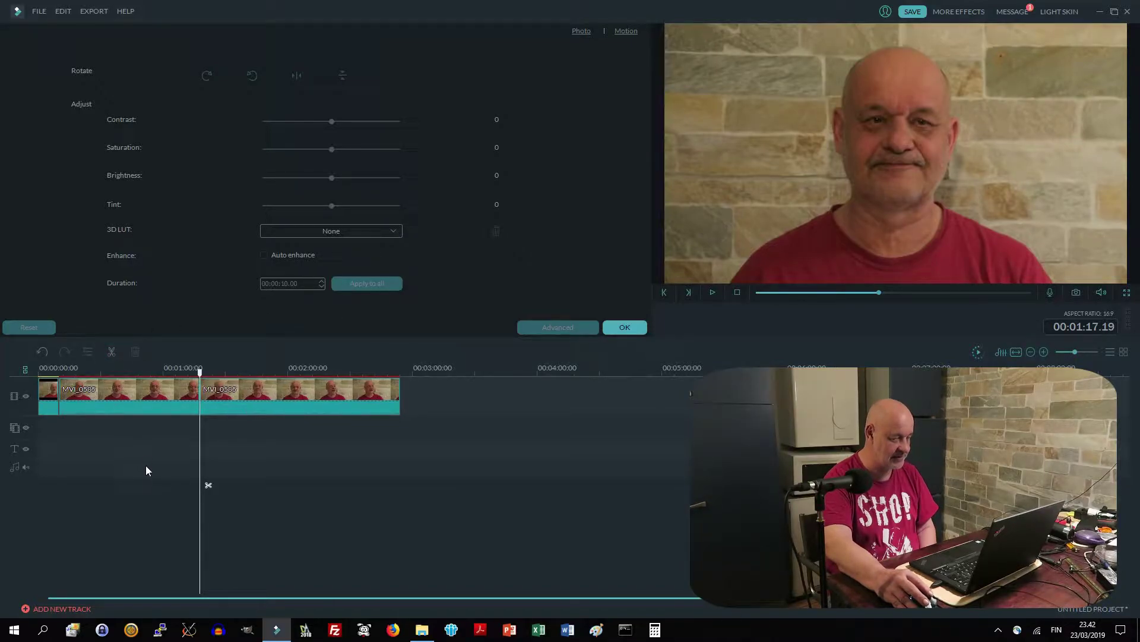
left_click(261, 405)
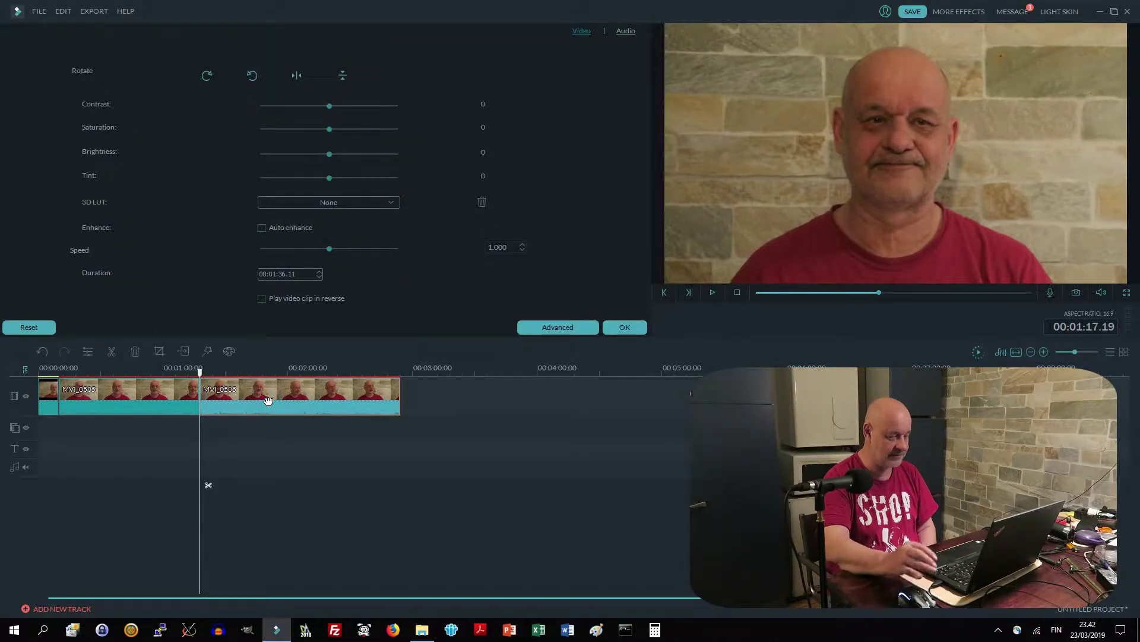
key("Delete")
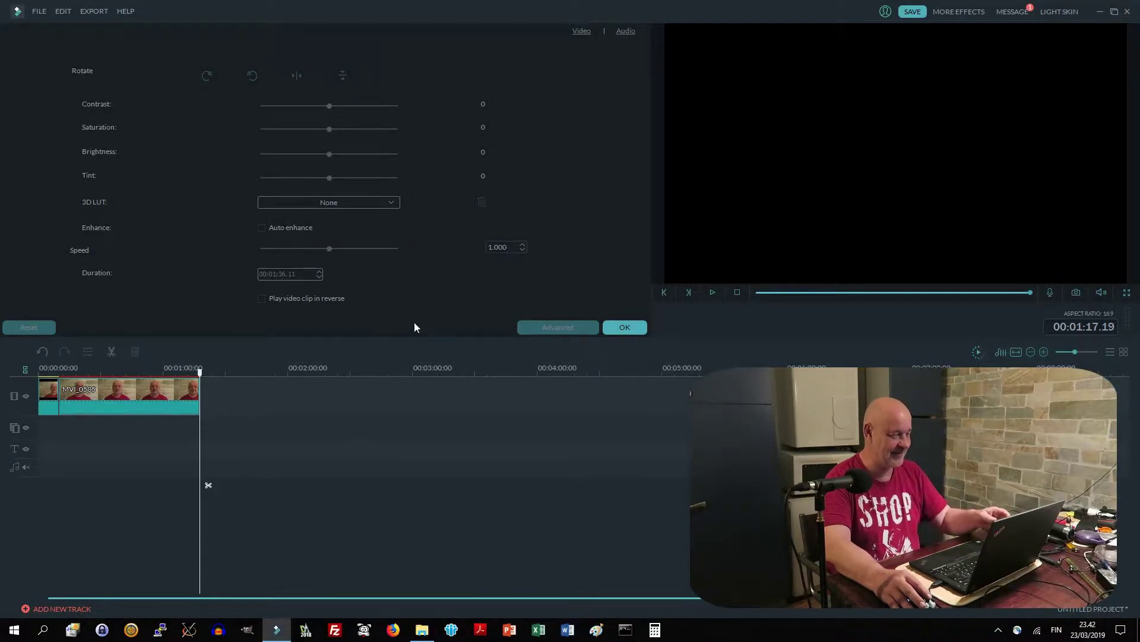
left_click(625, 327)
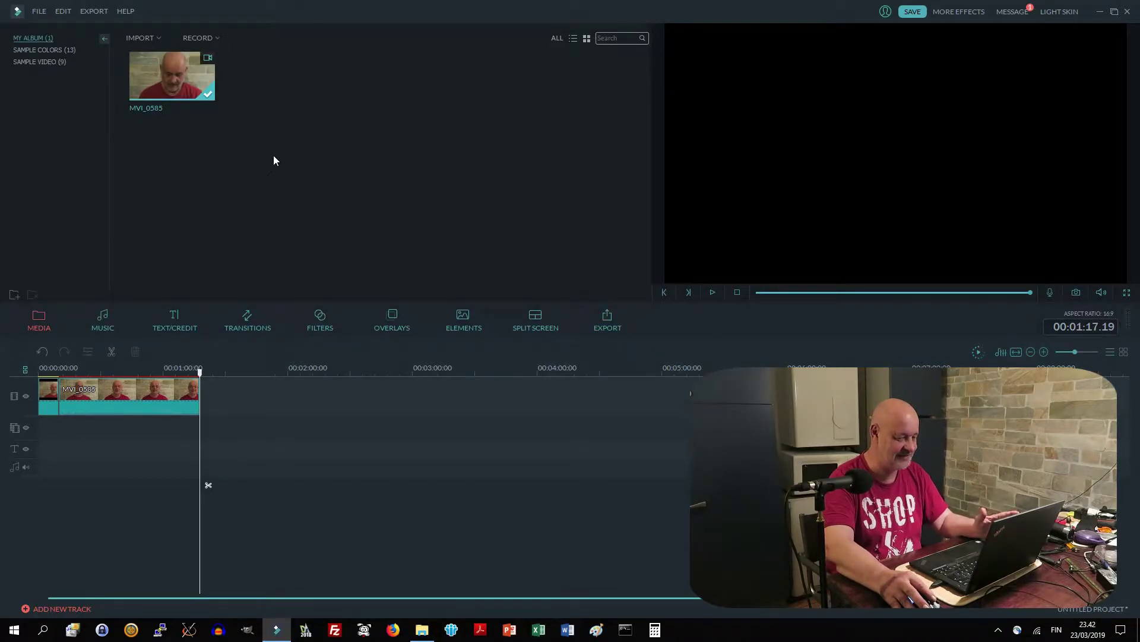
- Start saving the project and browse to the Video folder of VideoProjects\FUM0012_Saturday_Activities as the save location
left_click(43, 14)
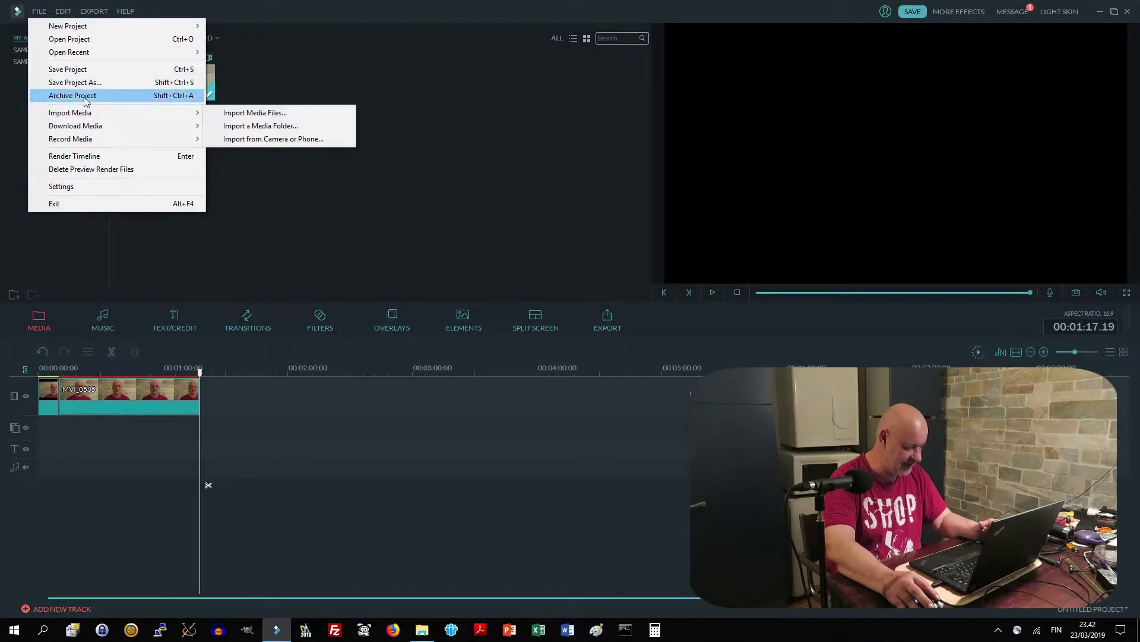
left_click(85, 71)
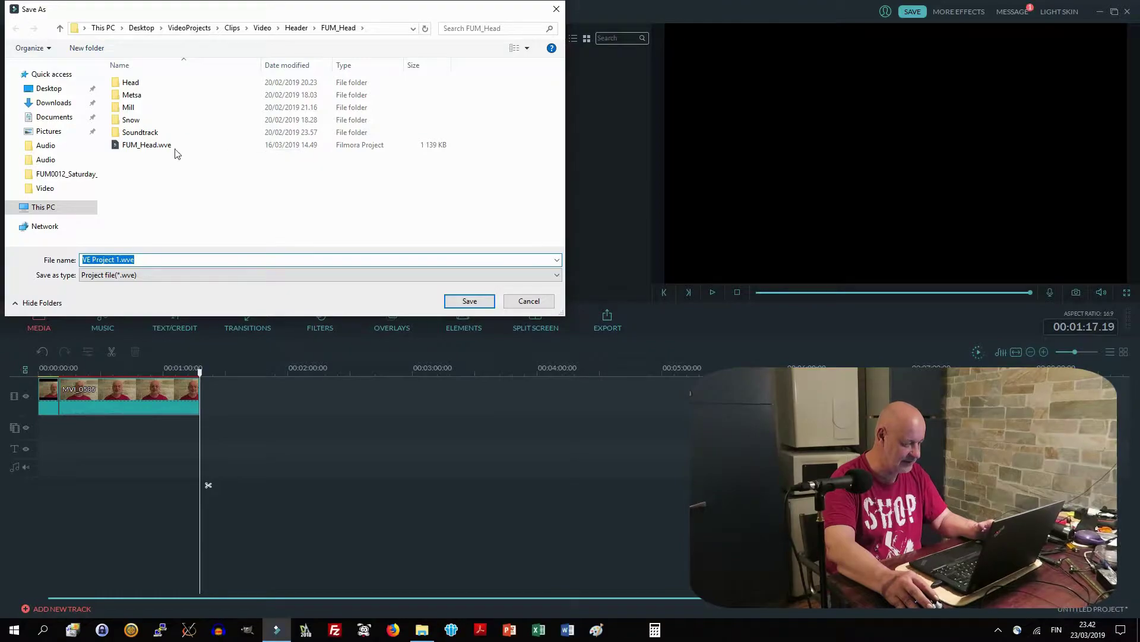
left_click(189, 29)
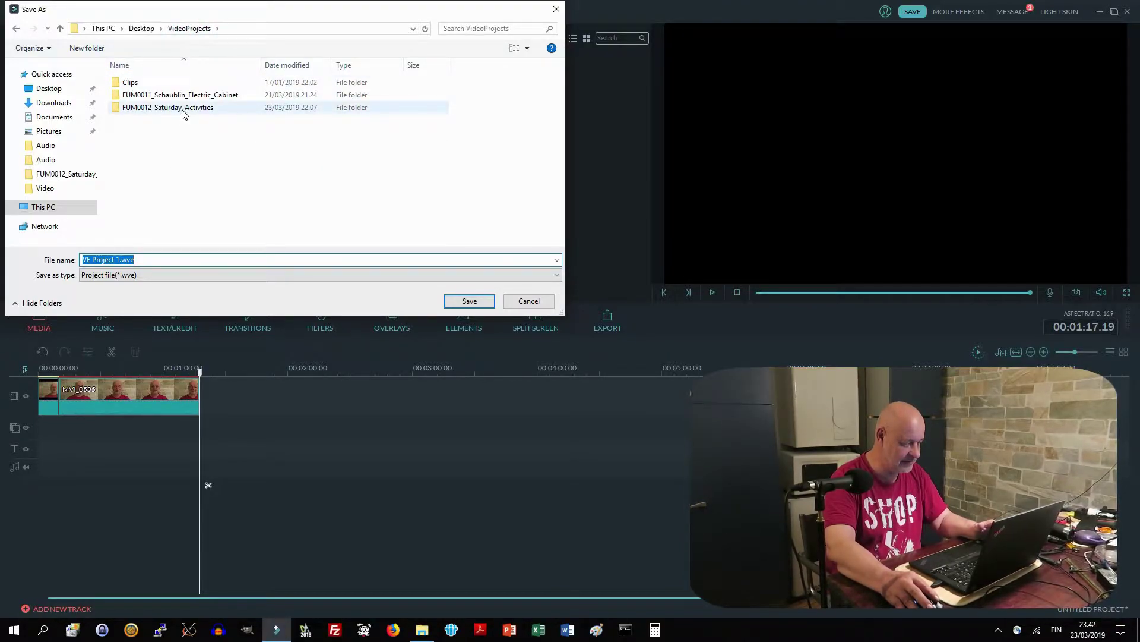
double_click(182, 110)
double_click(131, 95)
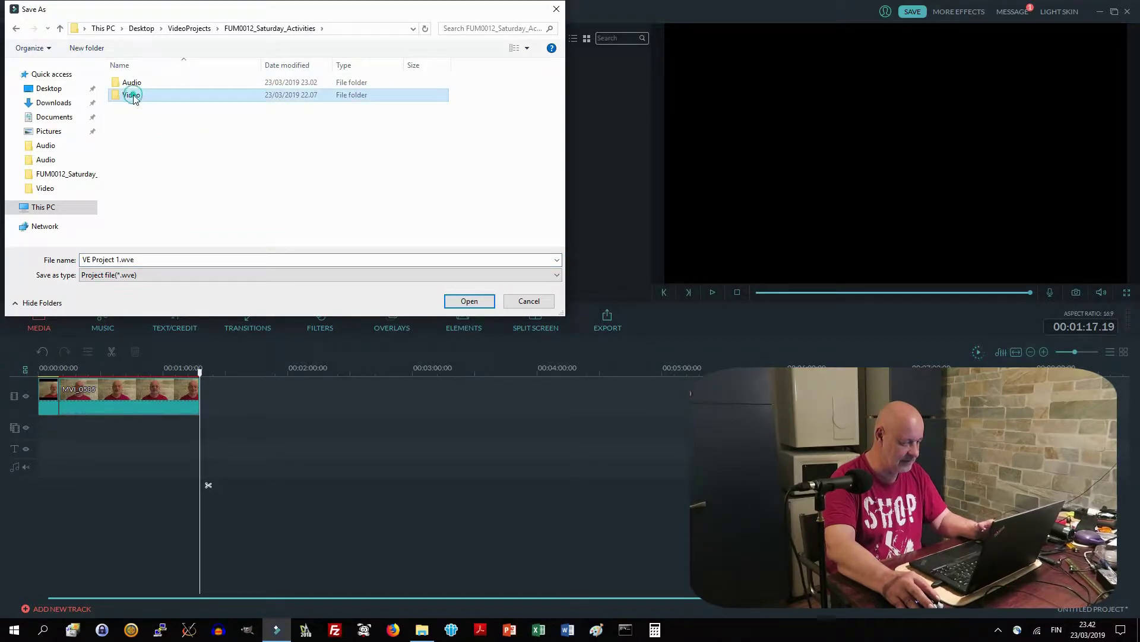
- Name the project file 00_Intro.wve and save it
left_click(142, 260)
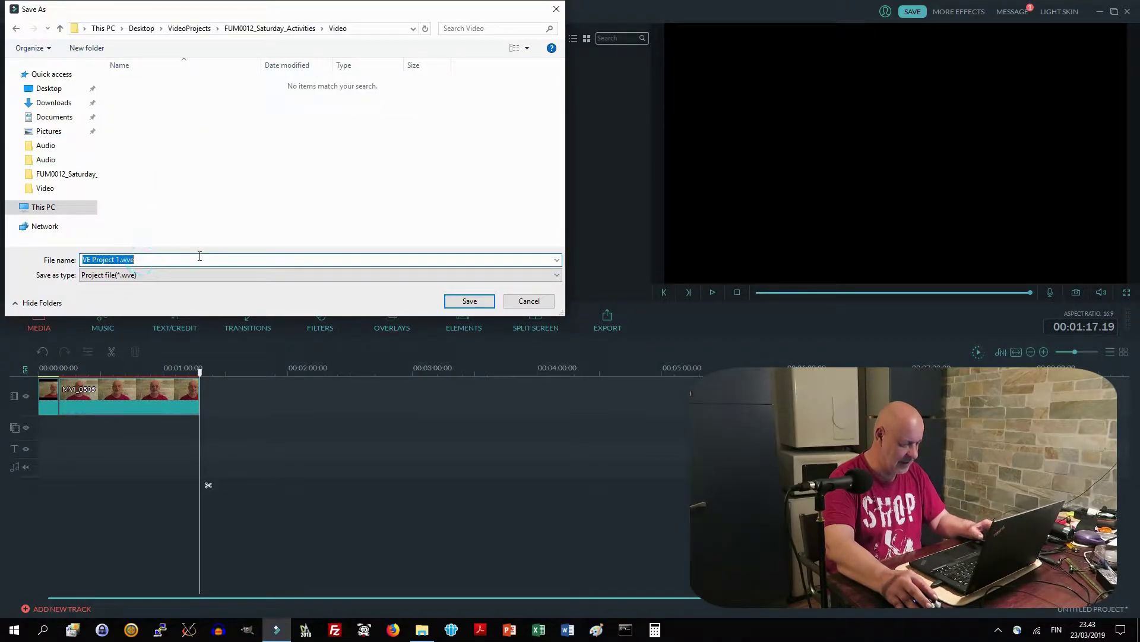
left_click(180, 259)
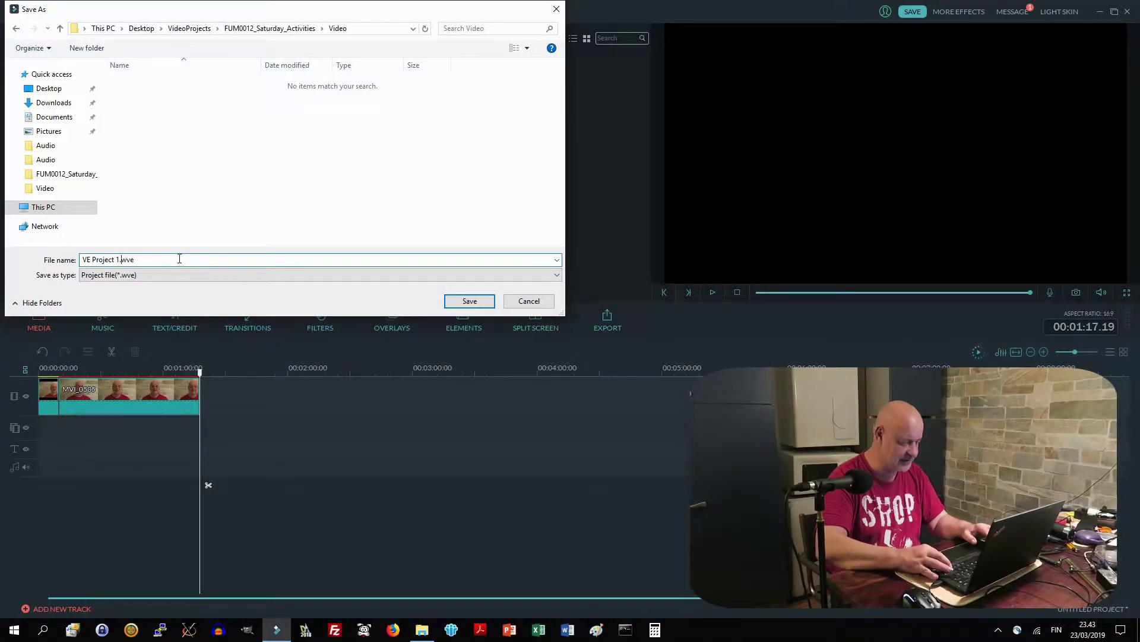
key("Left")
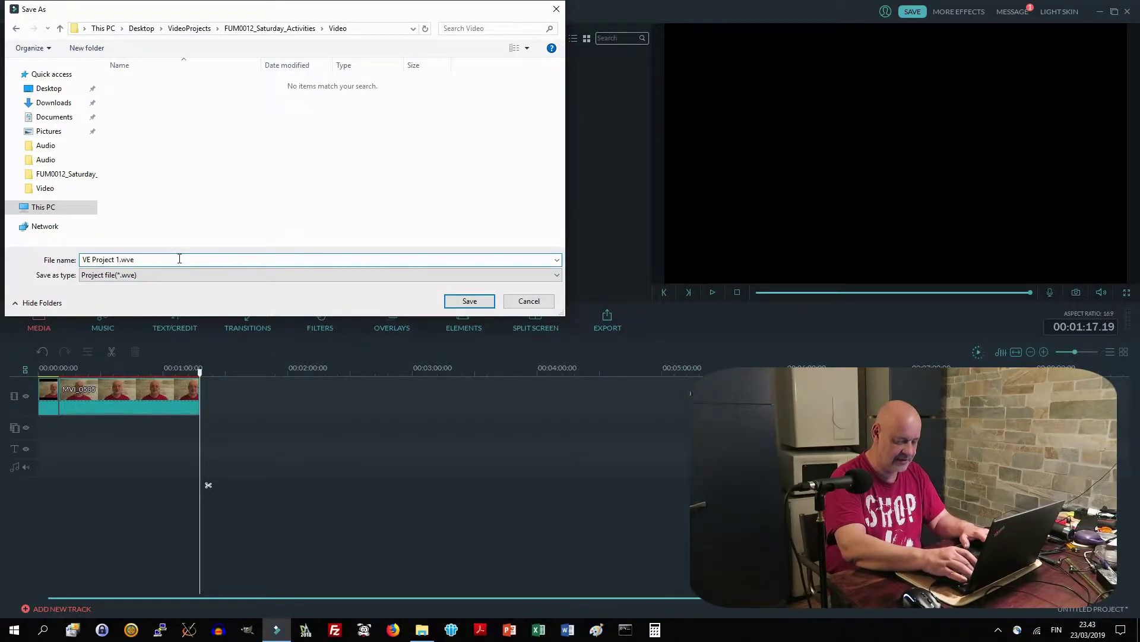
key("shift+Home")
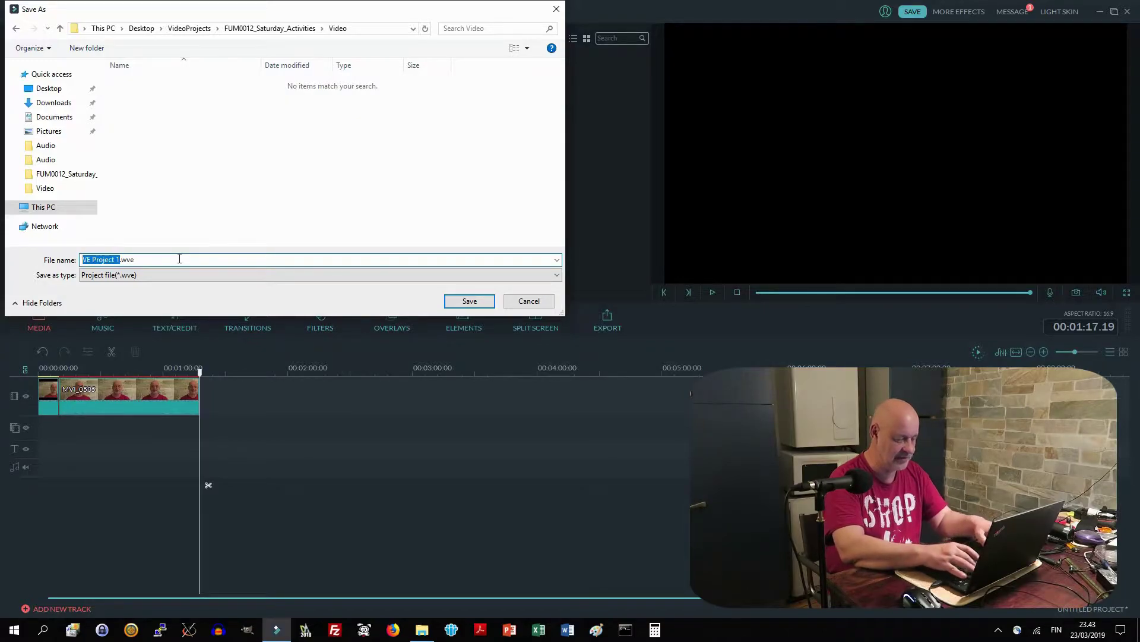
type("0")
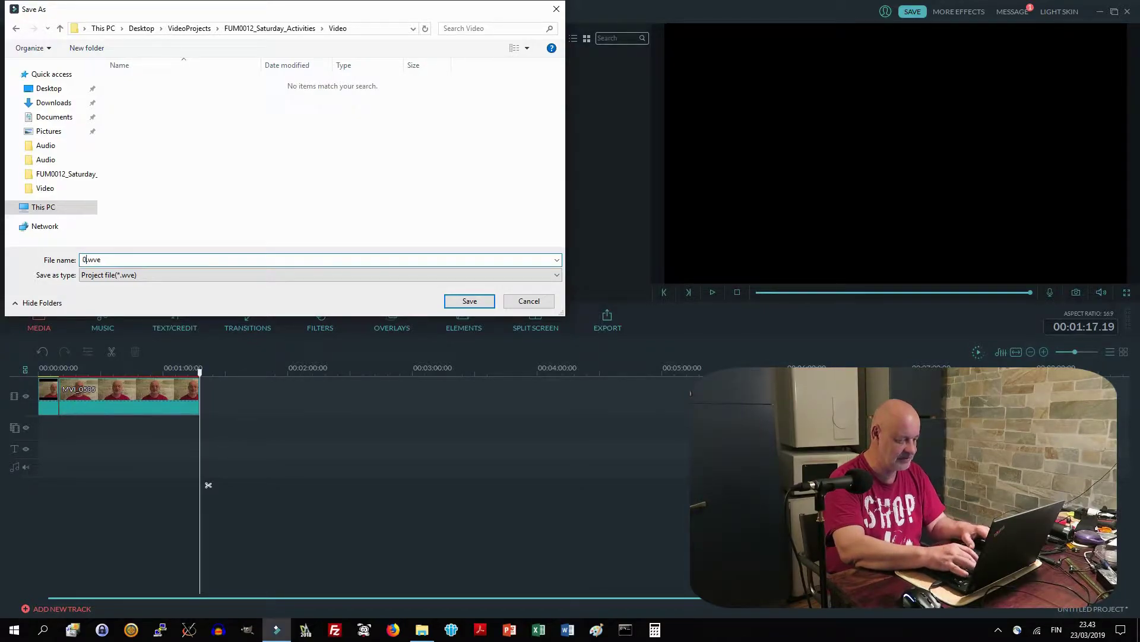
type("0_Intro")
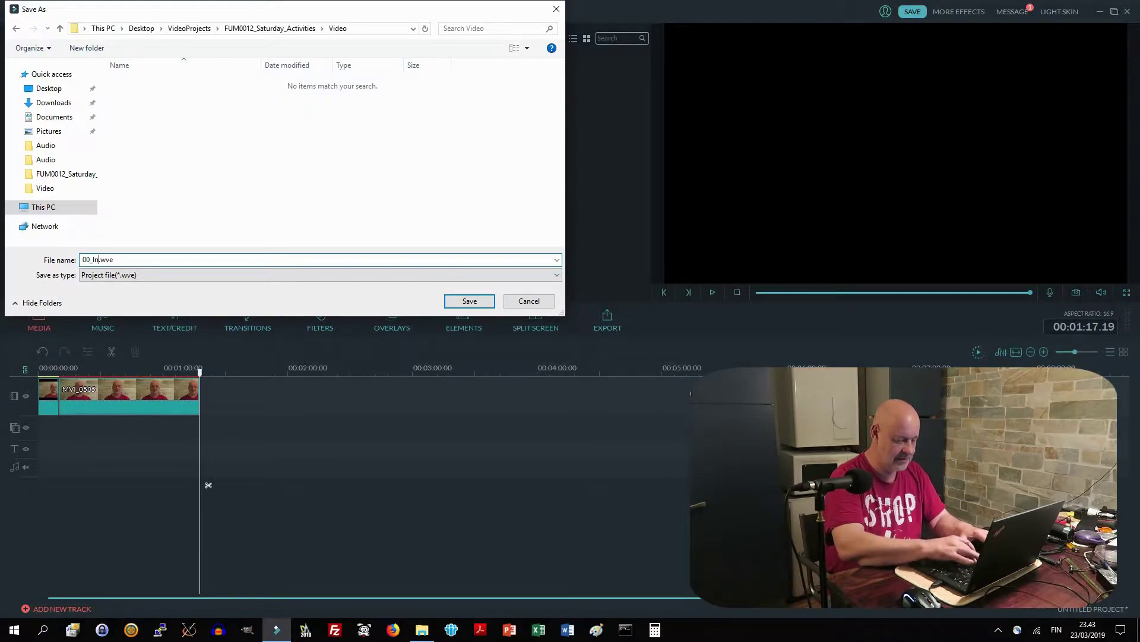
left_click(469, 300)
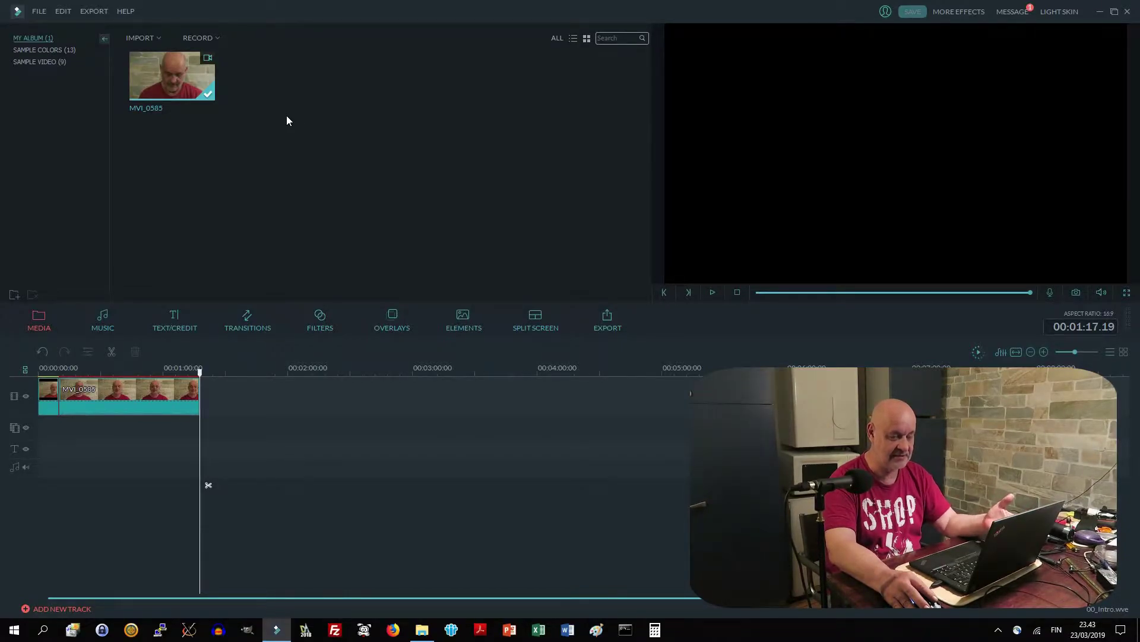
- Start creating a video export and set its output folder to VideoProjects\FUM0012_Saturday_Activities\Video
left_click(92, 12)
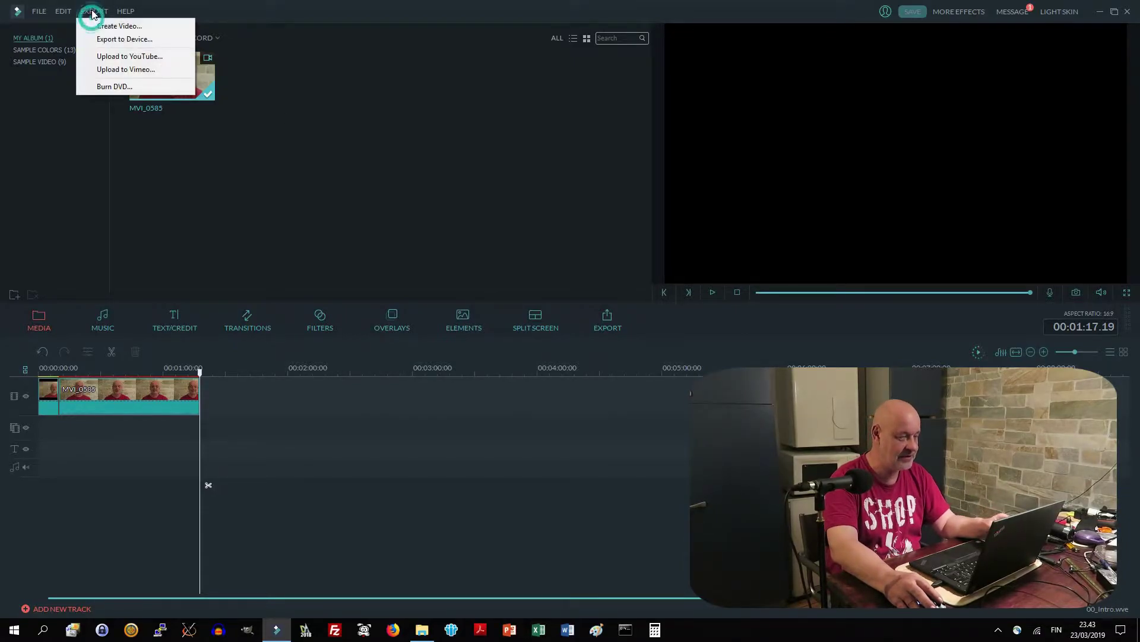
left_click(120, 26)
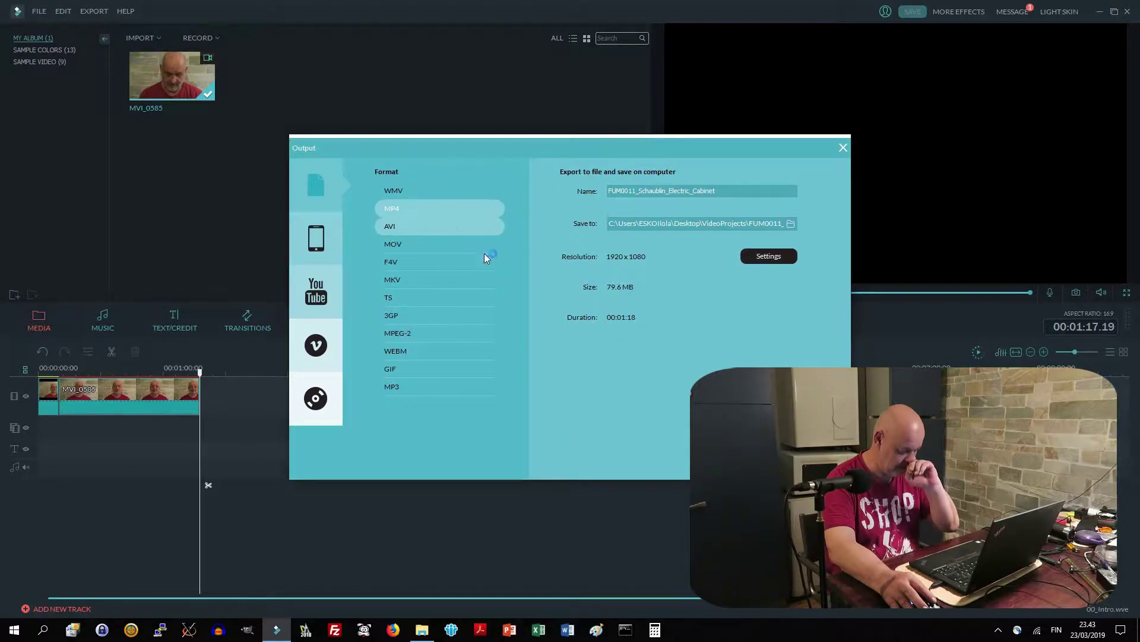
left_click(792, 223)
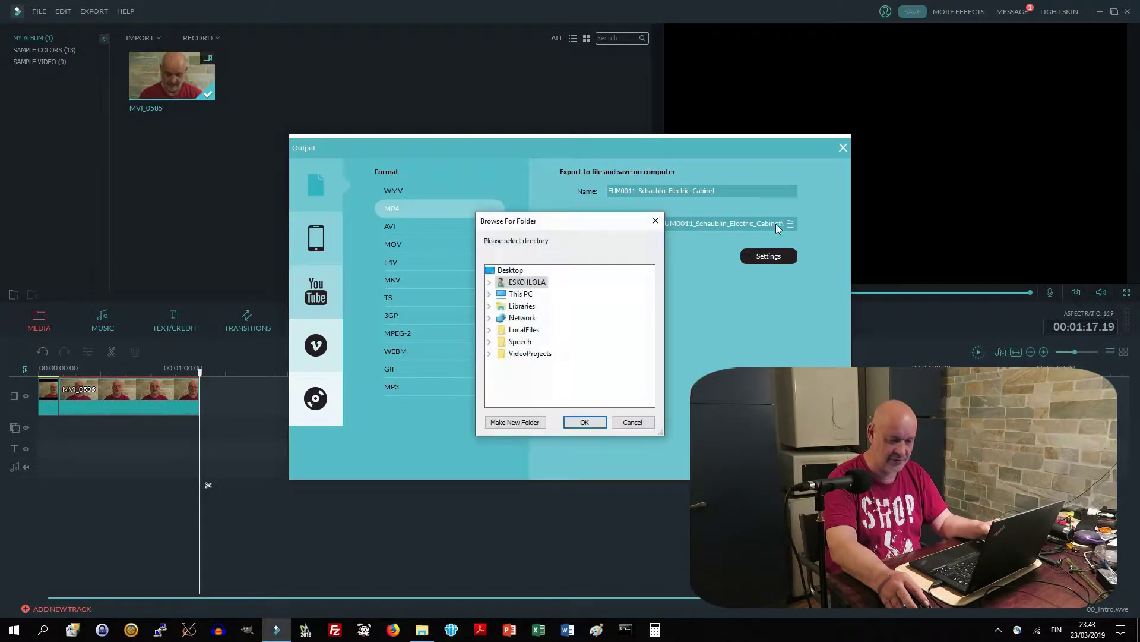
double_click(531, 354)
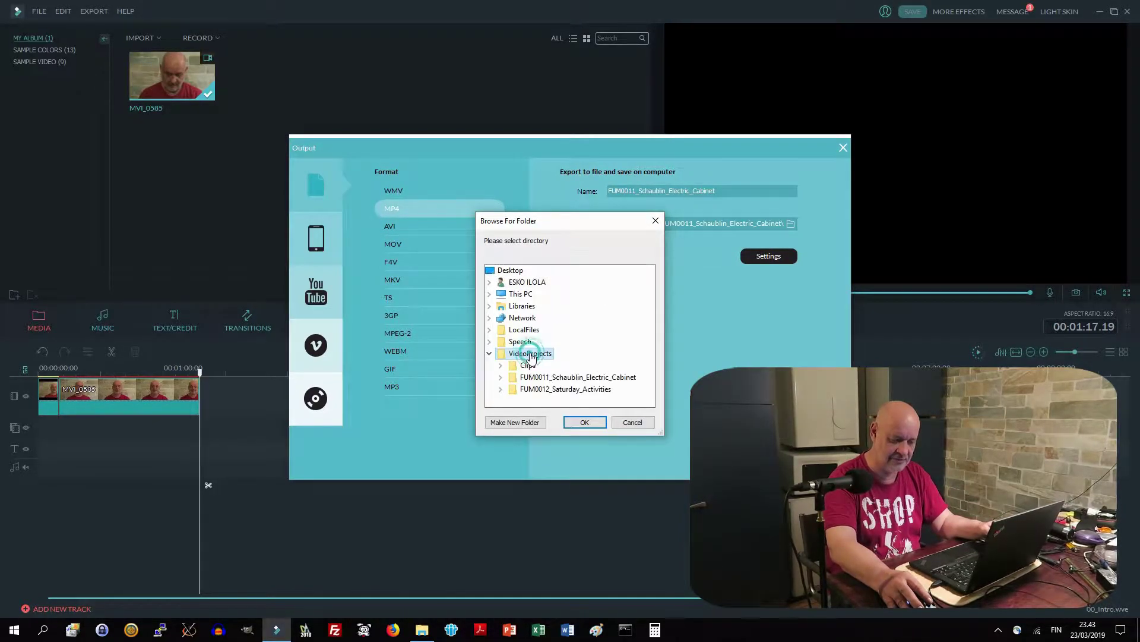
double_click(578, 392)
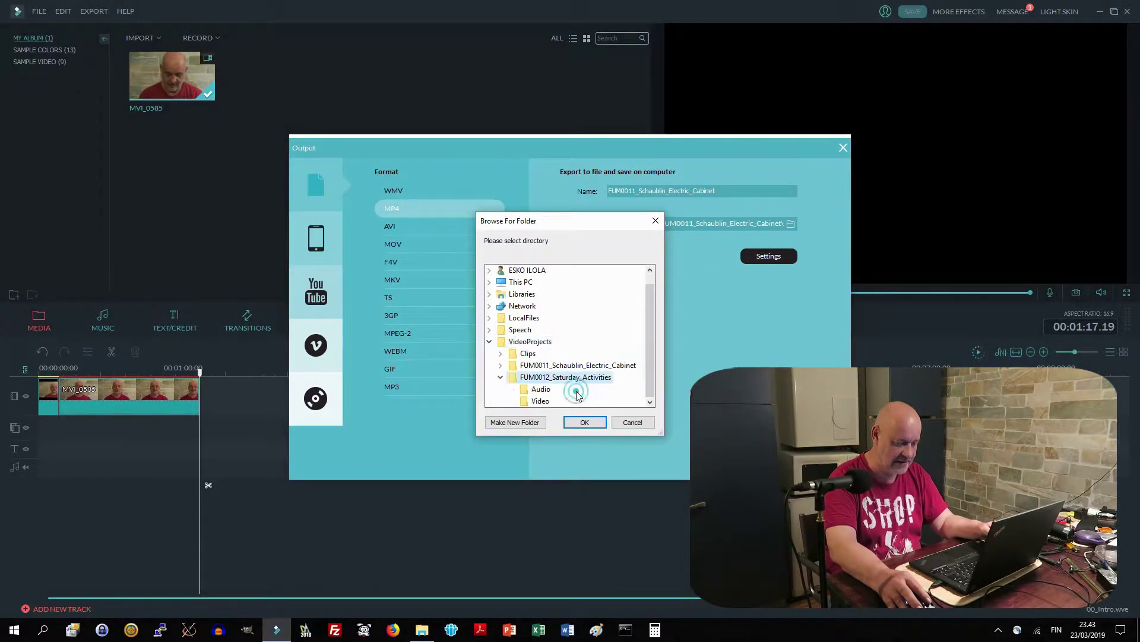
left_click(540, 401)
left_click(585, 422)
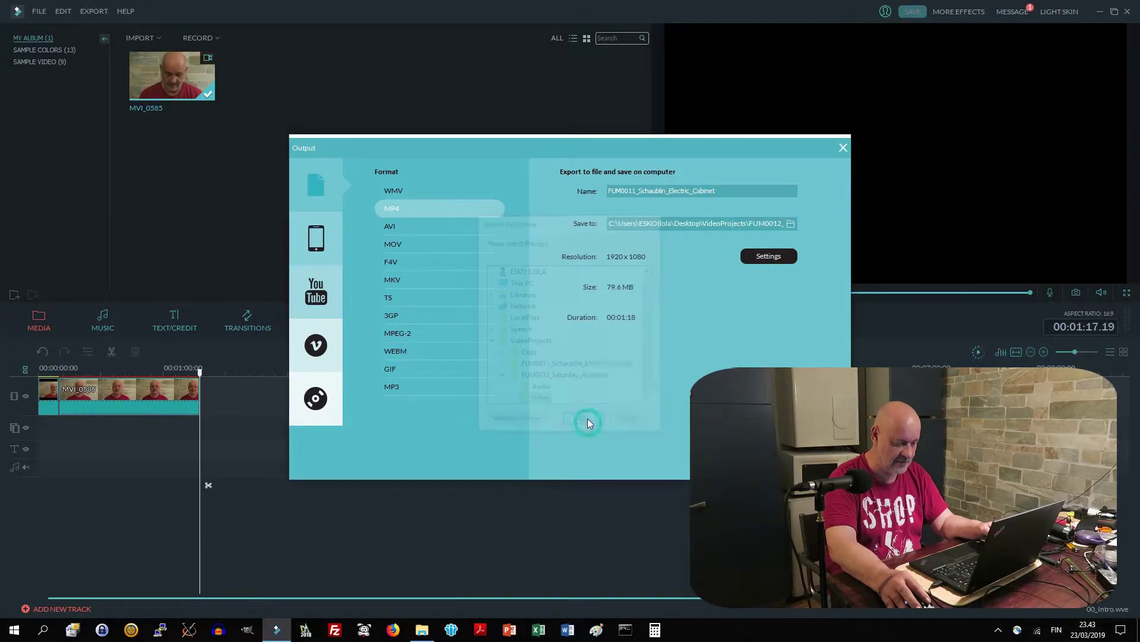
- Name the export 00_Intro, render it as MP4, and close the conversion and output dialogs
triple_click(729, 188)
key("BackSpace")
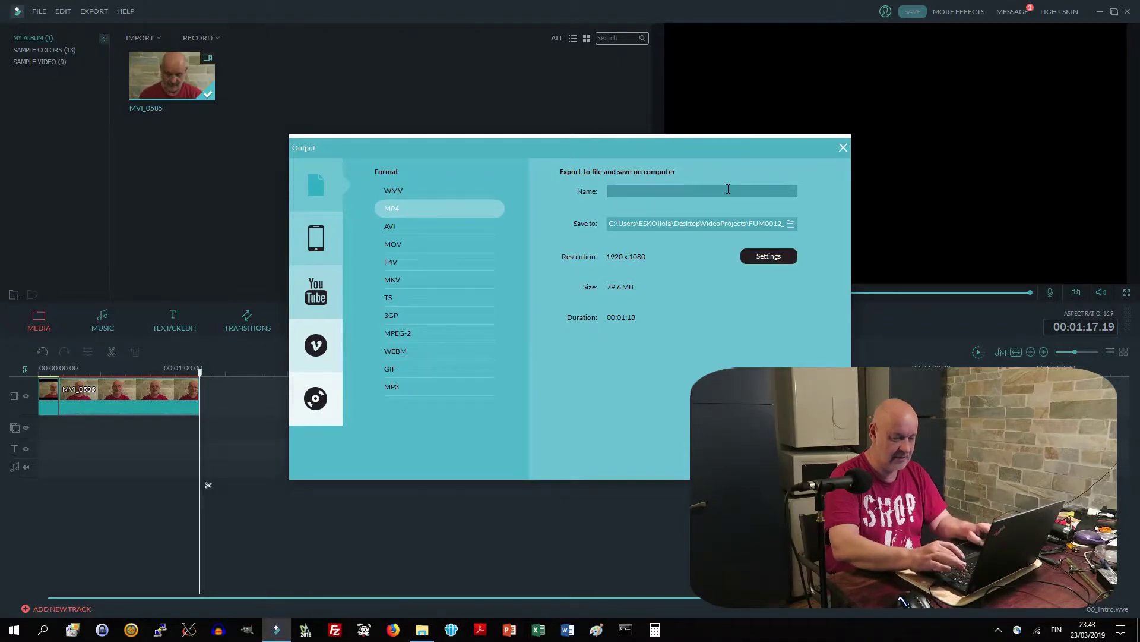
type("00_I")
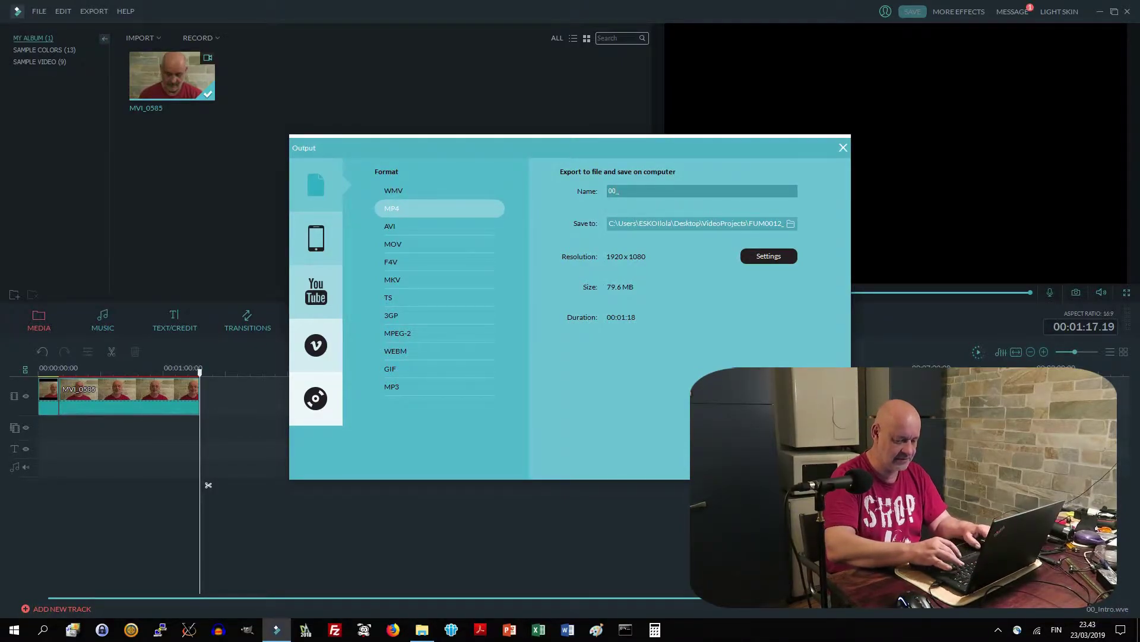
type("ntro")
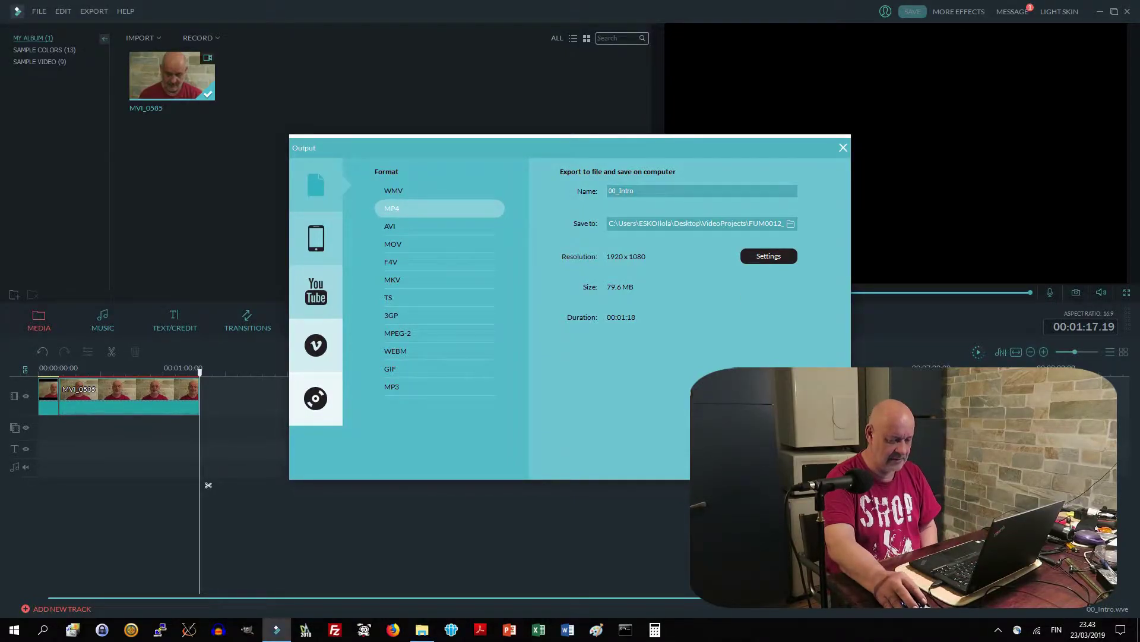
key("Return")
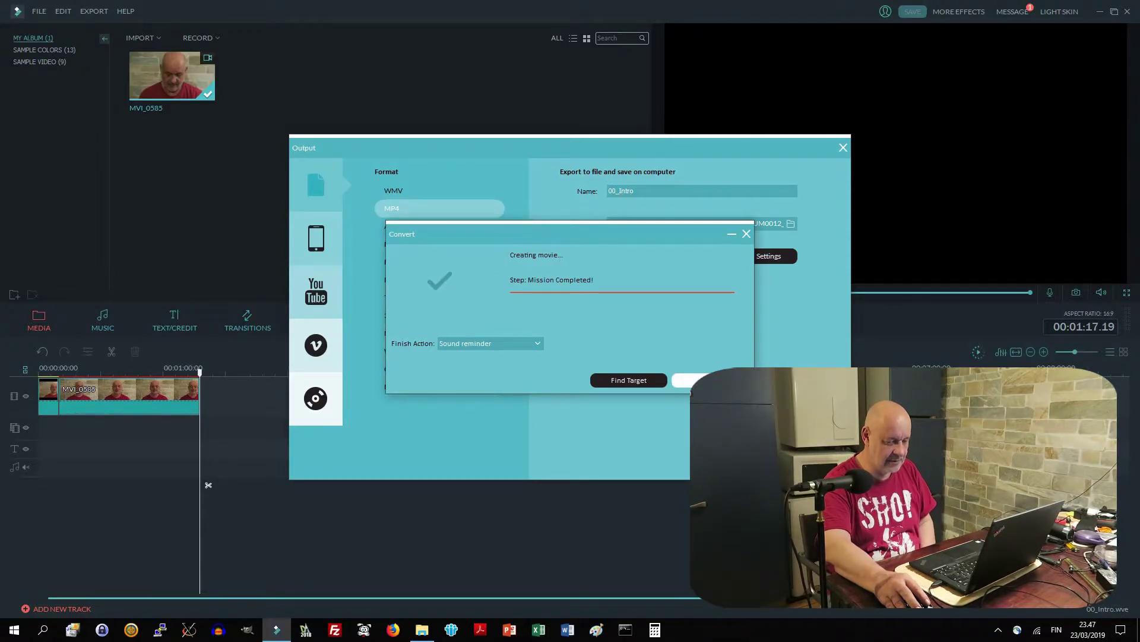
left_click(692, 381)
left_click(843, 147)
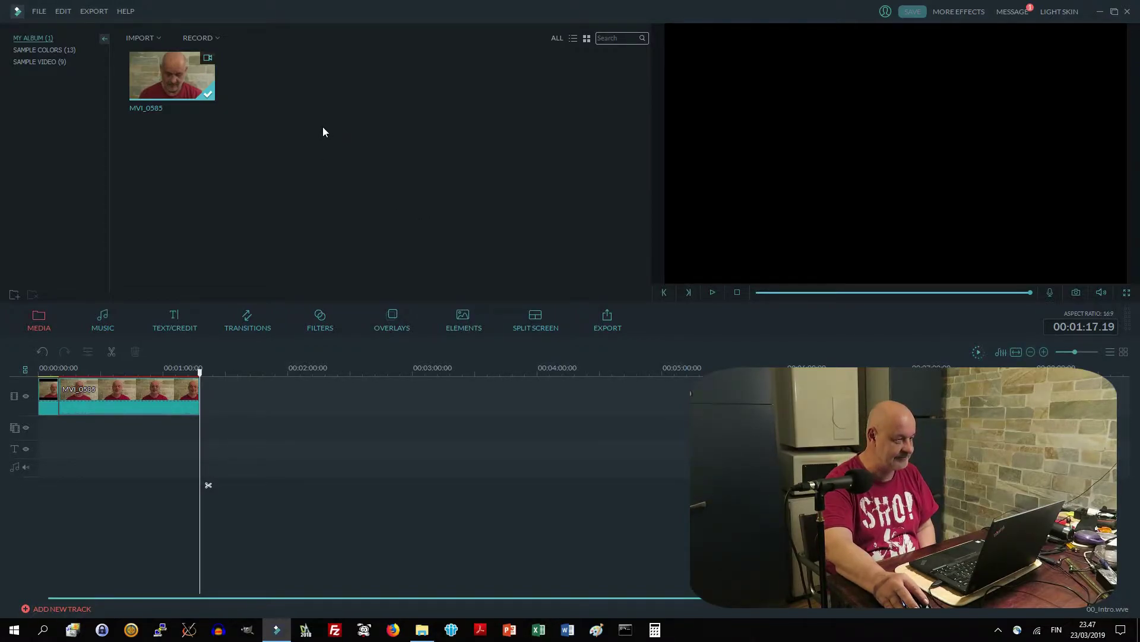
left_click(36, 9)
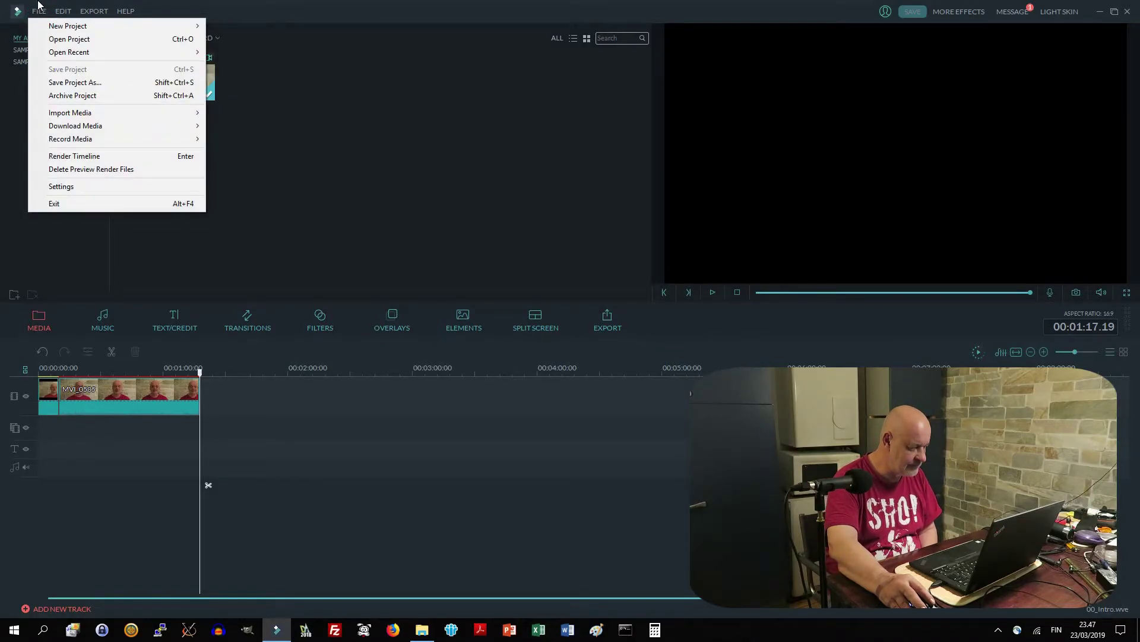
left_click(53, 29)
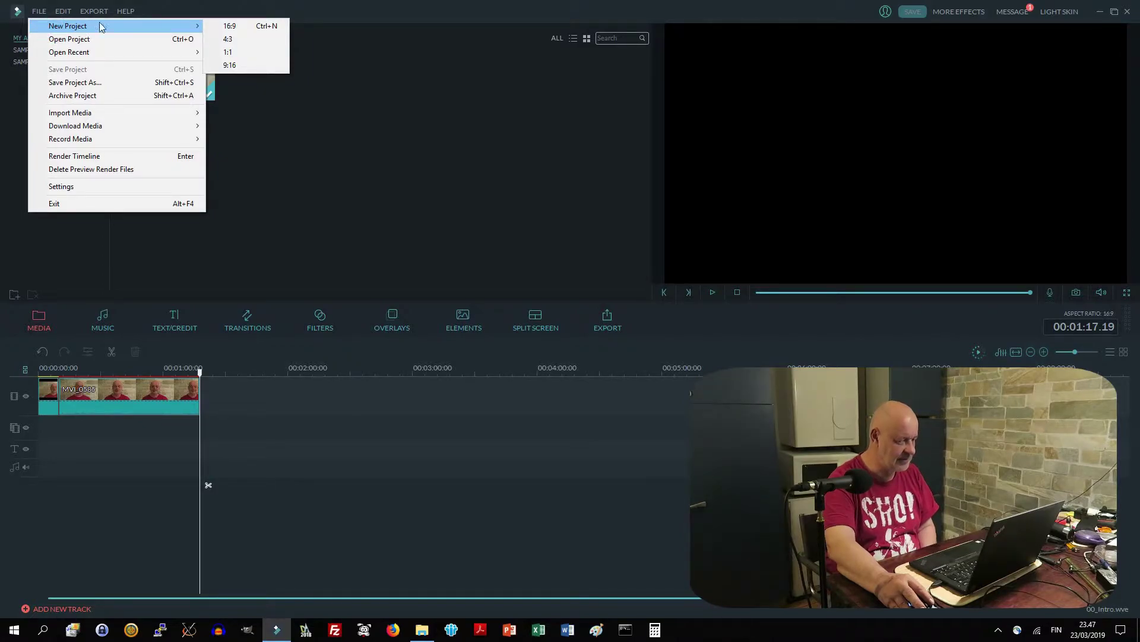
left_click(319, 122)
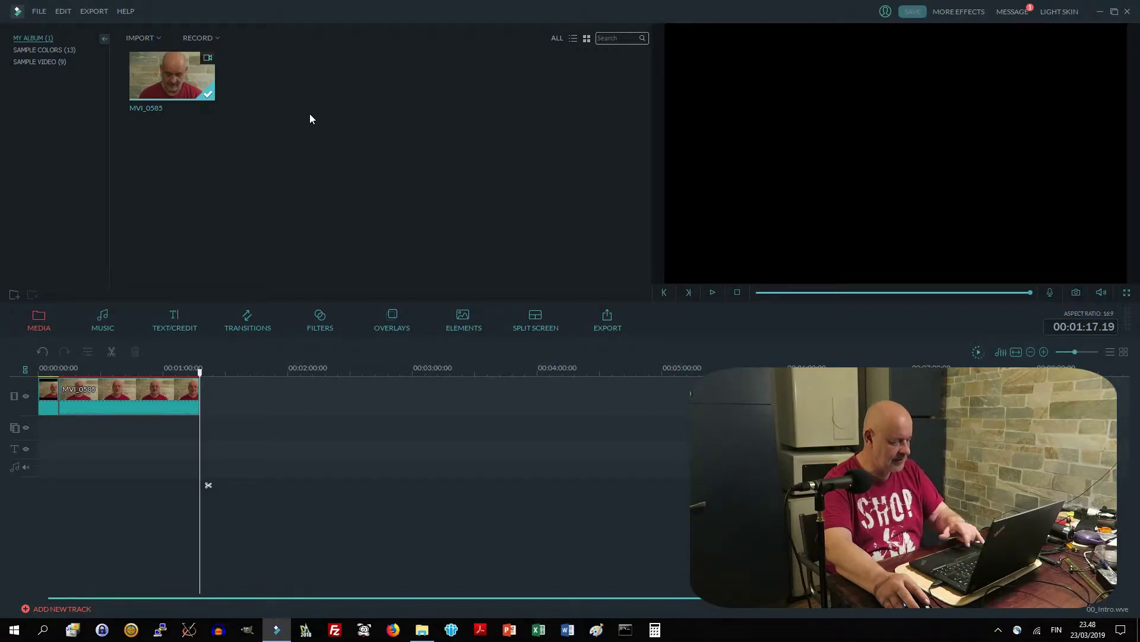
left_click(300, 114)
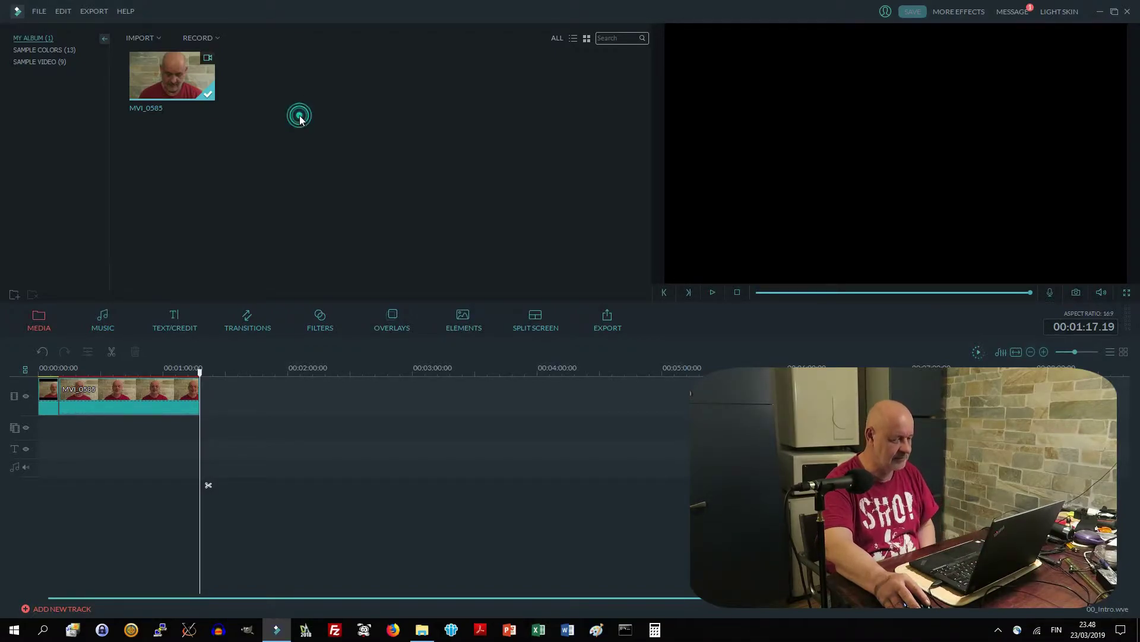
left_click(35, 13)
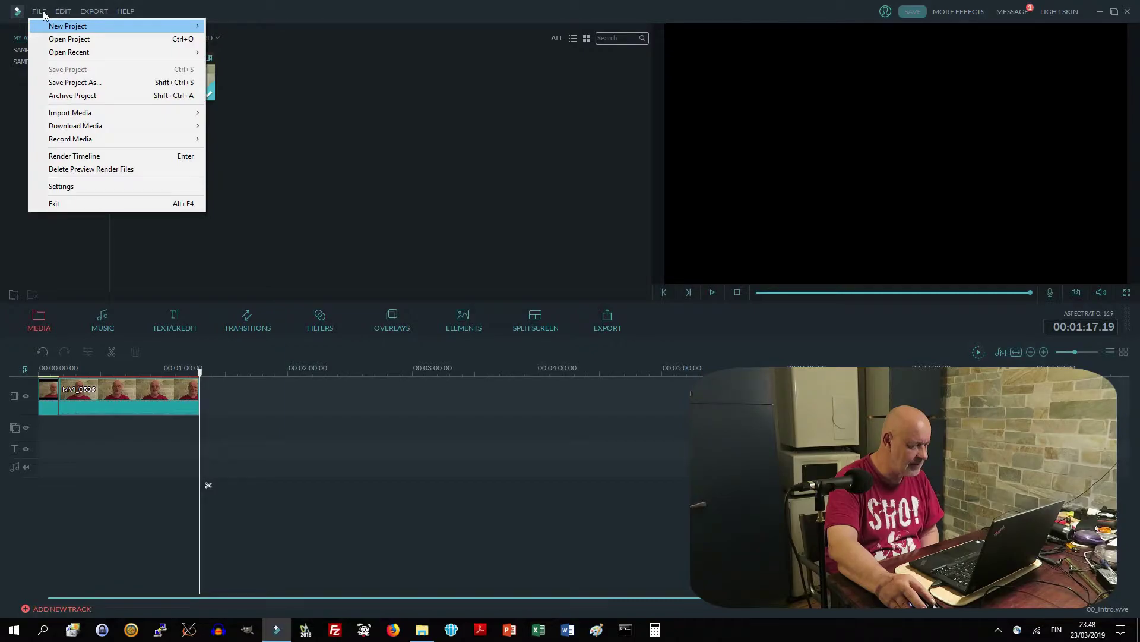
left_click(352, 110)
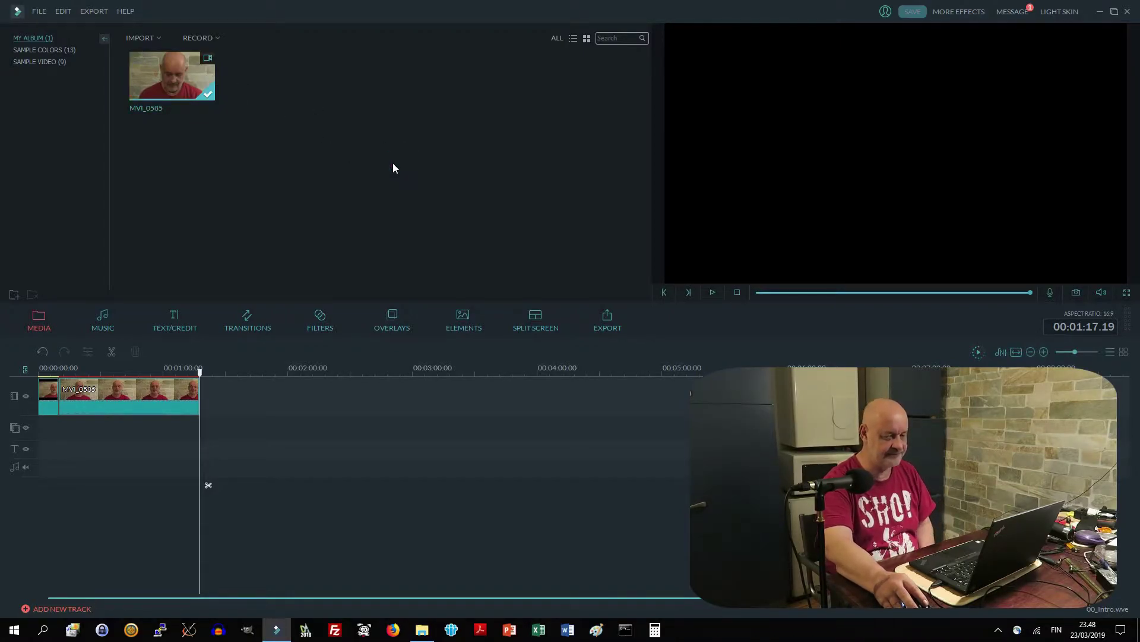
- Close and restart Filmora, then remove the MVI_0585 clip from the empty project's media album
left_click(1128, 13)
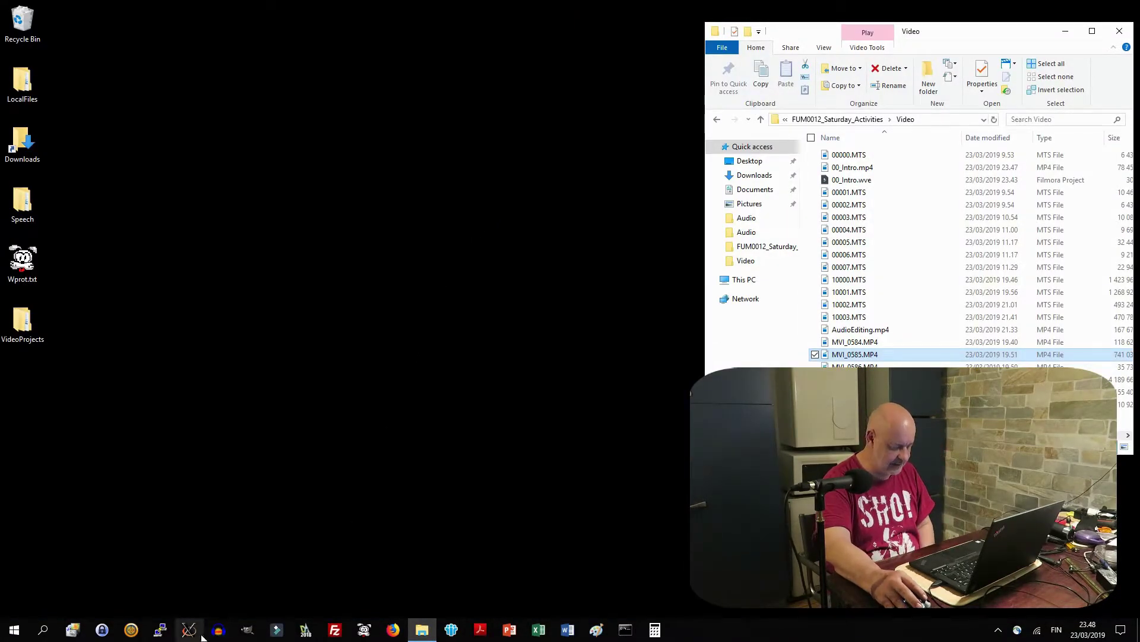
left_click(276, 629)
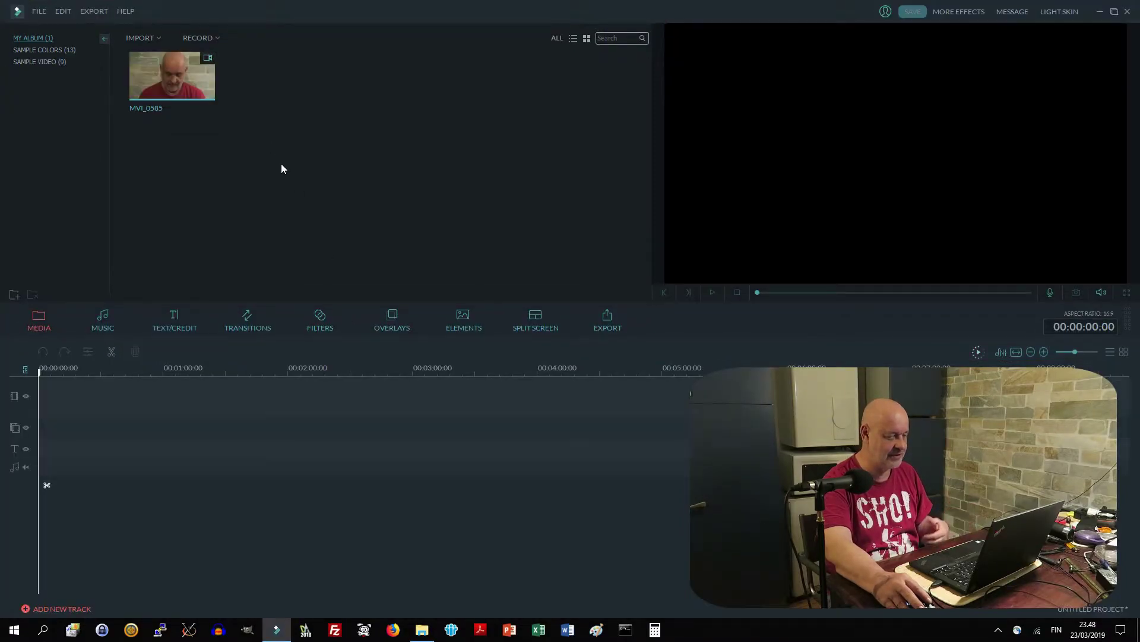
left_click_drag(289, 157, 148, 61)
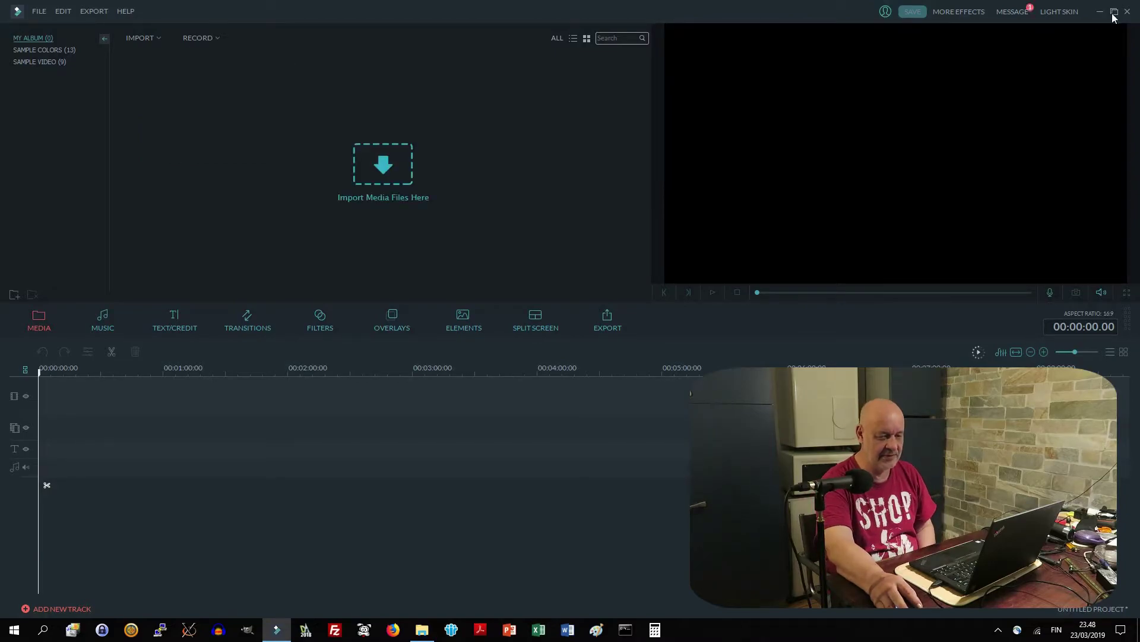
- Shrink the Filmora window beside File Explorer and import 00_Intro.mp4 from the Video folder into the media album
left_click(1114, 14)
left_click_drag(652, 96, 518, 55)
left_click(965, 41)
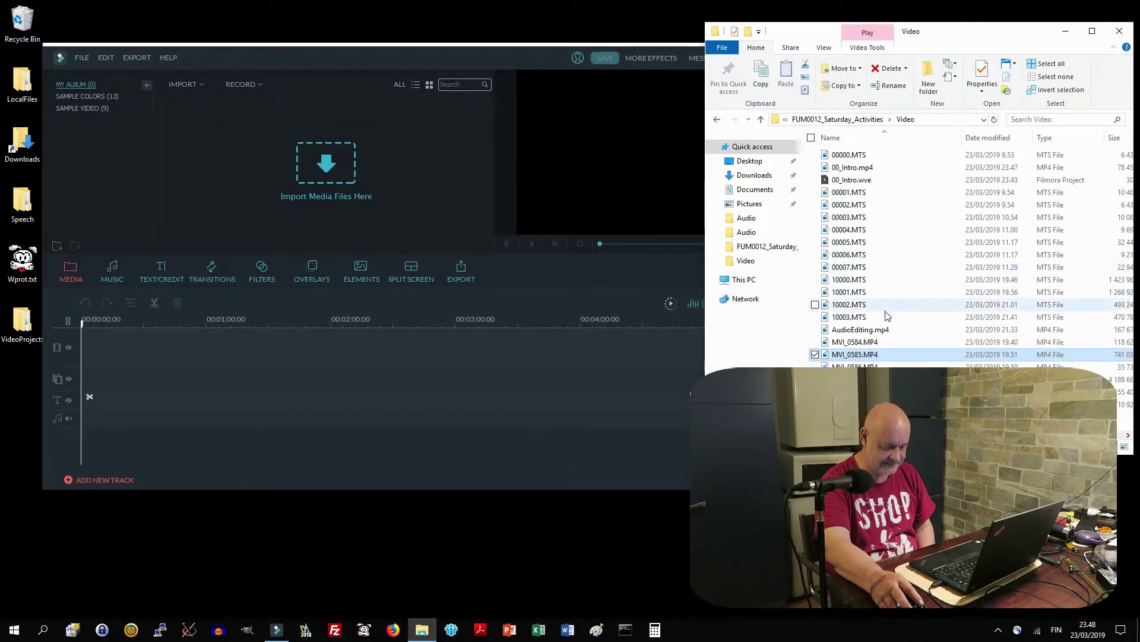
left_click_drag(873, 168, 433, 178)
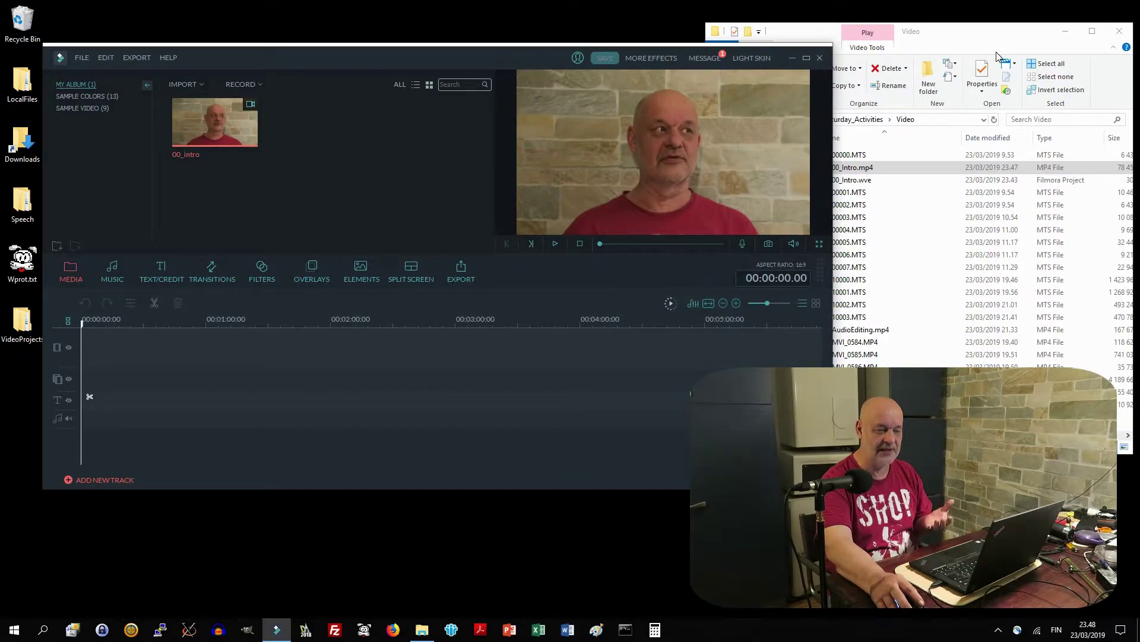
- Import FUM_Head.mp4 from the VideoProjects\Clips\Video\Header folder into the media album
left_click(1006, 33)
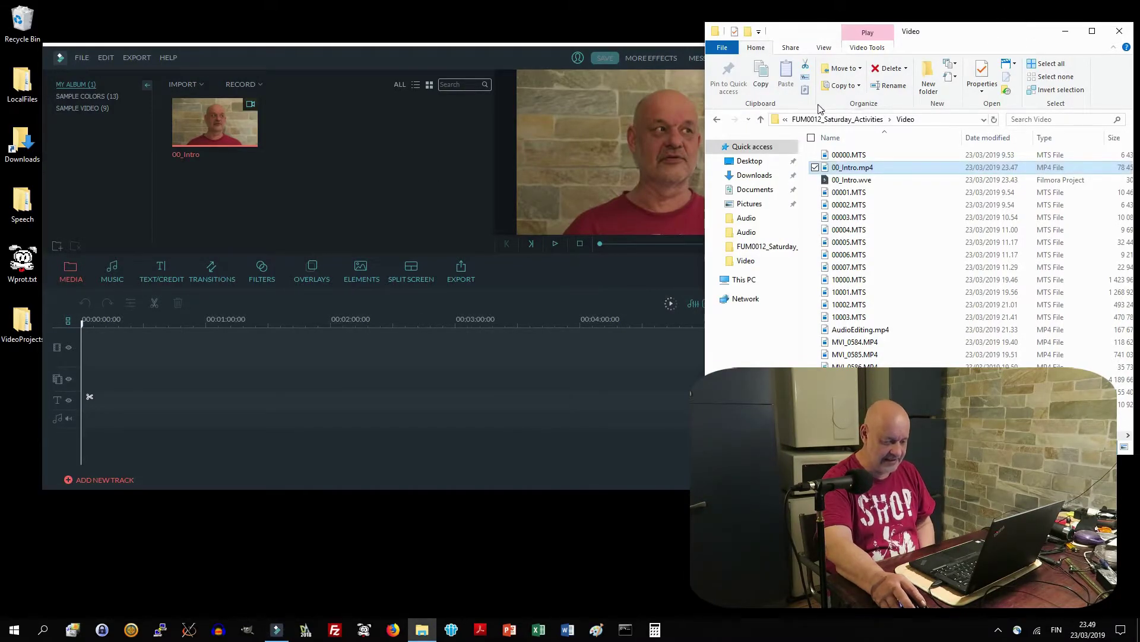
left_click(823, 119)
left_click(809, 118)
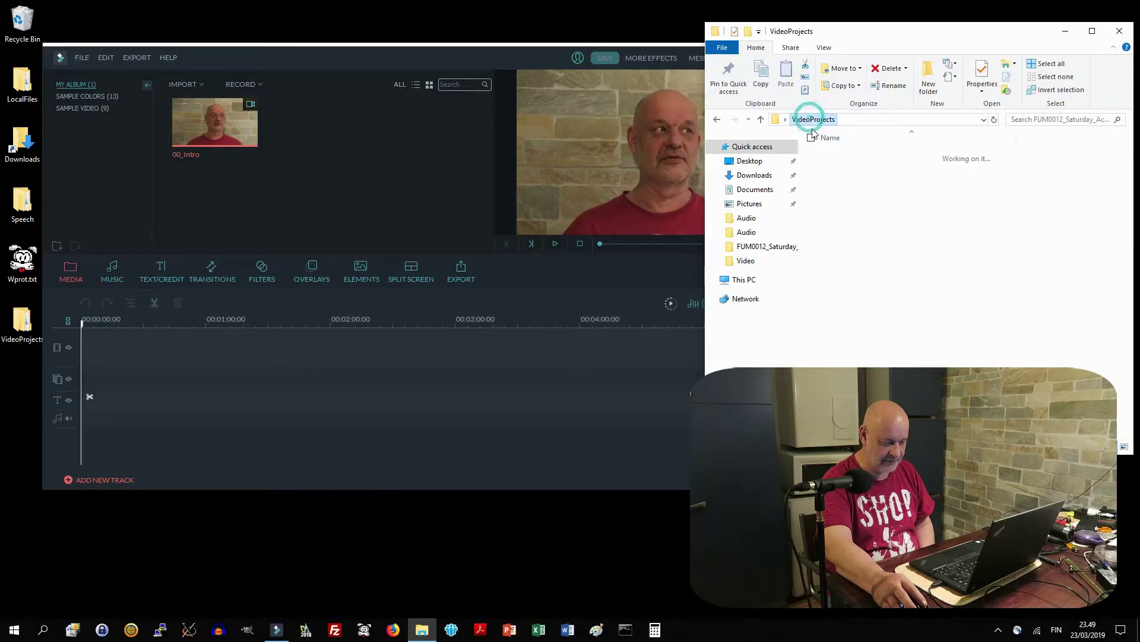
double_click(839, 155)
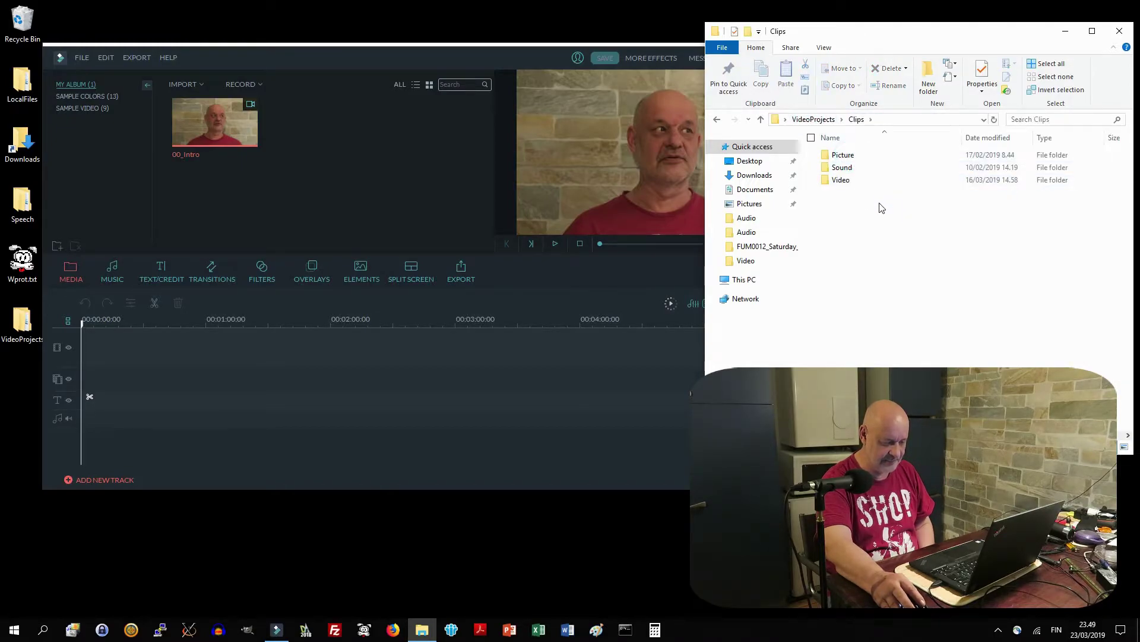
double_click(849, 181)
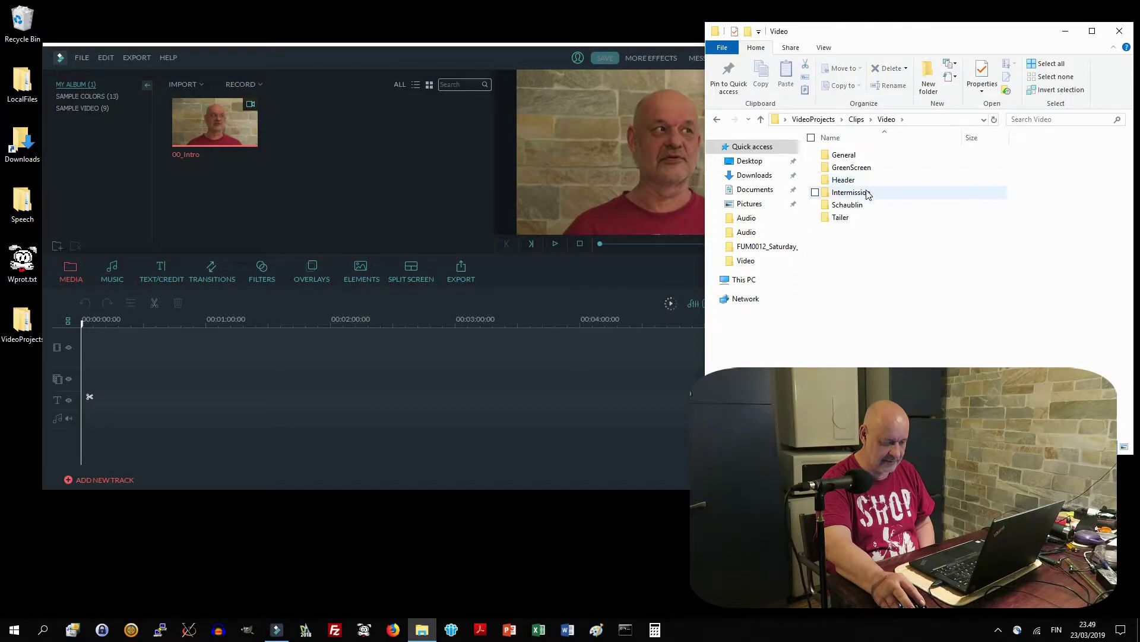
double_click(855, 184)
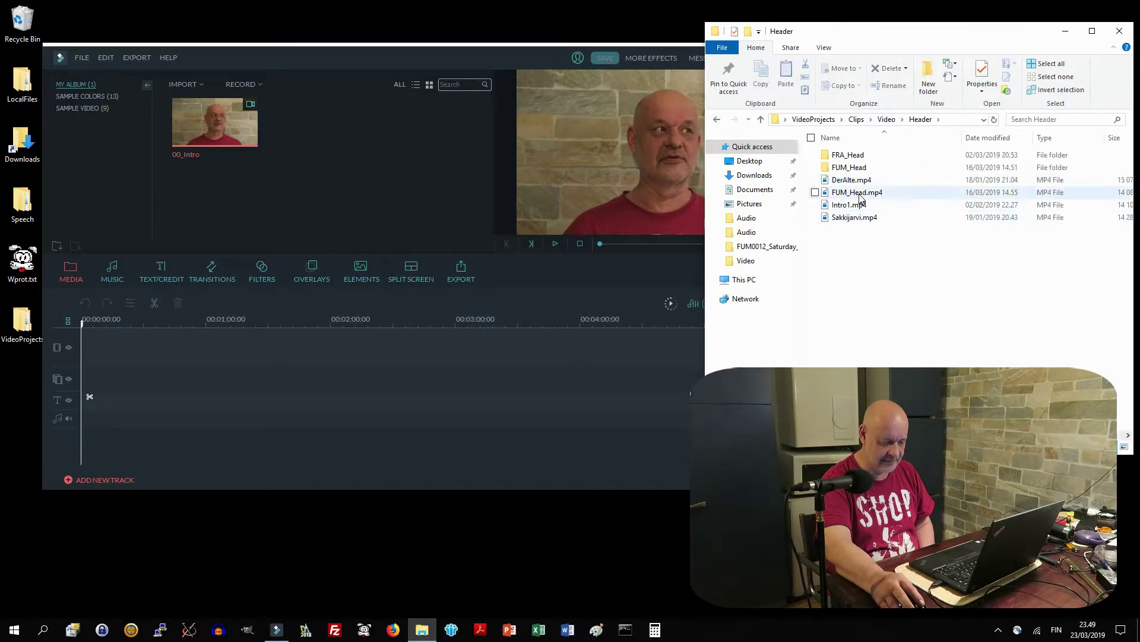
left_click_drag(861, 198, 370, 200)
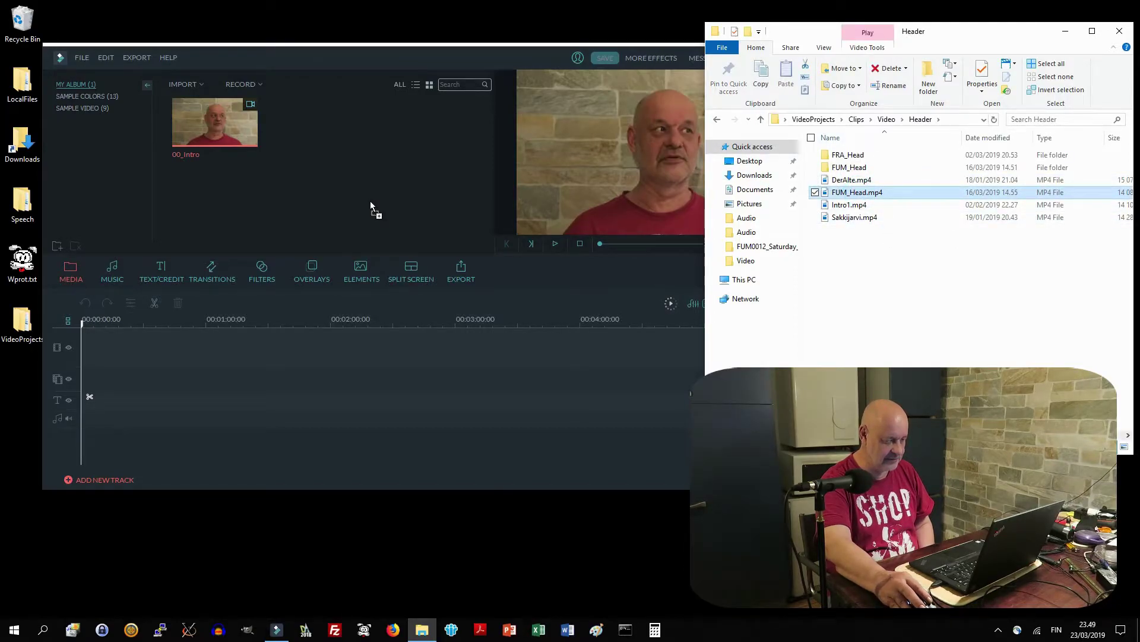
- Import 00_Intro.wav from the VideoProjects\FUM0012_Saturday_Activities\Audio folder into the media album
left_click(913, 43)
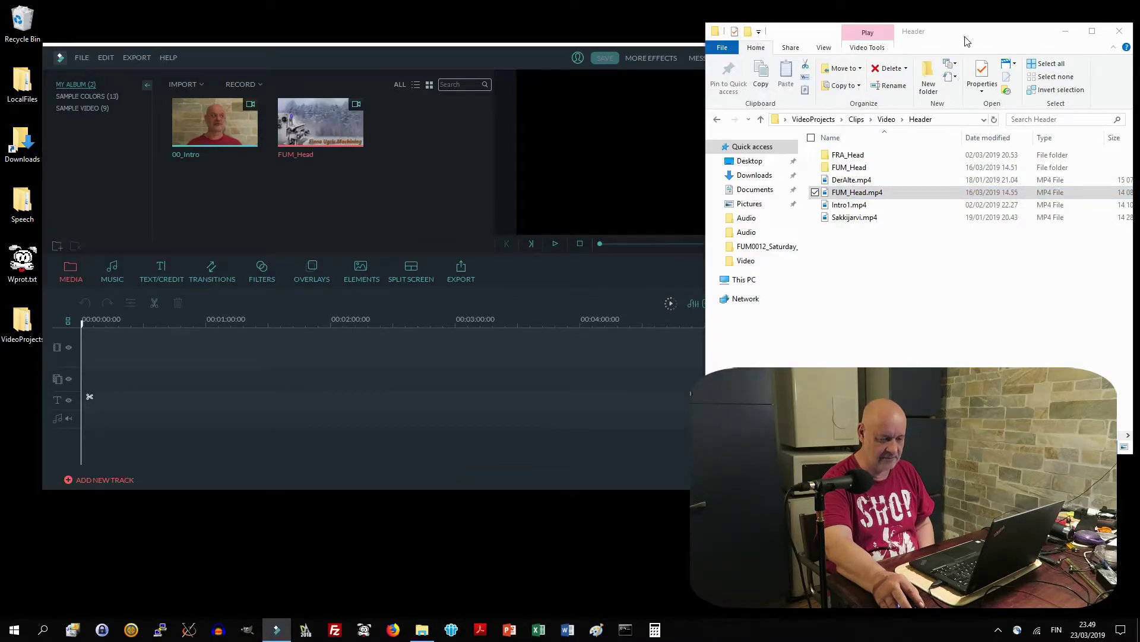
left_click(826, 119)
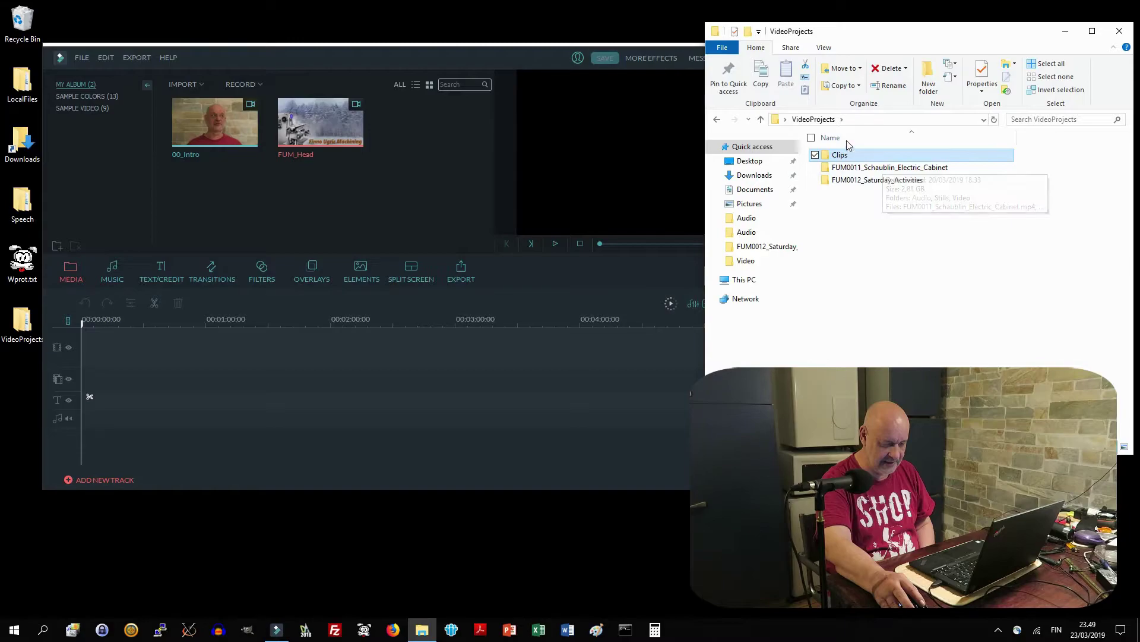
double_click(855, 180)
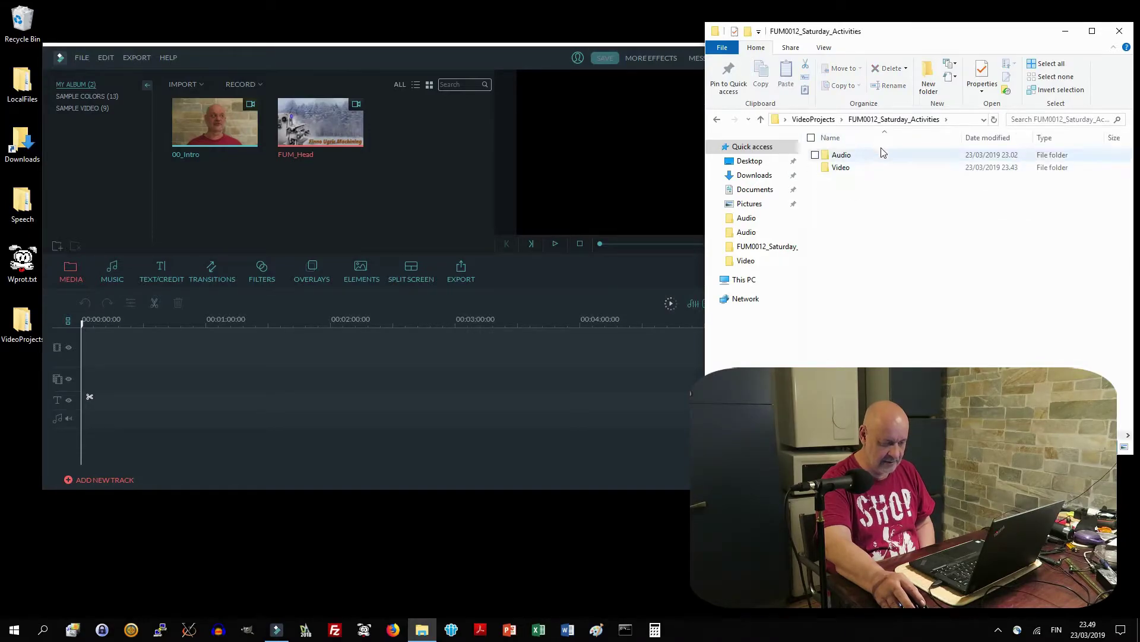
double_click(855, 156)
left_click_drag(851, 155, 426, 187)
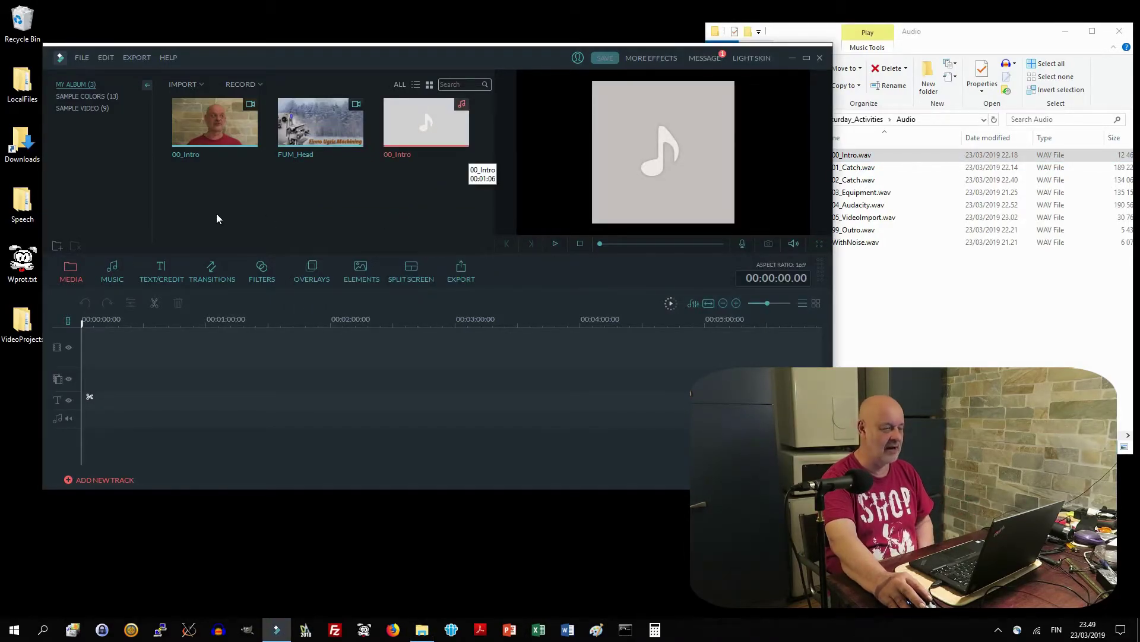
- Maximize the Filmora window, then place the 00_Intro video on the main track and FUM_Head on the first overlay track, both at the timeline's start
left_click(807, 58)
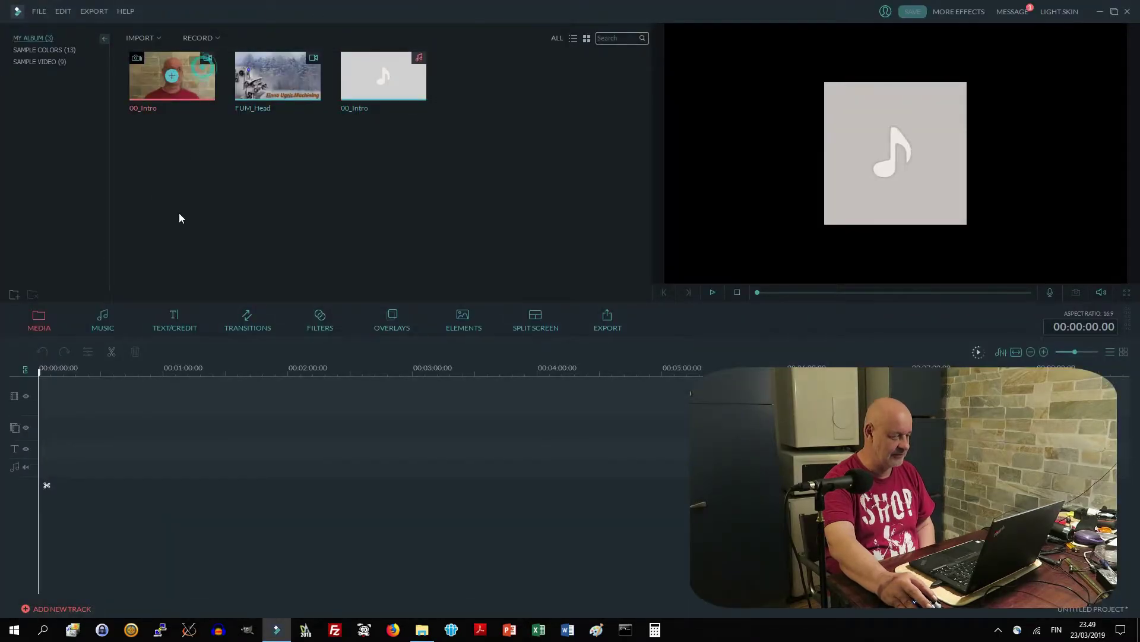
left_click_drag(180, 218, 153, 398)
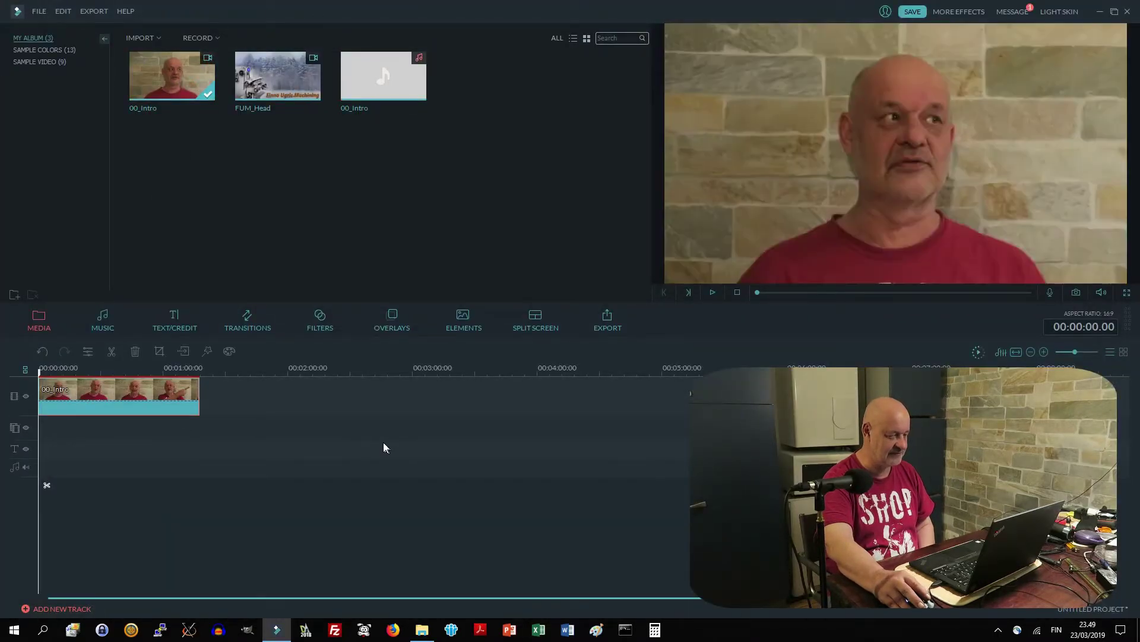
left_click_drag(294, 78, 115, 438)
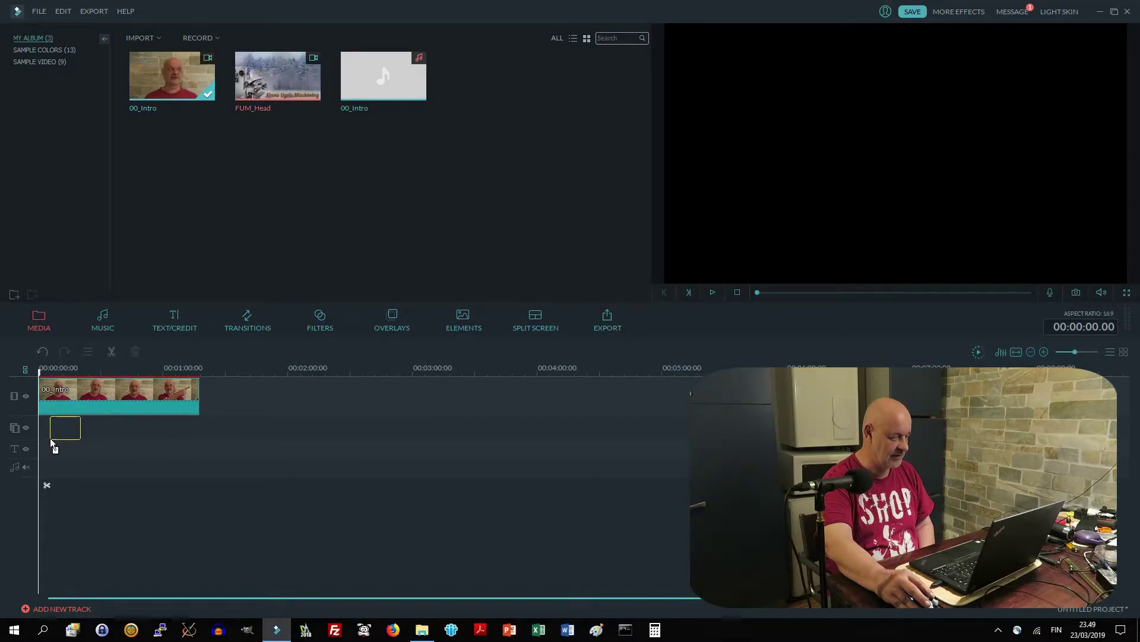
left_click_drag(67, 469, 68, 469)
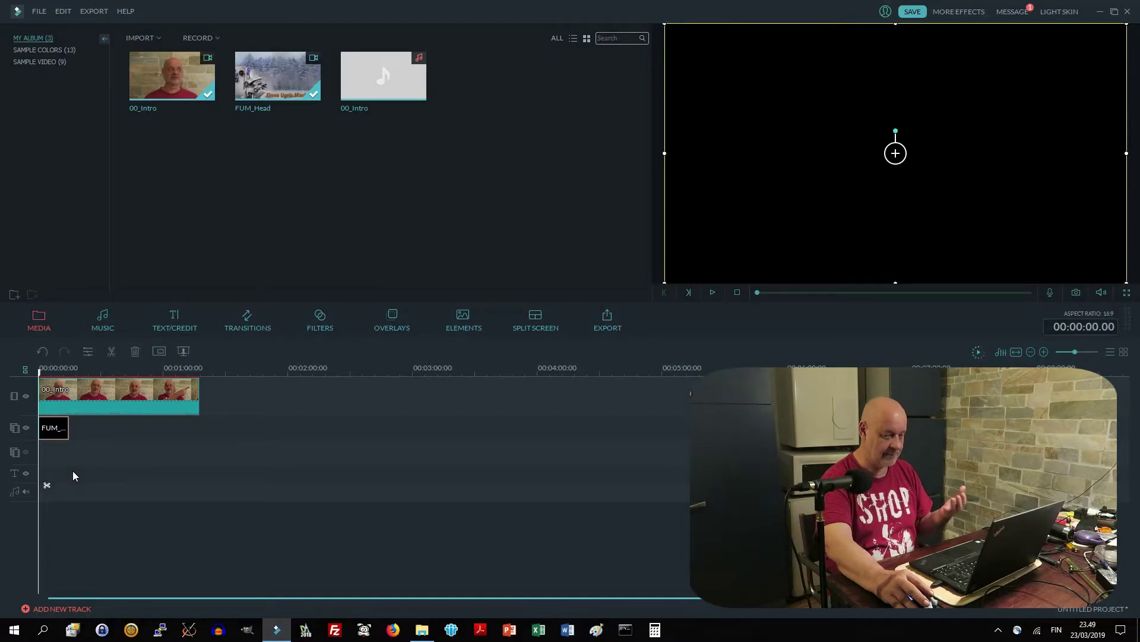
- Apply the Chroma Key effect to the FUM_Head overlay clip, picking its green background as the transparent colour
double_click(55, 435)
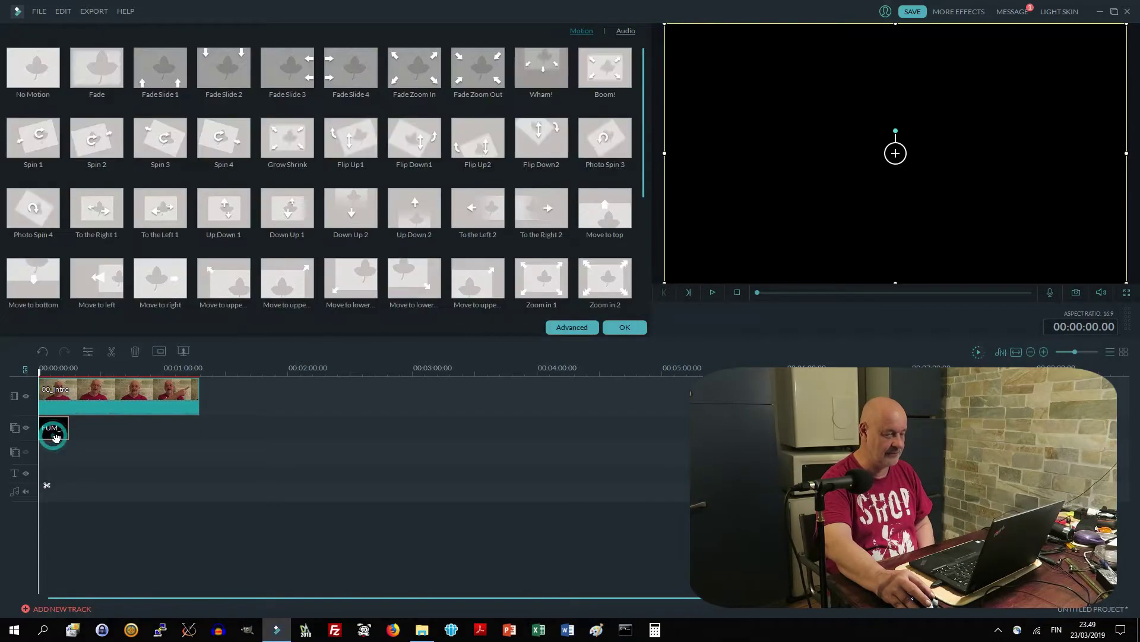
left_click(567, 330)
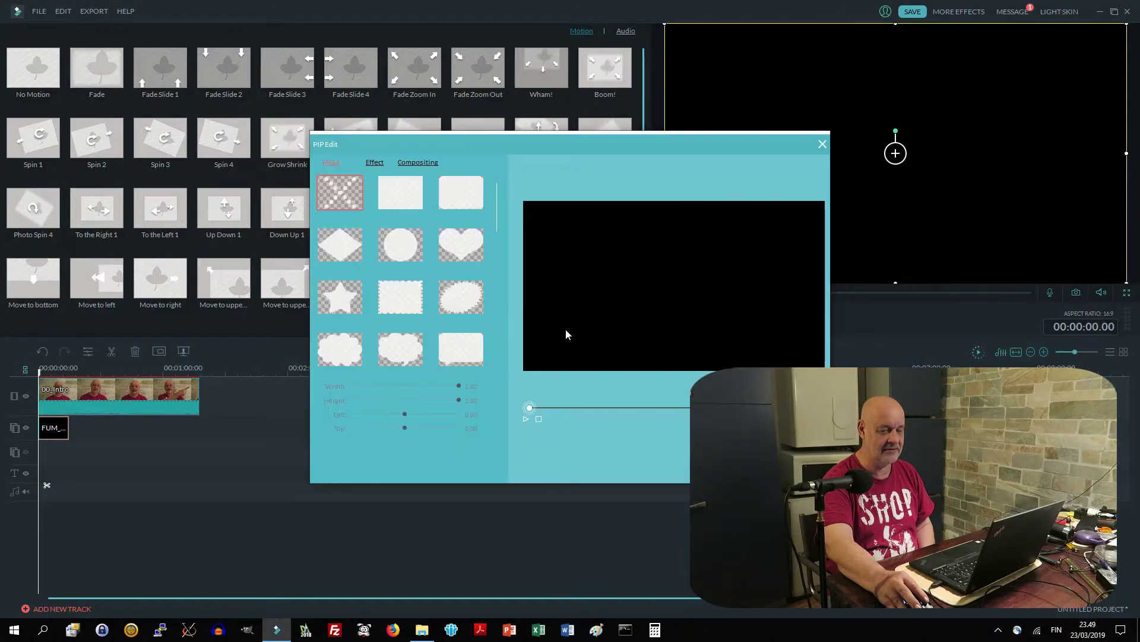
left_click(376, 163)
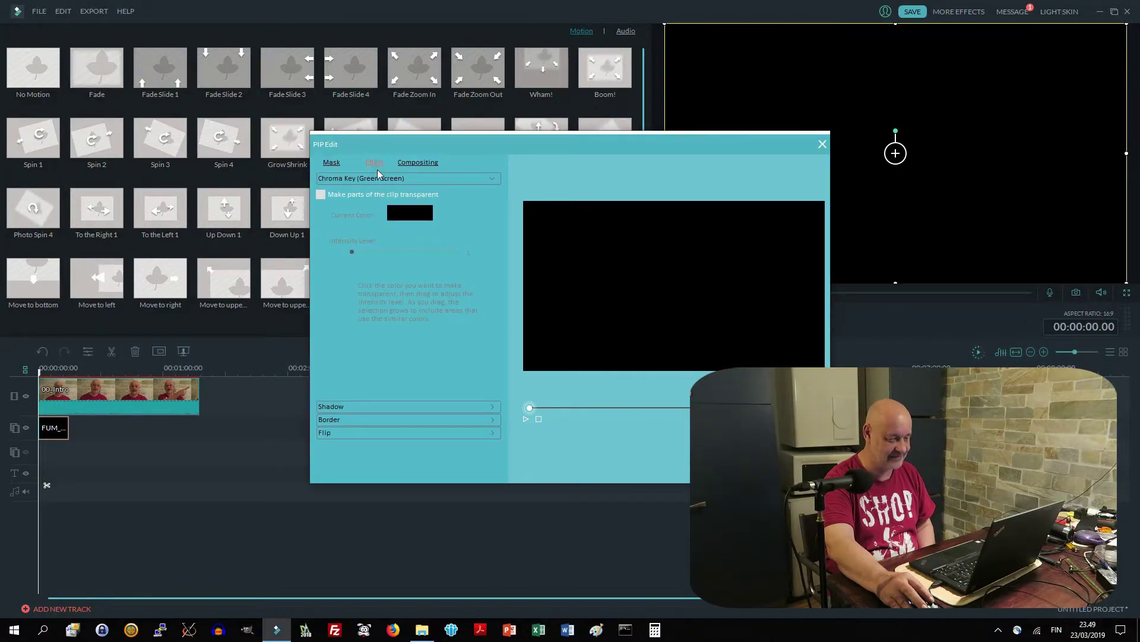
left_click(361, 196)
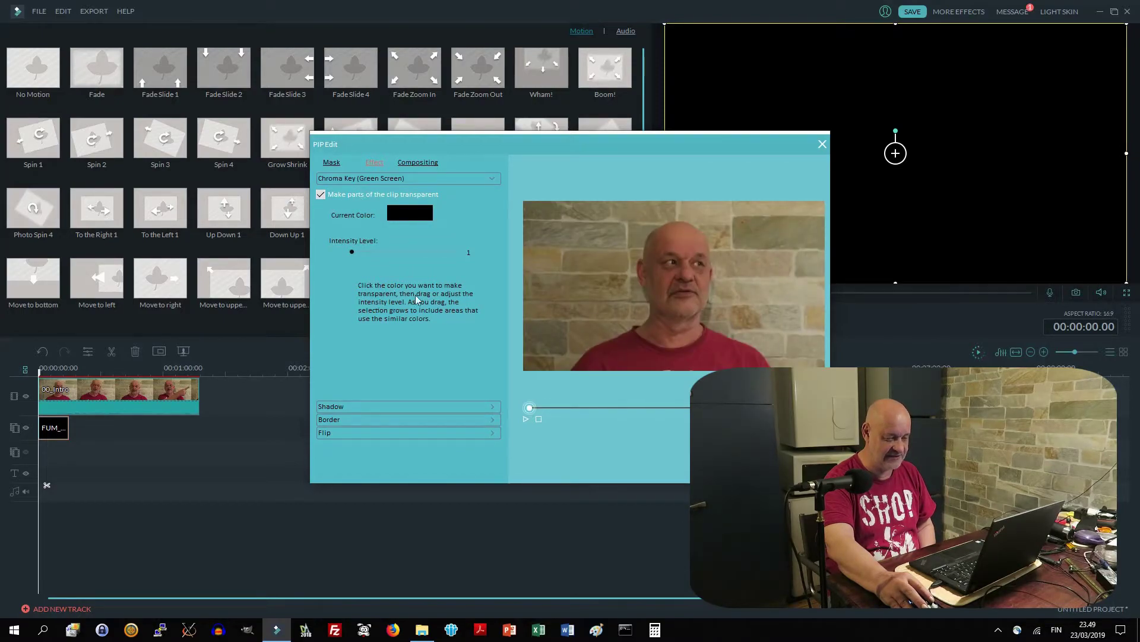
left_click_drag(530, 409, 761, 410)
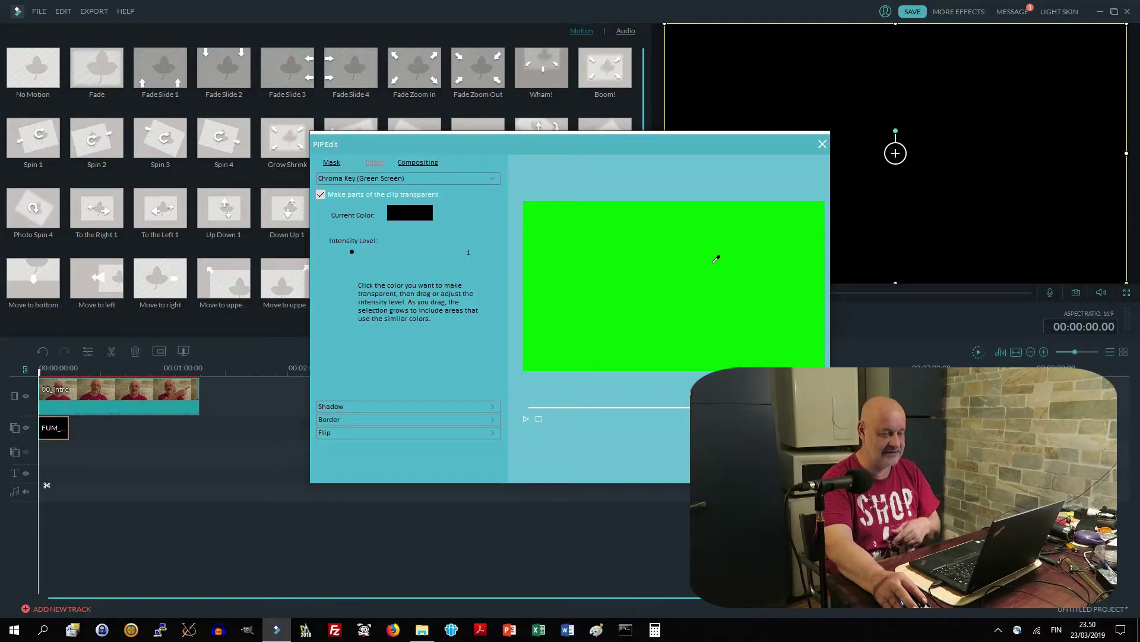
left_click(717, 259)
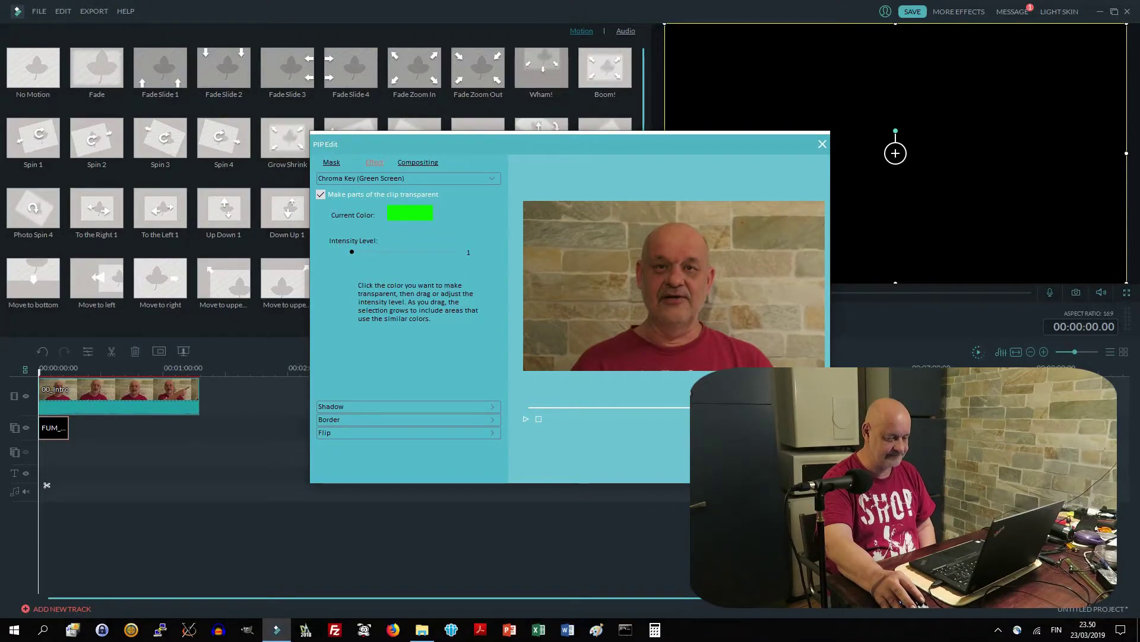
key("Return")
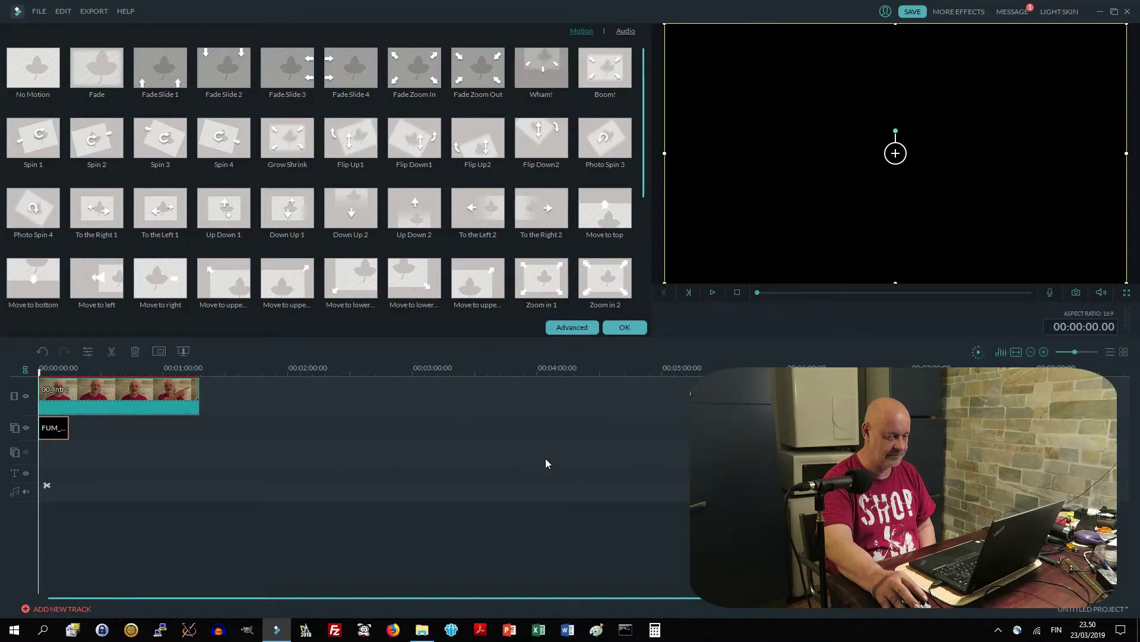
left_click(185, 479)
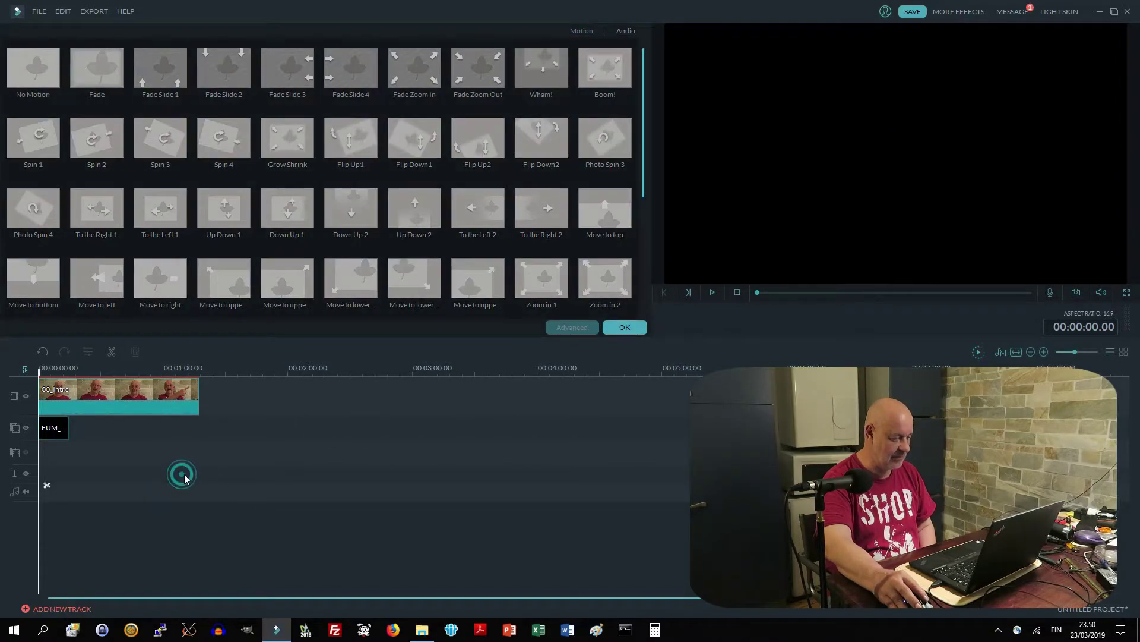
left_click(619, 331)
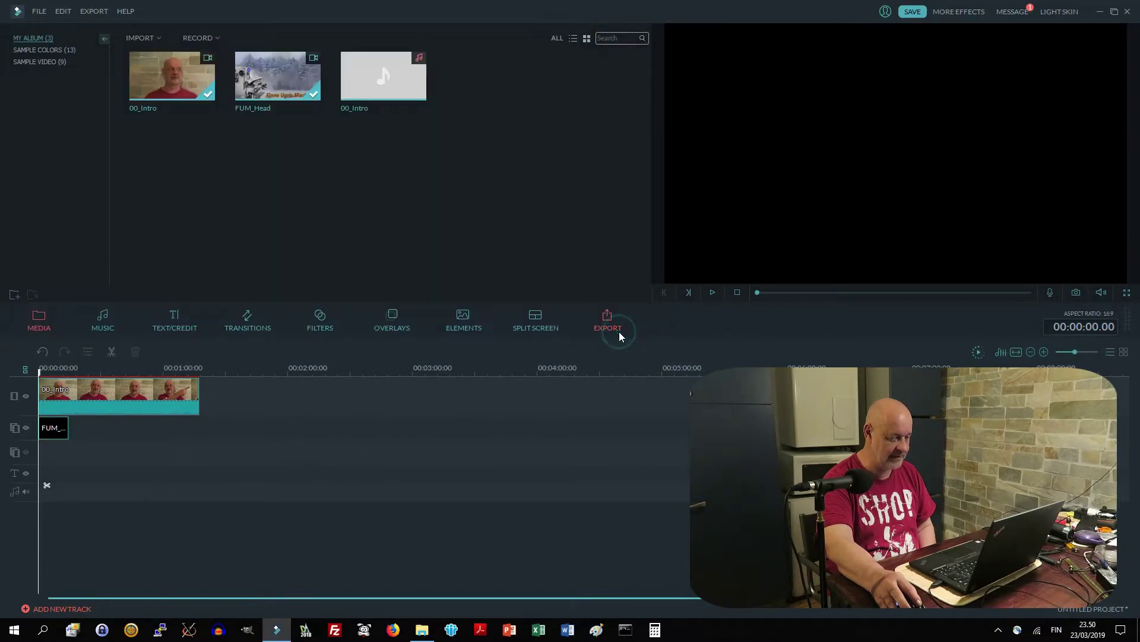
- Place the 00_Intro audio on the audio track starting at 00:00:10.08 and play the section to check its sync
left_click_drag(404, 70, 62, 460)
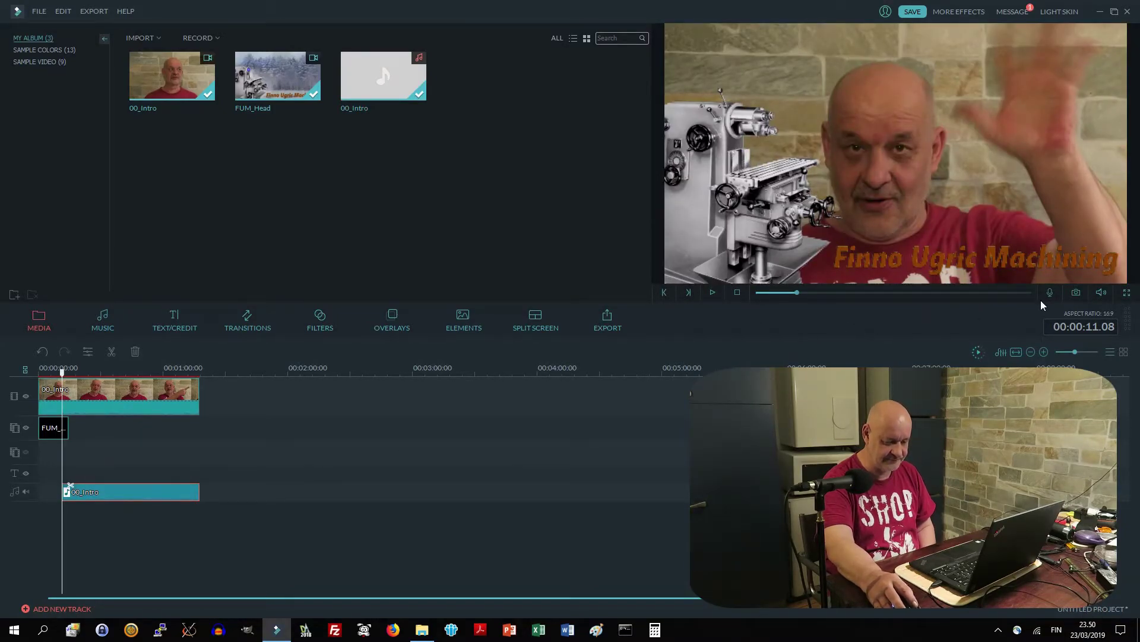
left_click_drag(1075, 354, 1088, 351)
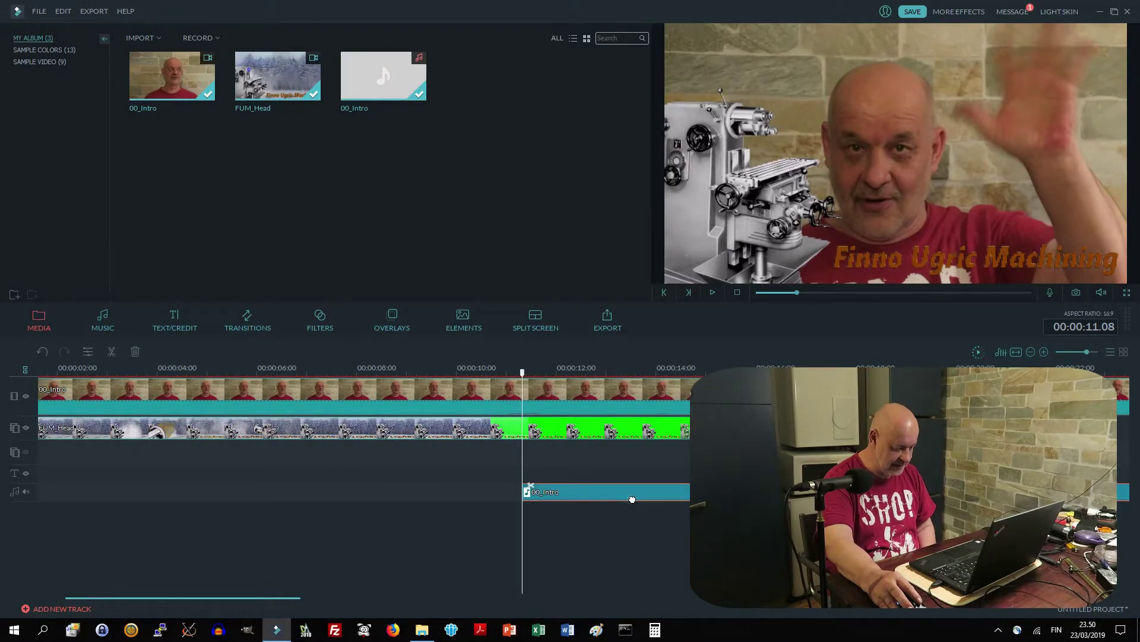
left_click_drag(632, 499, 581, 497)
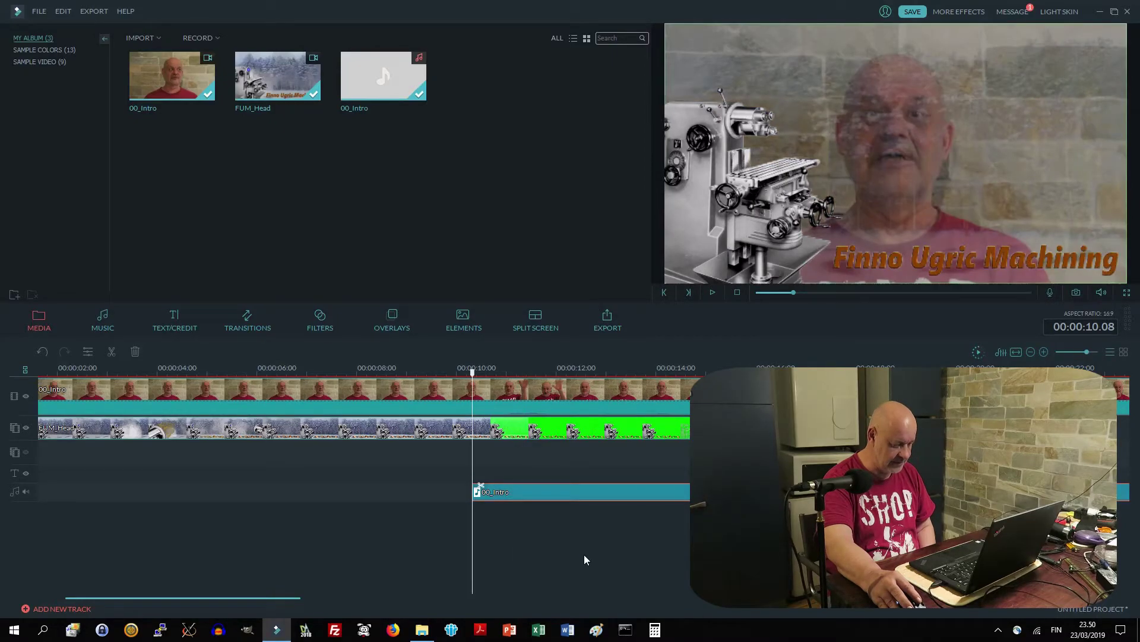
left_click(713, 293)
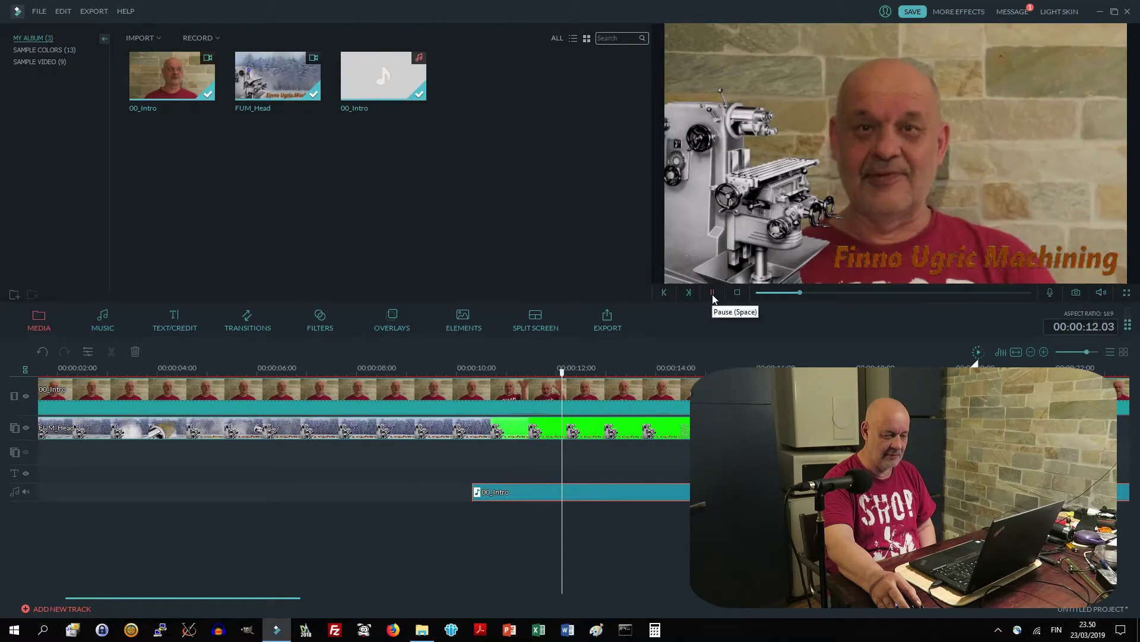
left_click(713, 294)
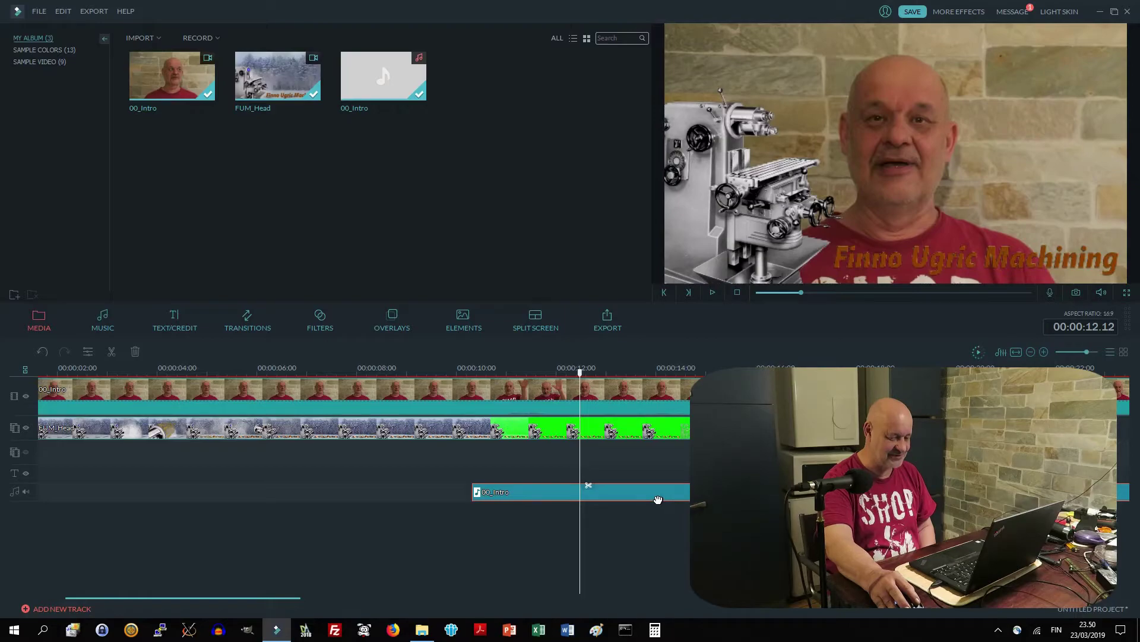
- Shift the 00_Intro audio clip to 00:00:10.13 and on to 00:00:10.20, playing the section after each move to check lip sync
left_click_drag(654, 493, 666, 492)
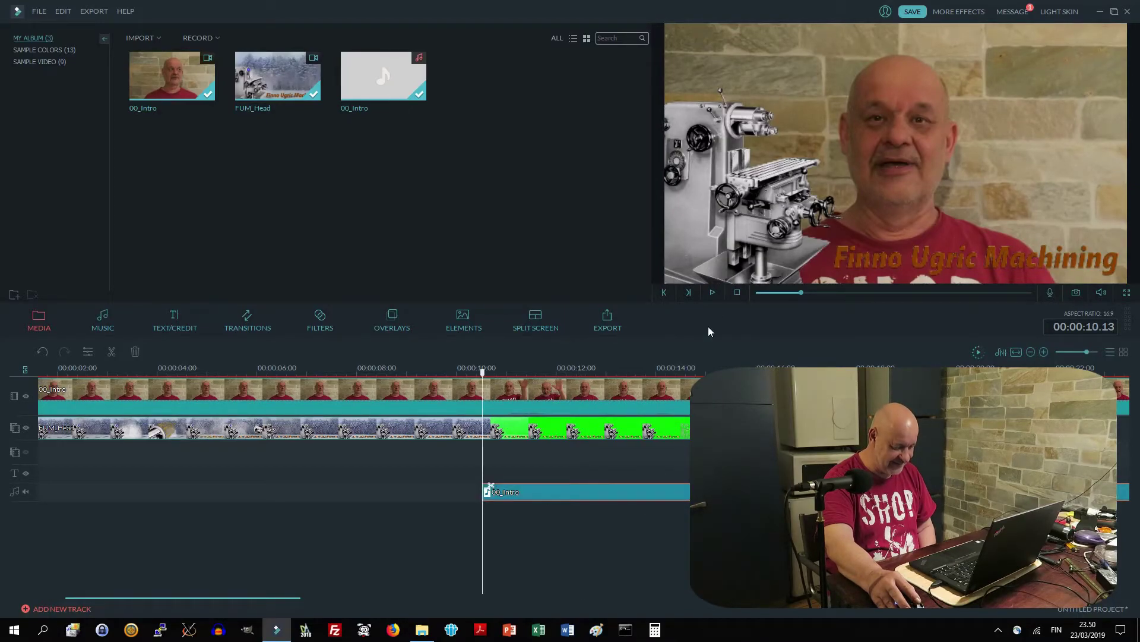
left_click(713, 293)
key("space")
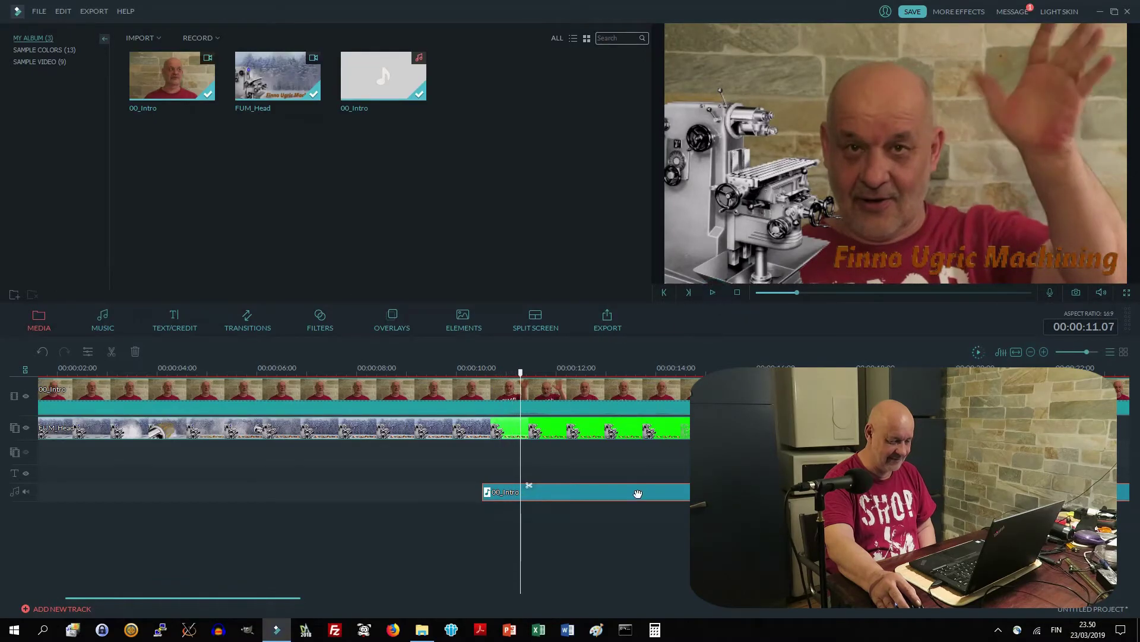
left_click_drag(618, 494, 634, 494)
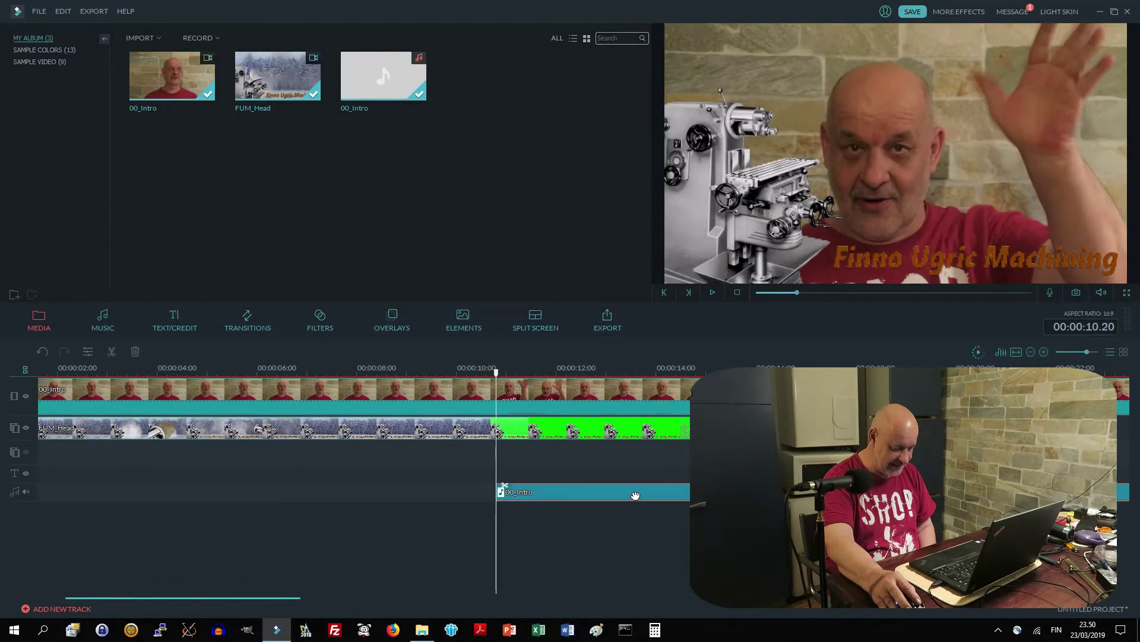
left_click(713, 292)
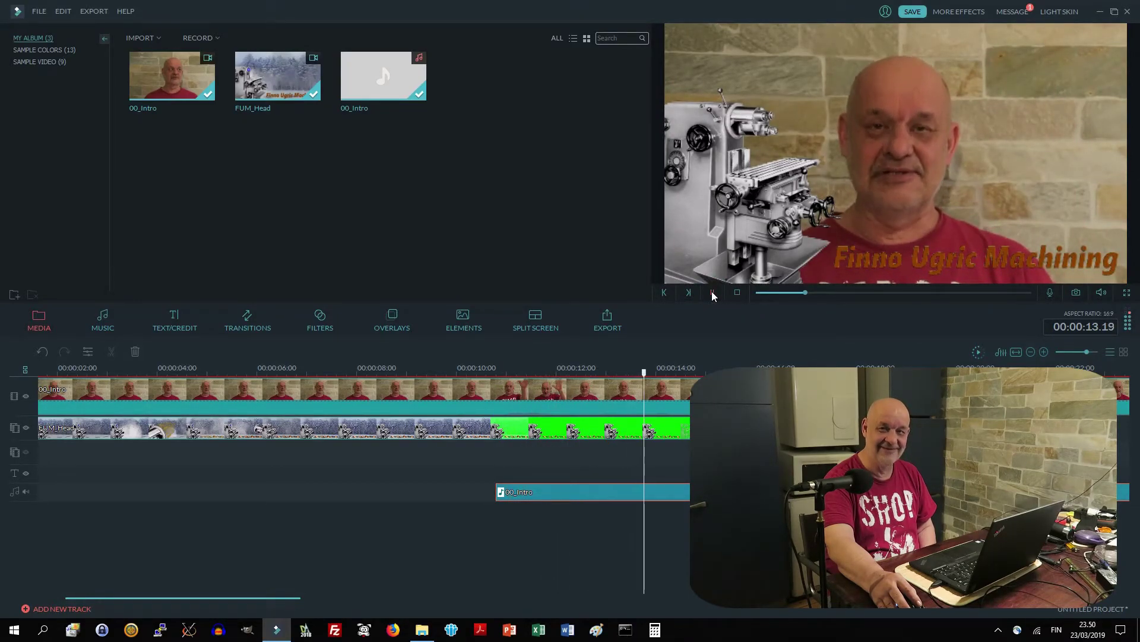
left_click(713, 292)
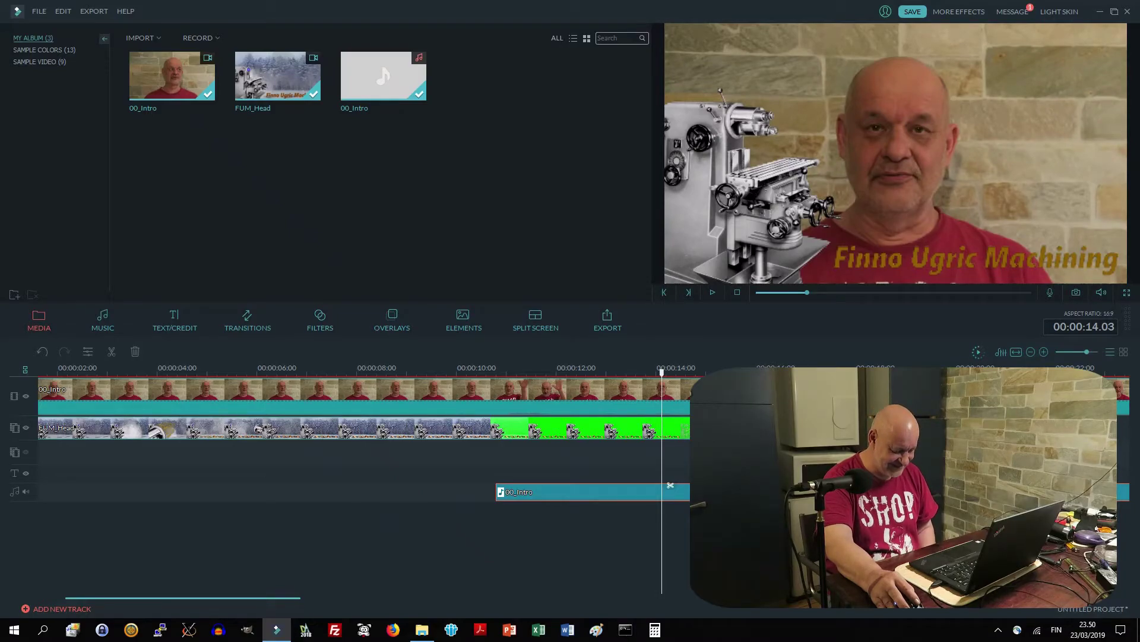
- Nudge the start of the 00_Intro audio clip a few frames past 00:00:10.20 and play the section to recheck sync
left_click_drag(670, 491, 676, 492)
left_click(714, 293)
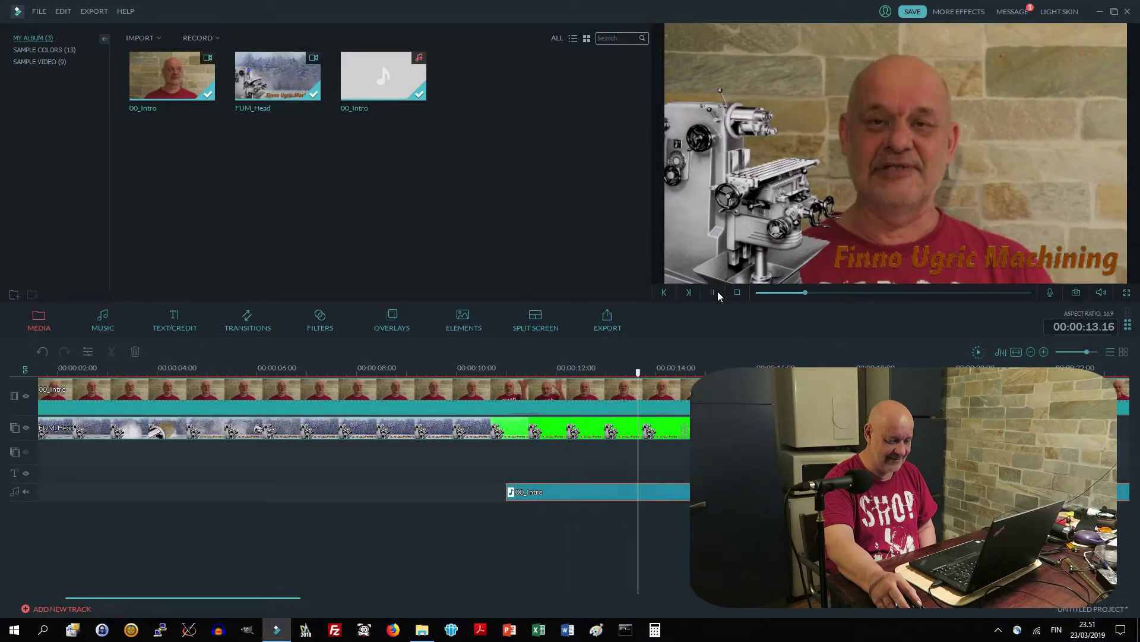
left_click(713, 294)
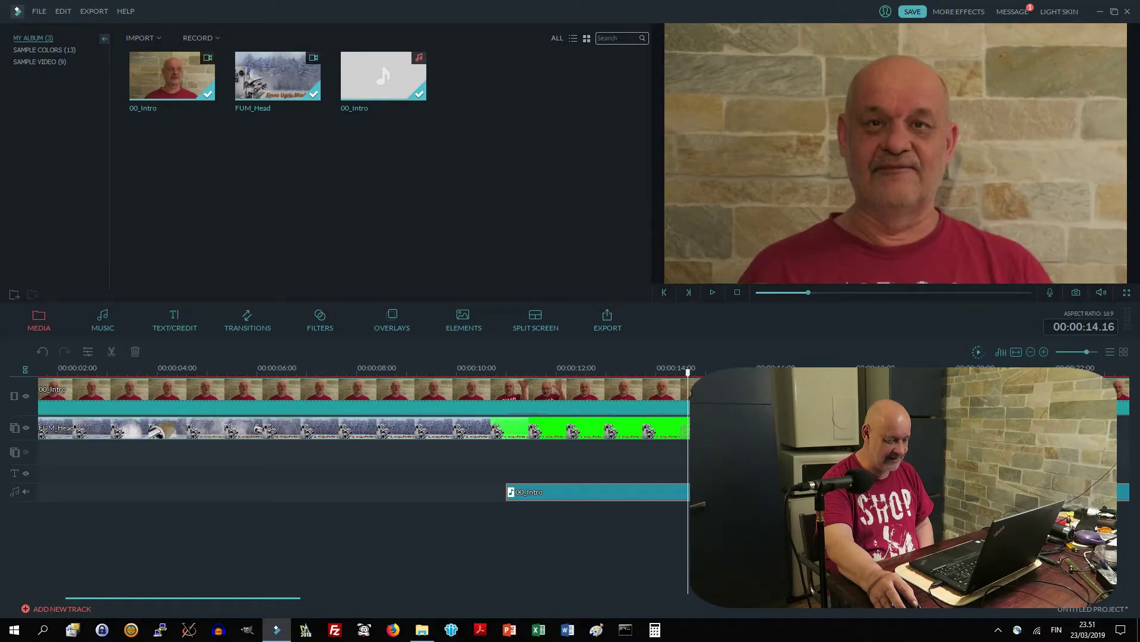
- Mute the original sound of the 00_Intro video clip by setting its audio volume to 0
left_click(363, 405)
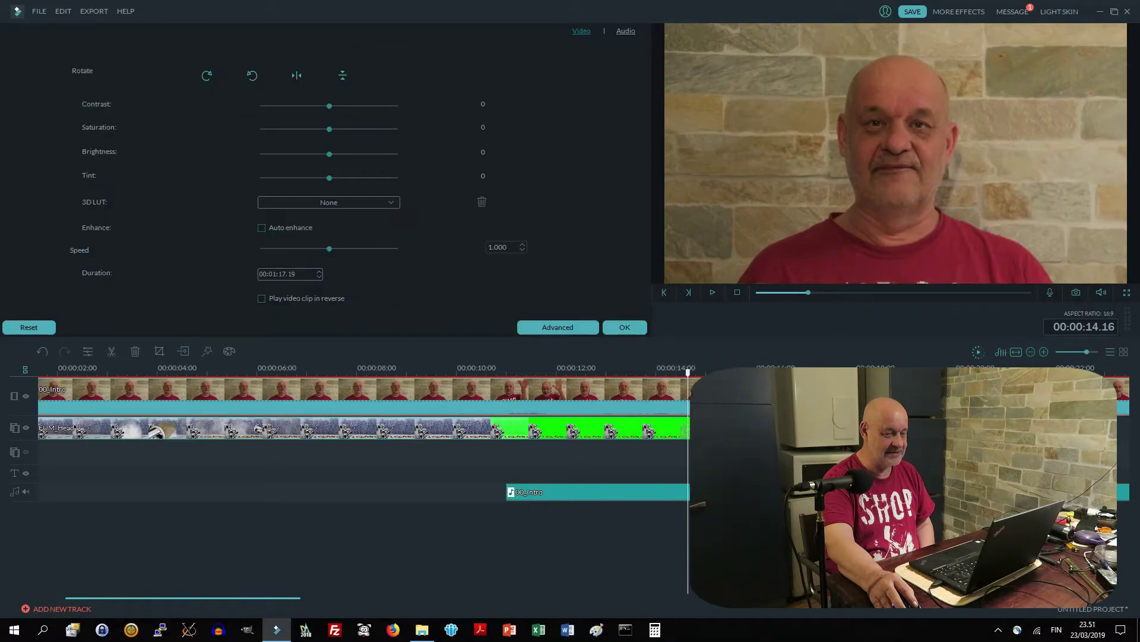
left_click(626, 31)
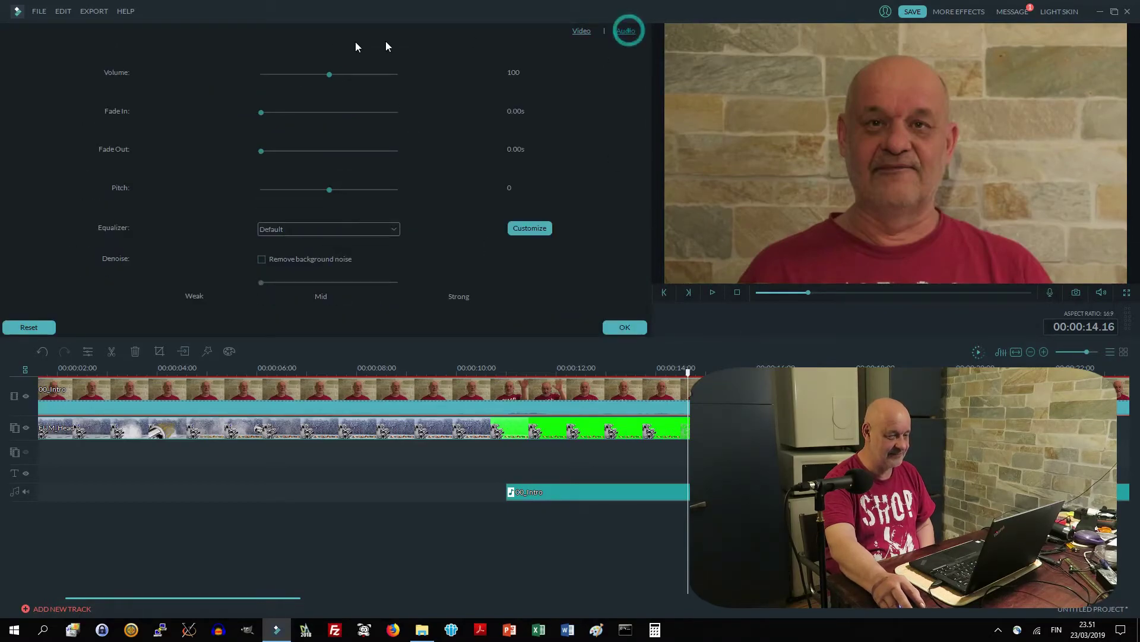
left_click_drag(332, 76, 204, 59)
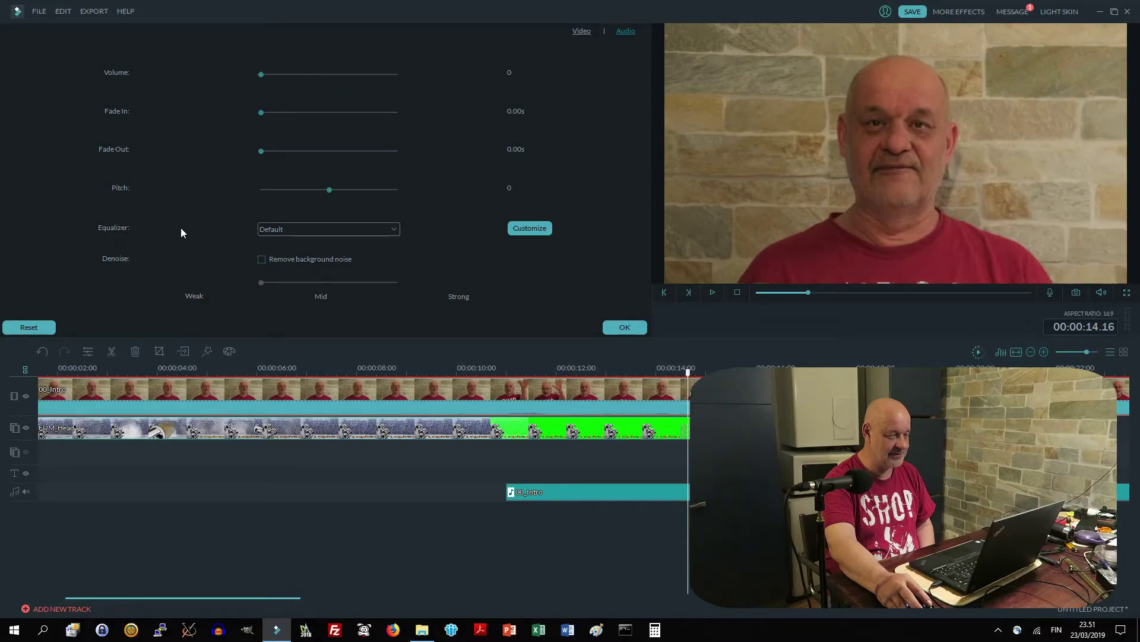
- Return to the start of the timeline and play the project to review the title overlay and audio
left_click(979, 352)
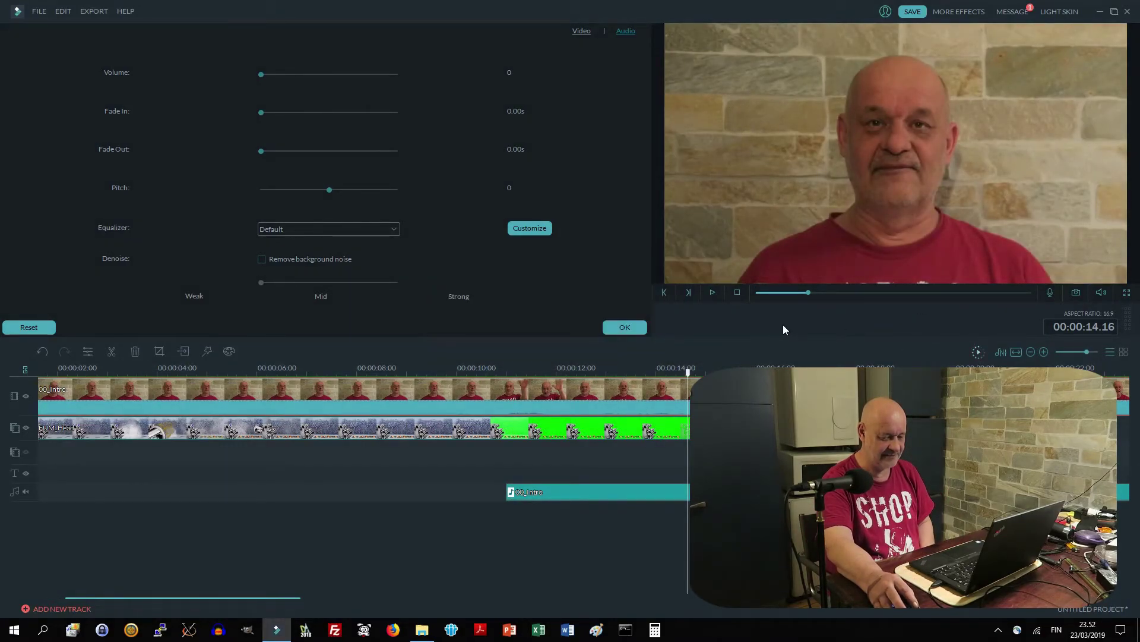
left_click(737, 292)
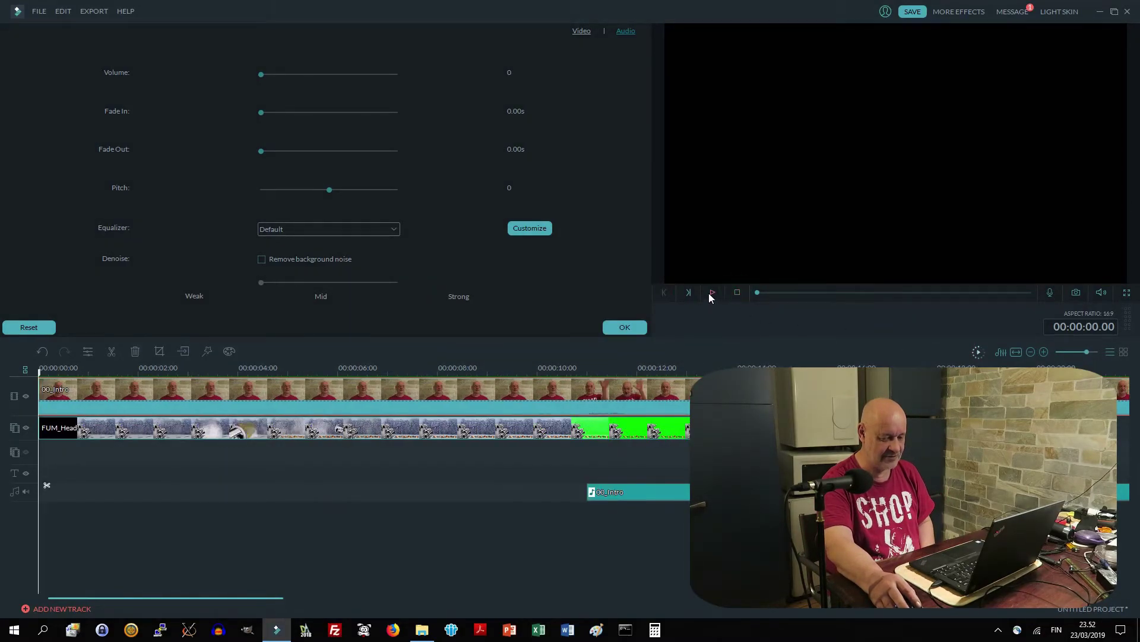
left_click(712, 294)
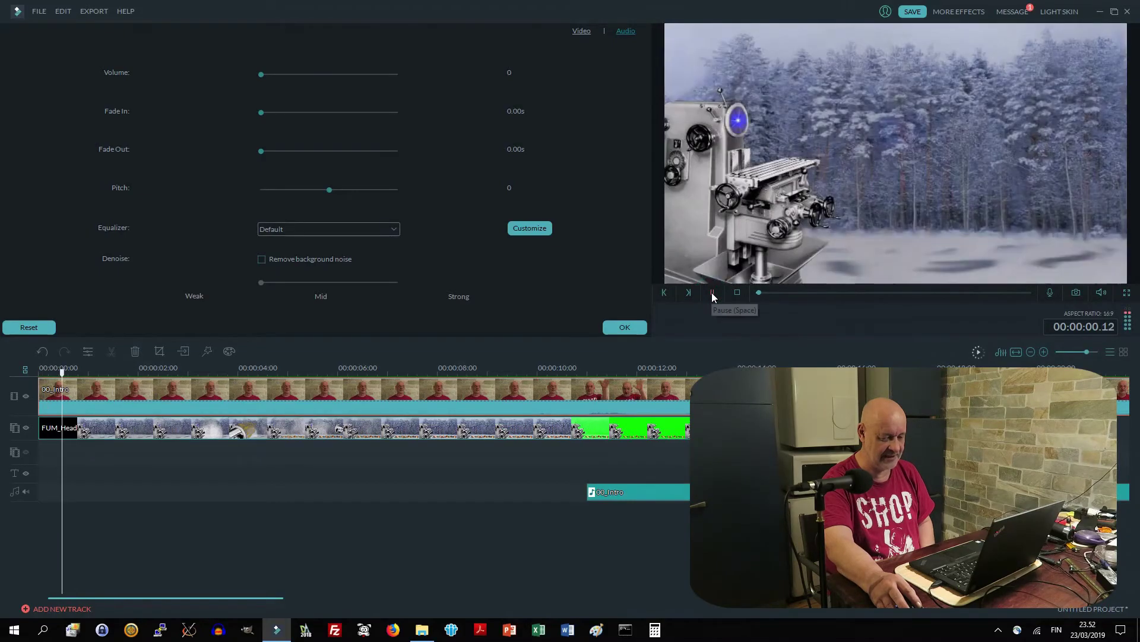